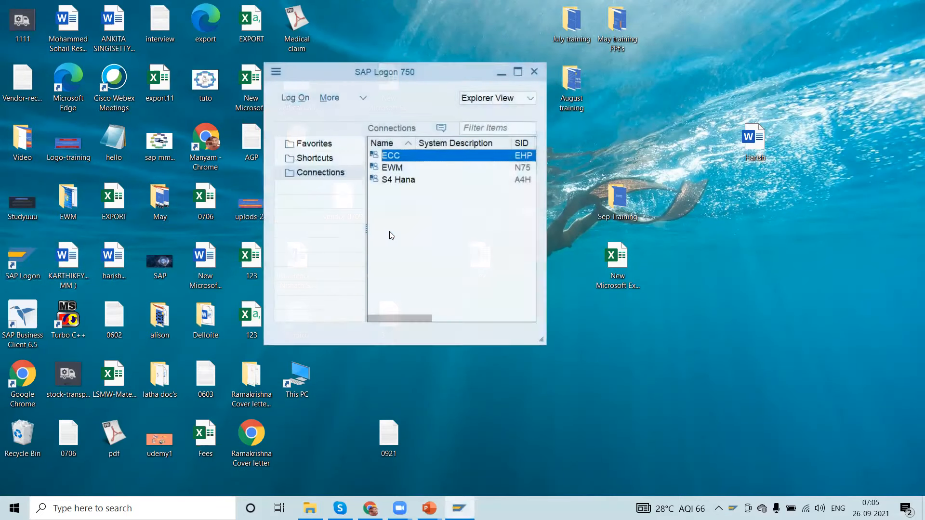
# Log on to the ECC system and start material creation with transaction MM01.
pyautogui.doubleClick(402, 156)
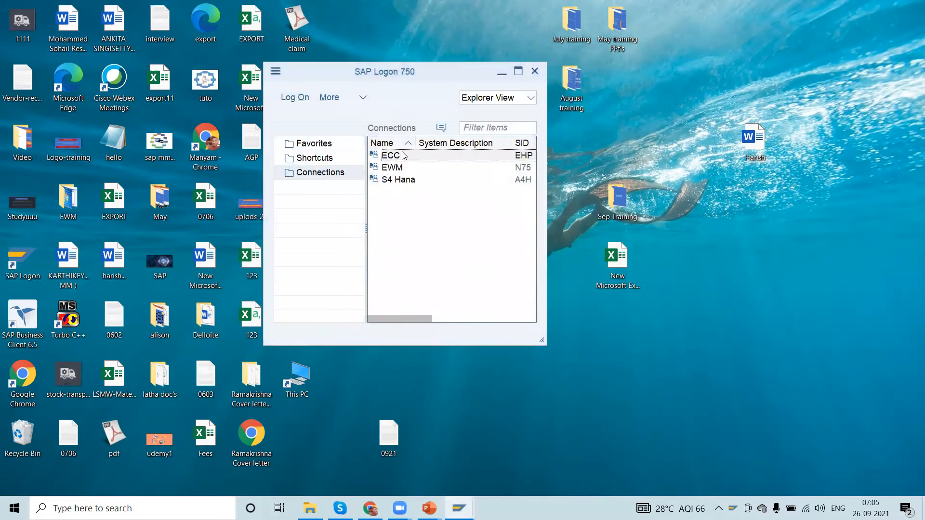
pyautogui.write('/nmm01')
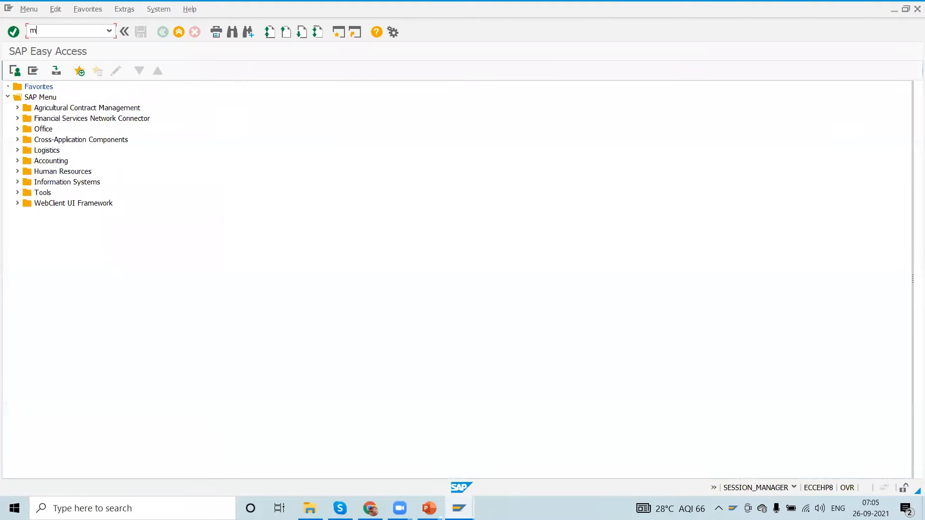
pyautogui.press('Return')
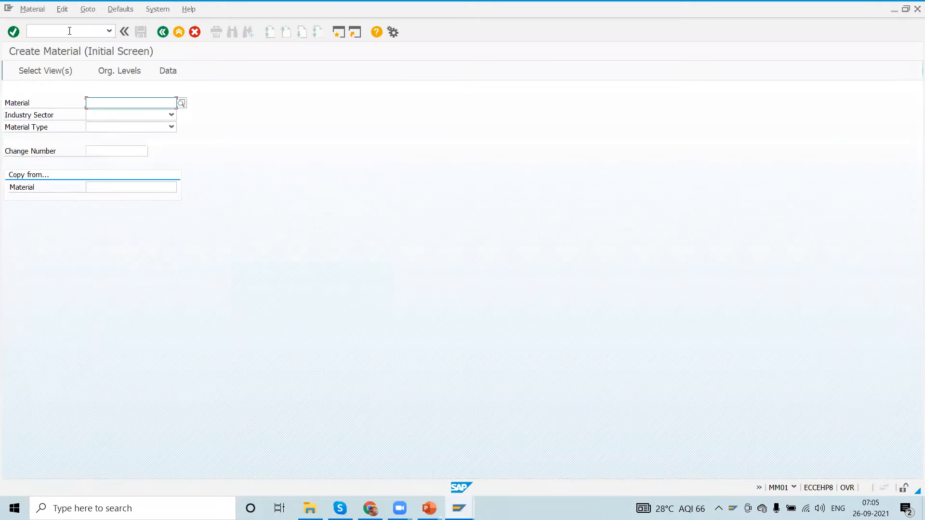
# Start a raw material (ROH) in the Mechanical Engineering sector and enter plant KMPL as its organizational level.
pyautogui.click(126, 115)
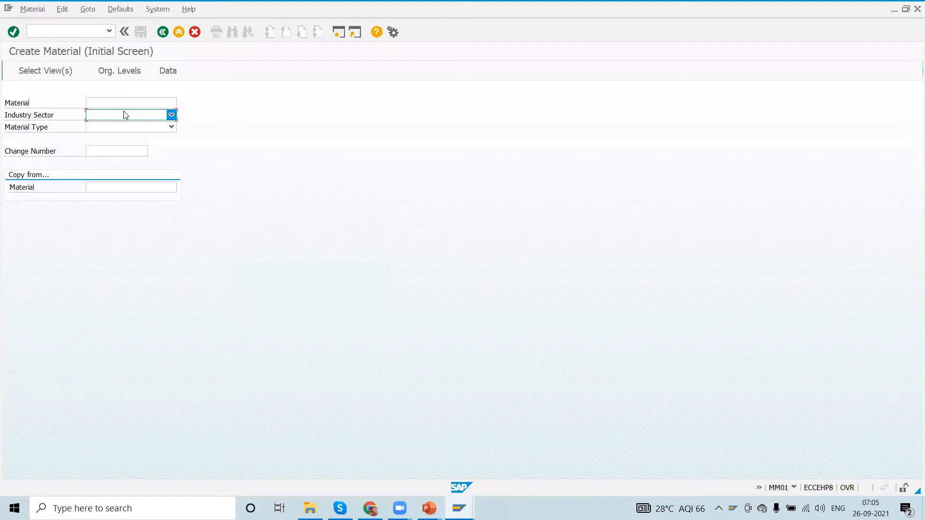
pyautogui.write('M Mechanical Engineeri..')
pyautogui.press('Tab')
pyautogui.write('ROH')
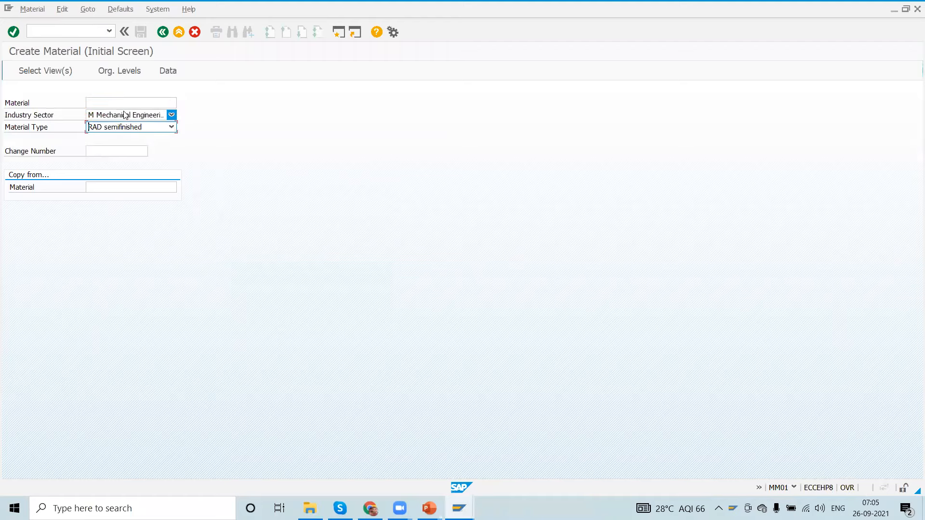
pyautogui.press('Return')
pyautogui.press('Return')
pyautogui.write('kmp1')
pyautogui.press('Return')
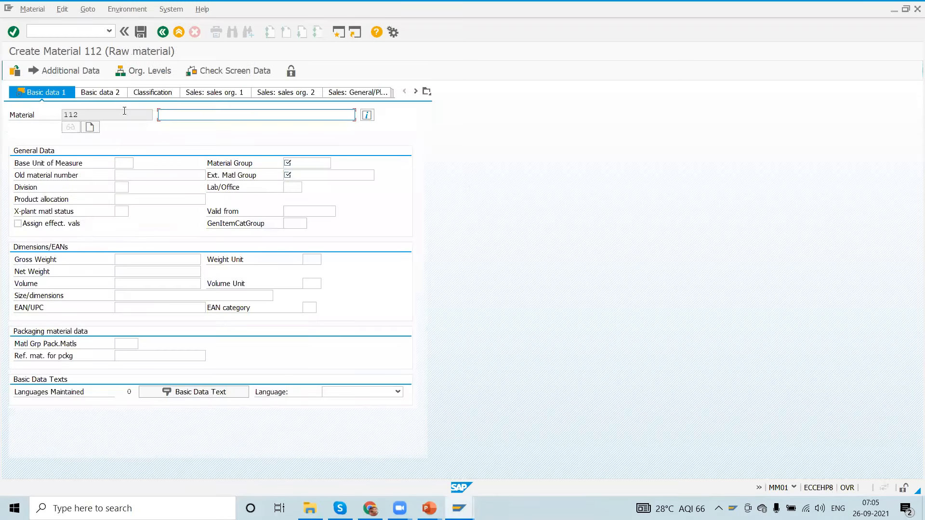
# Enter the material description "Test _ UOM-Storage" and set the base unit of measure to EA.
pyautogui.write('Test')
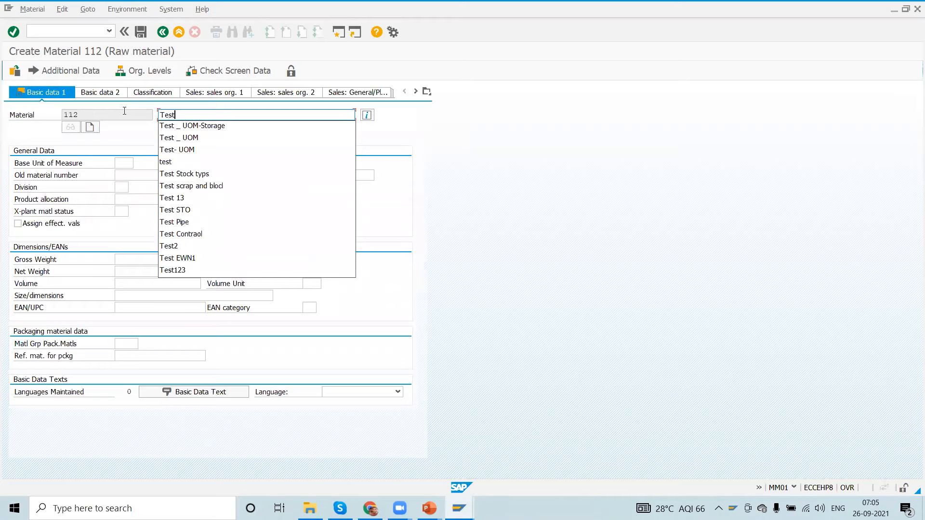
pyautogui.press('Down')
pyautogui.press('Return')
pyautogui.press('Tab')
pyautogui.press('Tab')
pyautogui.press('Down')
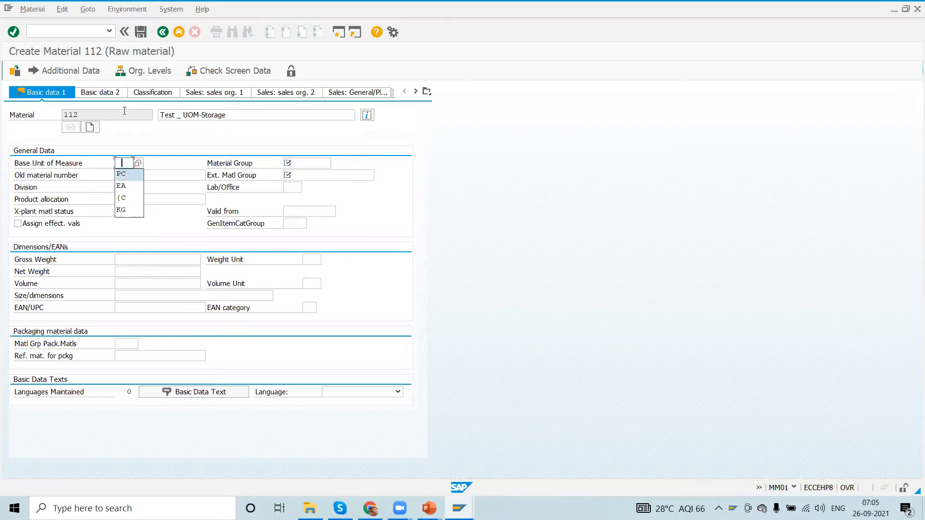
pyautogui.press('Down')
pyautogui.press('Return')
pyautogui.press('Tab')
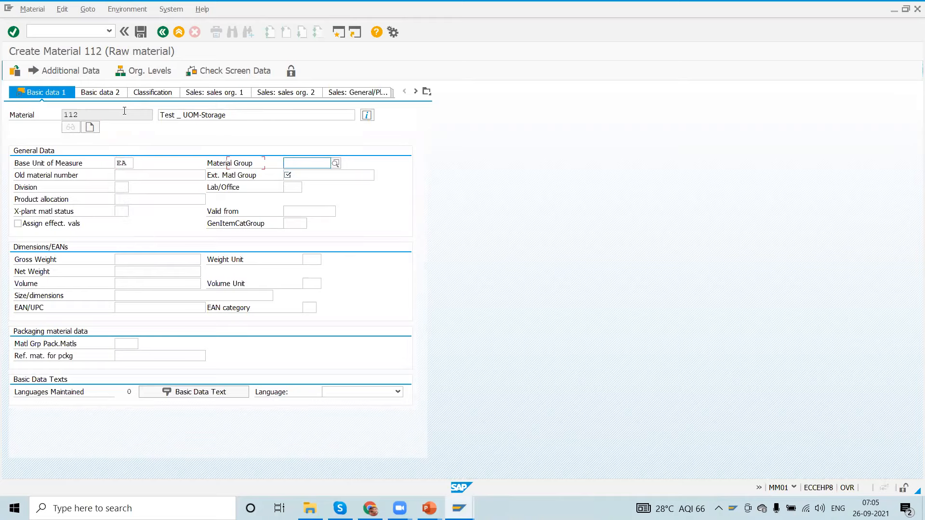
# Set the material group to HYDAN, fill in the external material group, and continue to the Purchasing view.
pyautogui.press('Down')
pyautogui.press('Return')
pyautogui.press('Tab')
pyautogui.press('Tab')
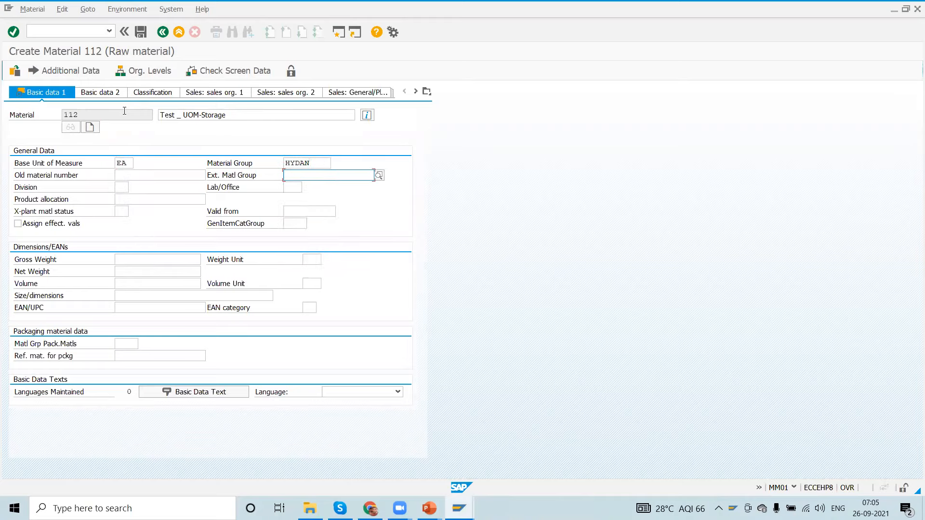
pyautogui.press('Down')
pyautogui.press('Return')
pyautogui.press('Return')
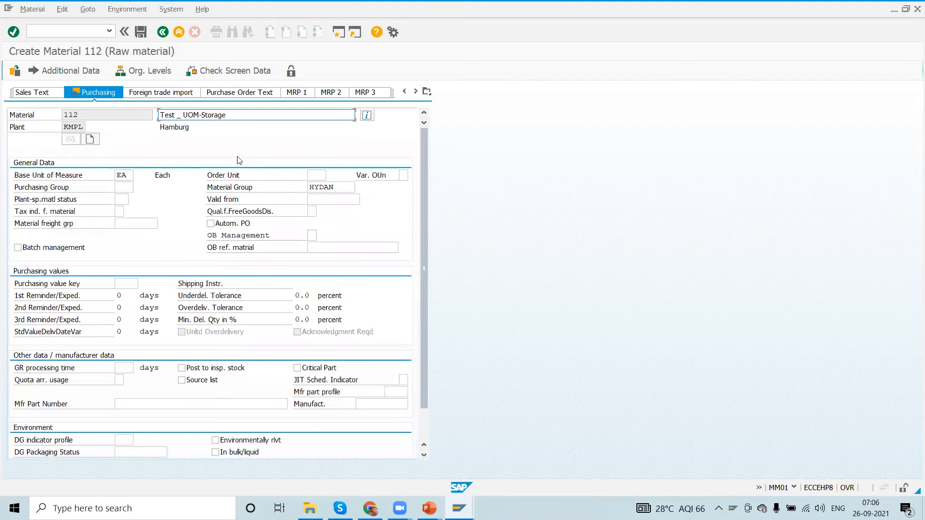
# Set the order unit to PC with a conversion factor of 1 PC to 1 EA.
pyautogui.click(312, 173)
pyautogui.write('PC')
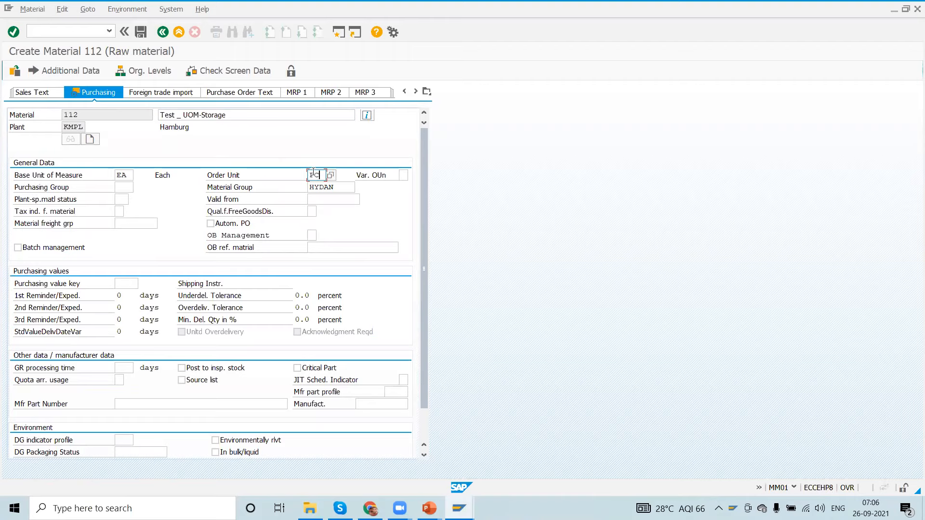
pyautogui.press('Return')
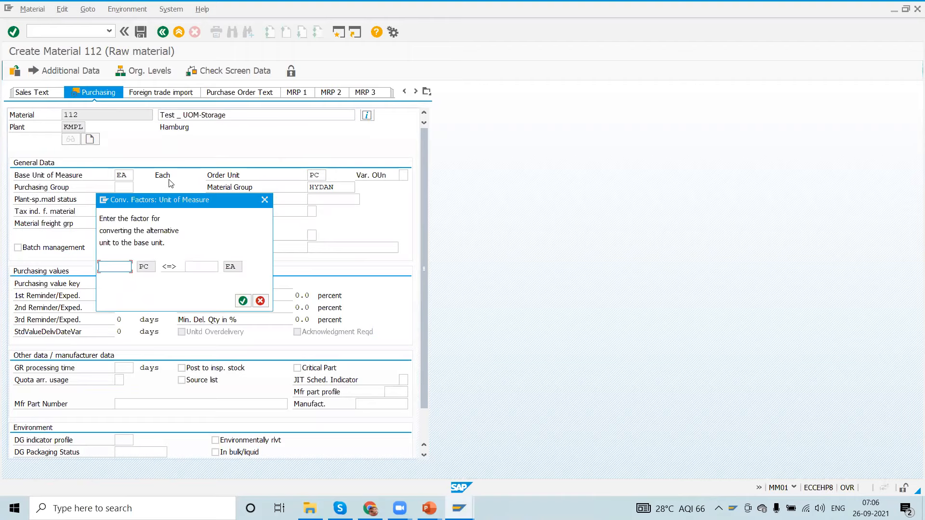
pyautogui.press('Tab')
pyautogui.write('1')
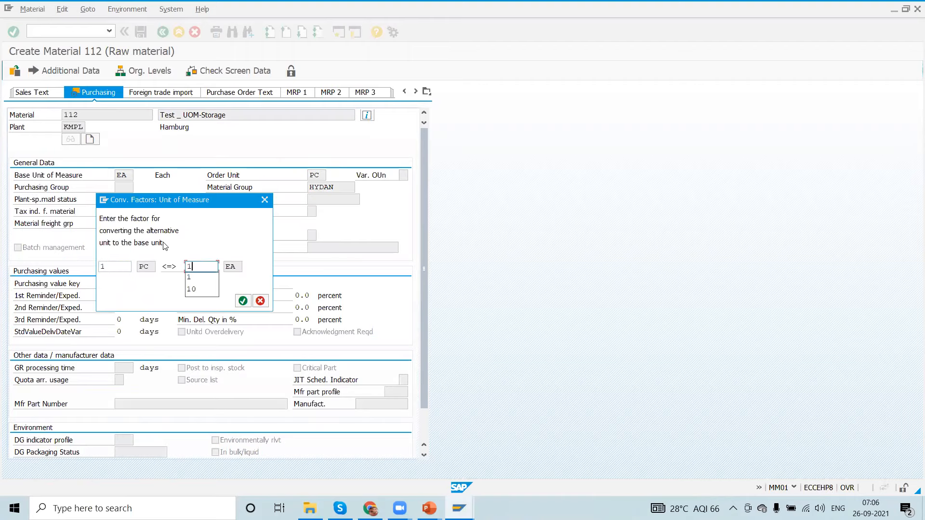
pyautogui.press('Return')
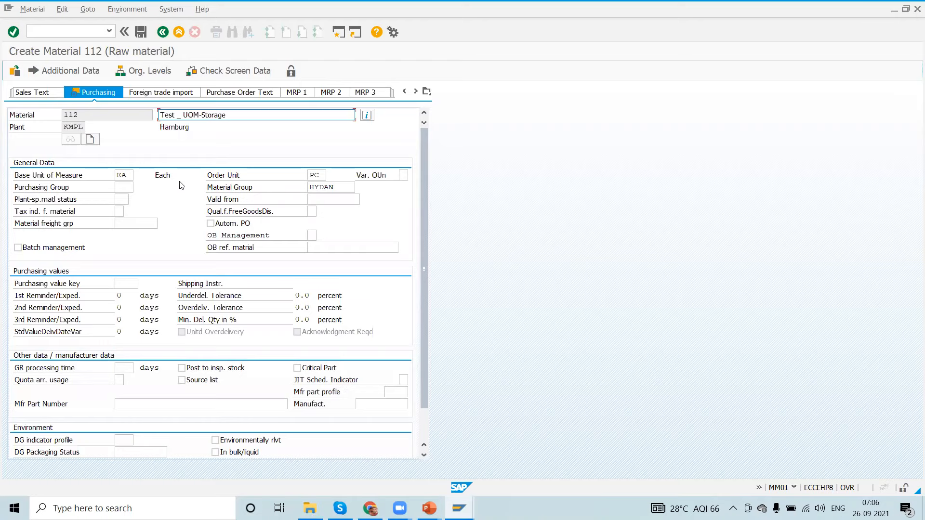
# In the material's additional data, add the alternative unit of measure PAL, with 1 PAL equal to 100 EA.
pyautogui.click(54, 71)
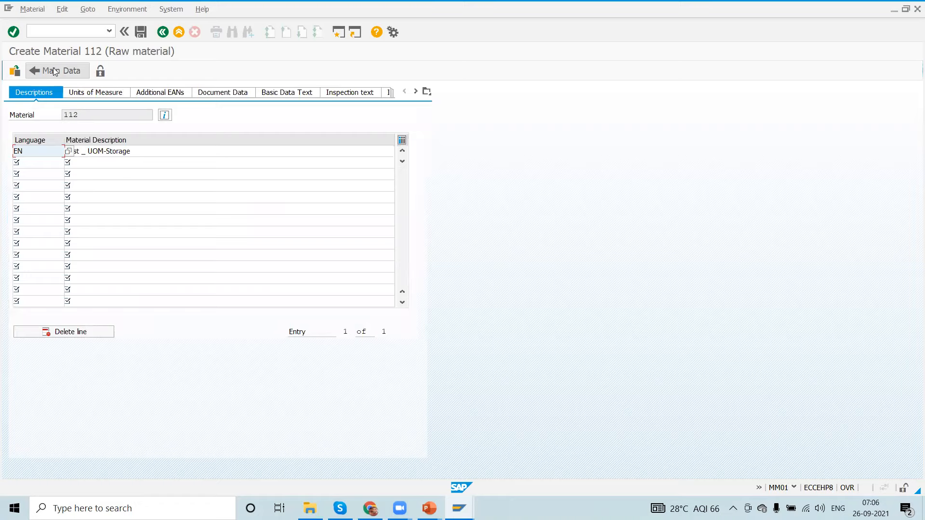
pyautogui.click(24, 163)
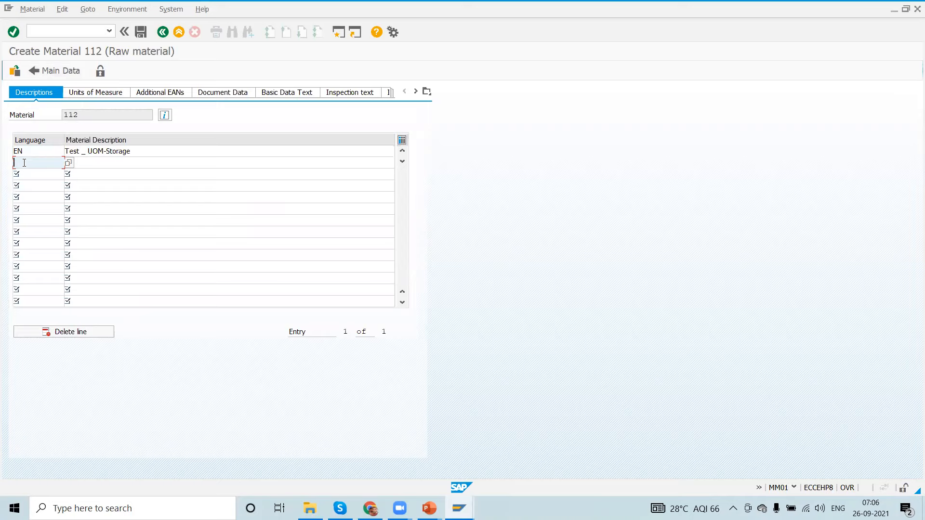
pyautogui.click(93, 92)
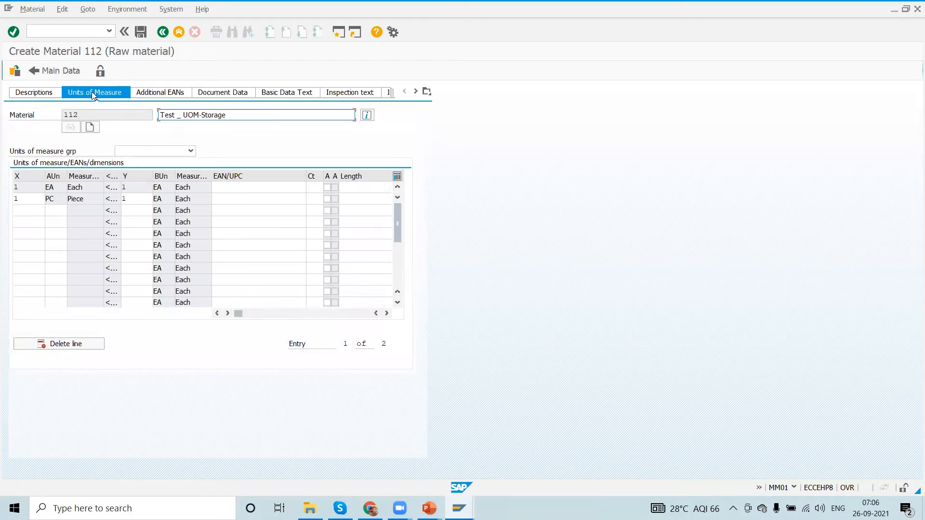
pyautogui.click(26, 212)
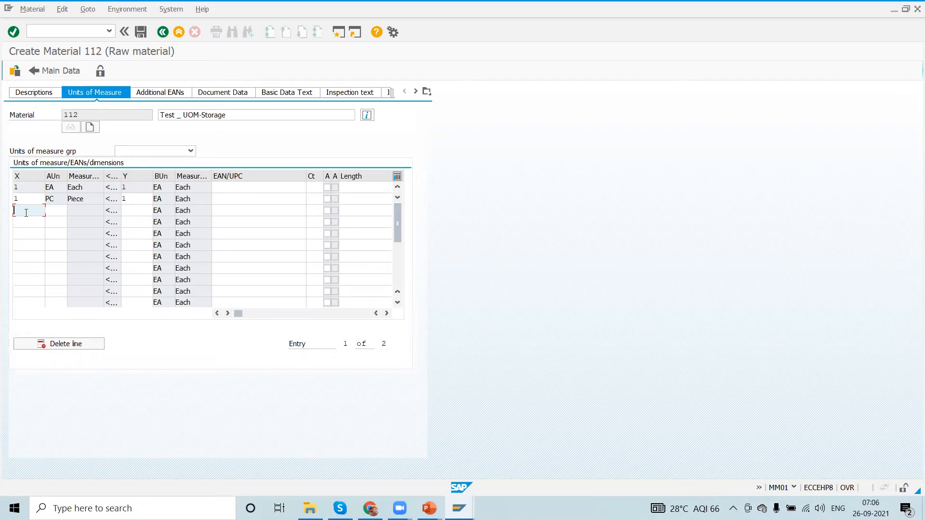
pyautogui.write('1')
pyautogui.press('Tab')
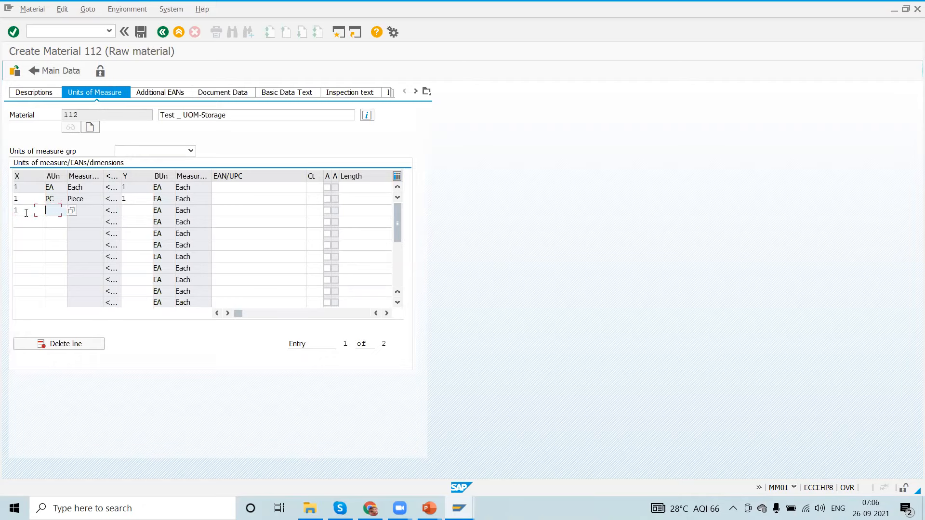
pyautogui.write('PAL')
pyautogui.press('Tab')
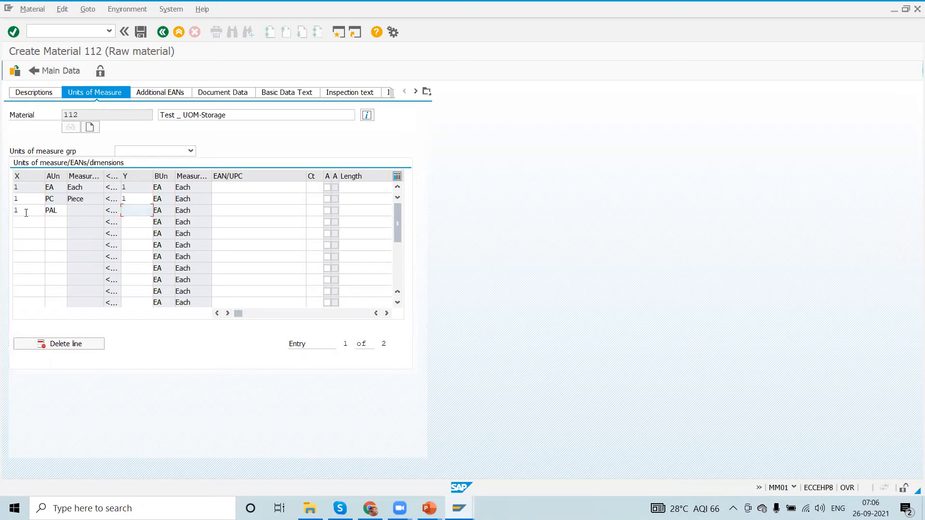
pyautogui.write('100')
# Add the alternative unit of measure CAR, with 1 CAR equal to 1000 EA.
pyautogui.click(26, 220)
pyautogui.write('1')
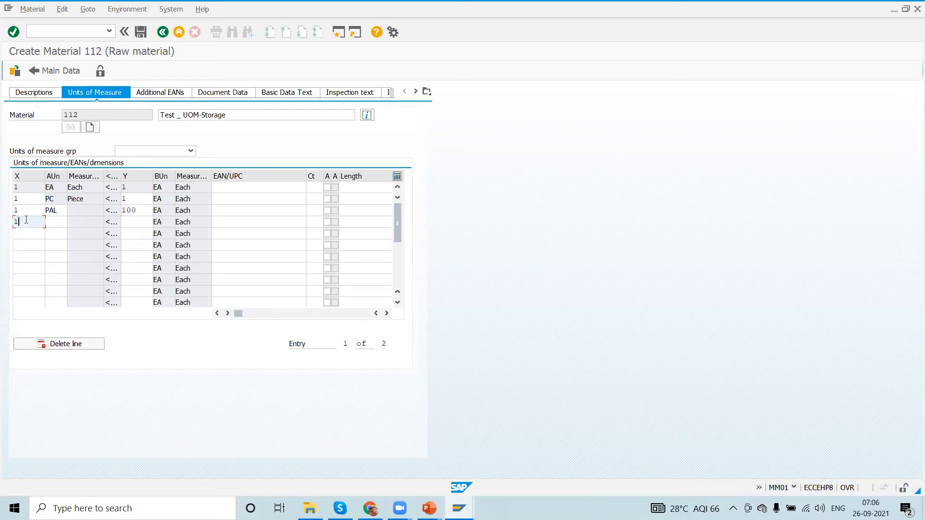
pyautogui.press('Tab')
pyautogui.write('CAR')
pyautogui.press('Tab')
pyautogui.write('1000')
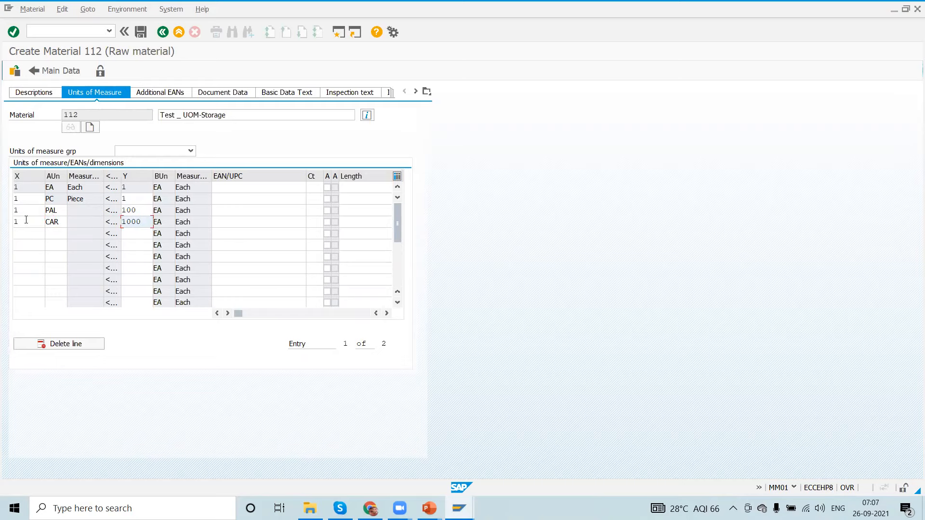
pyautogui.moveTo(137, 212); pyautogui.dragTo(1, 211)
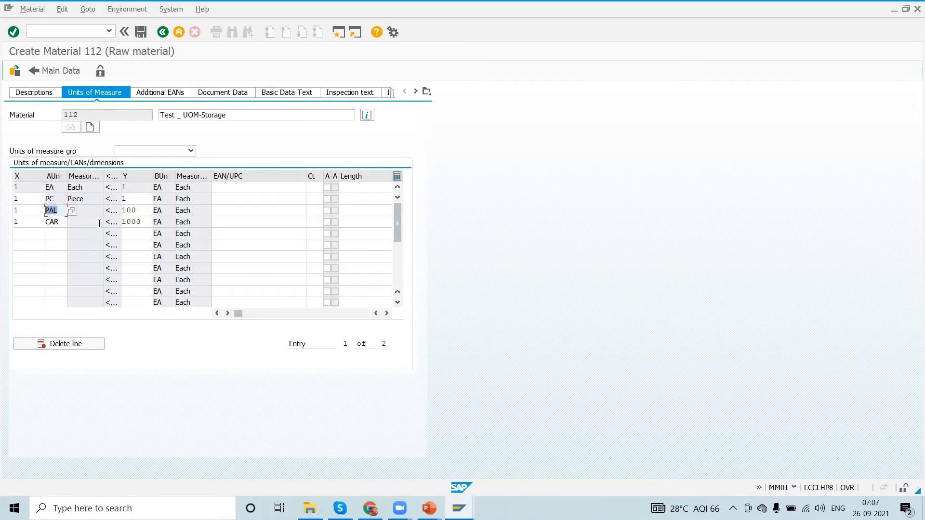
pyautogui.moveTo(63, 224); pyautogui.dragTo(17, 232)
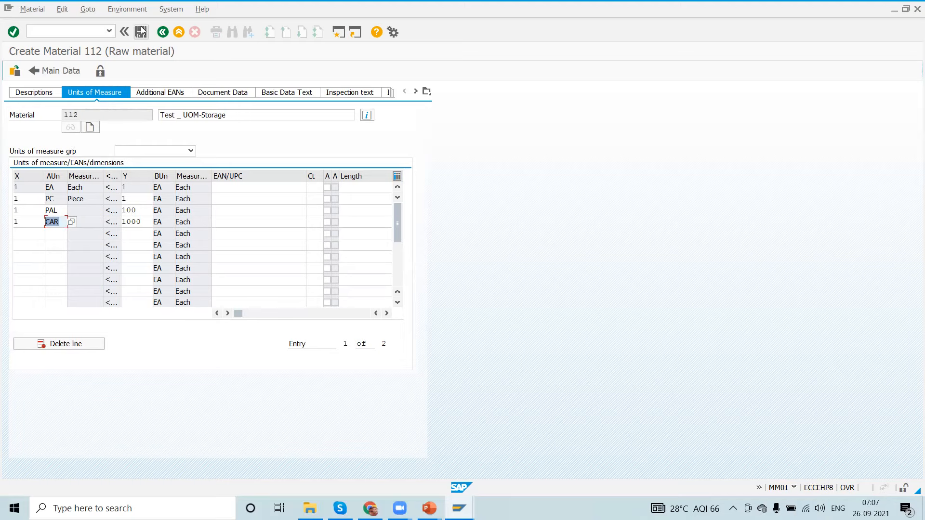
# Return to the main data and set the valuation class to 3001 in the Accounting 1 view.
pyautogui.click(162, 32)
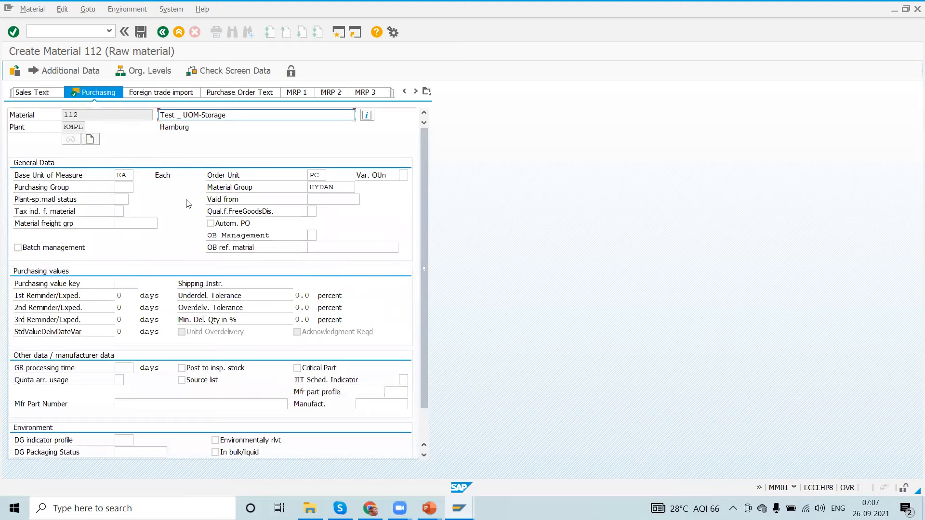
pyautogui.click(427, 93)
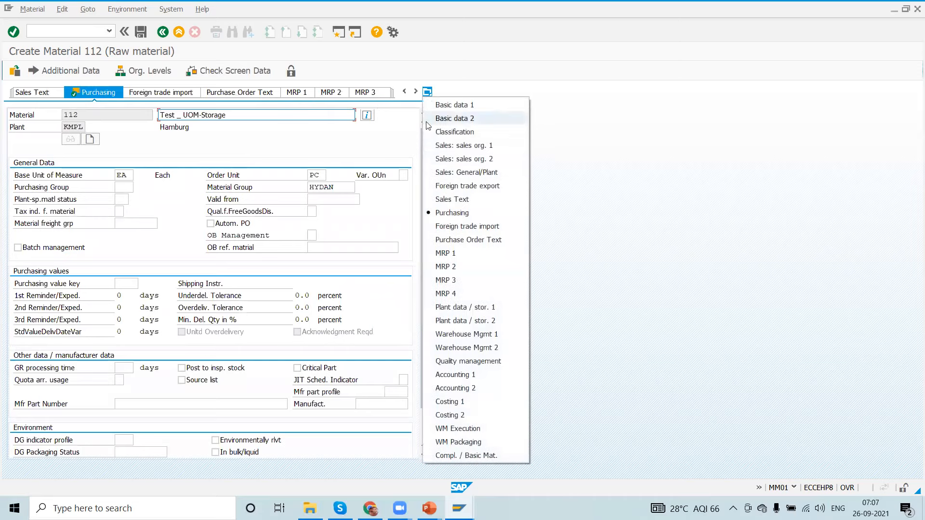
pyautogui.click(468, 377)
pyautogui.click(128, 236)
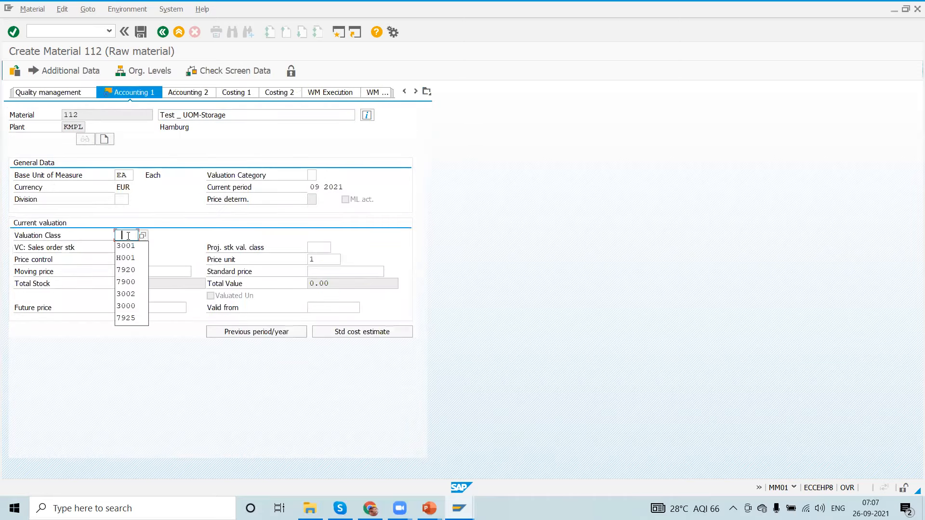
pyautogui.press('Down')
pyautogui.press('Return')
# Set the moving price to 10 and save the new material.
pyautogui.click(126, 272)
pyautogui.write('10')
pyautogui.press('Return')
pyautogui.click(185, 234)
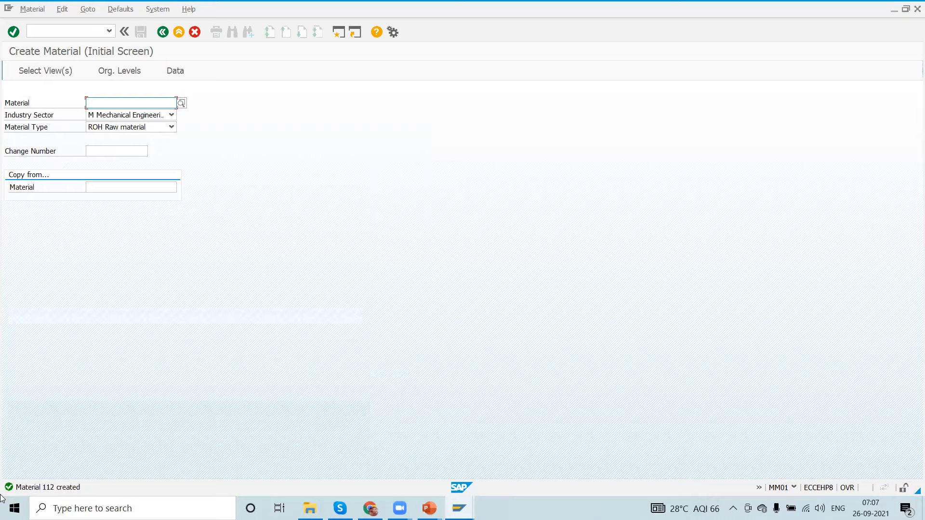
# Go to transaction CFM1 for creating an integration model.
pyautogui.click(45, 32)
pyautogui.write('/')
pyautogui.write('nd')
pyautogui.write('fm1')
pyautogui.press('Return')
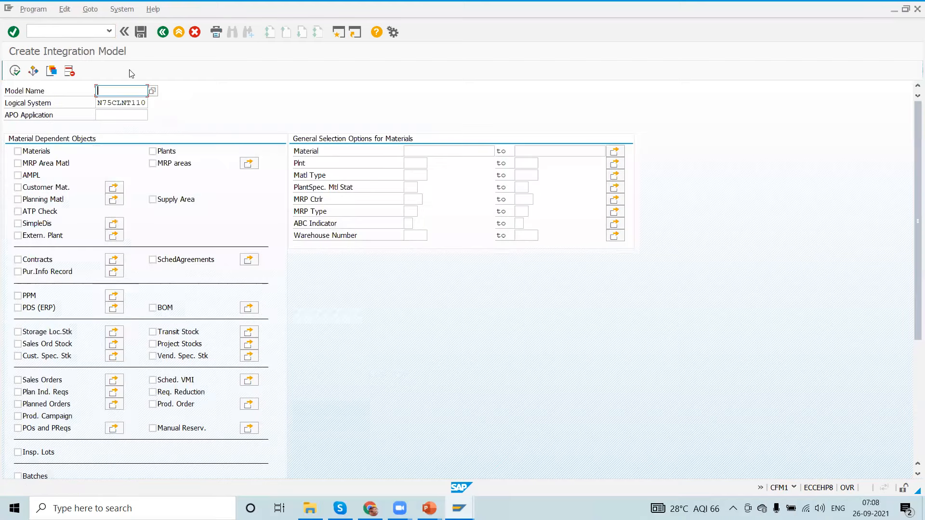
# Enter model name Mat2101, logical system N75CLNT110 and APO application MAT31111 for the integration model.
pyautogui.press('Down')
pyautogui.write('Mat2101')
pyautogui.press('Tab')
pyautogui.write('N75CLNT110')
pyautogui.press('Tab')
pyautogui.write('MAT31111')
# Include Materials in the integration model, restrict the selection by material number, and execute it.
pyautogui.click(18, 151)
pyautogui.click(419, 151)
pyautogui.write('110')
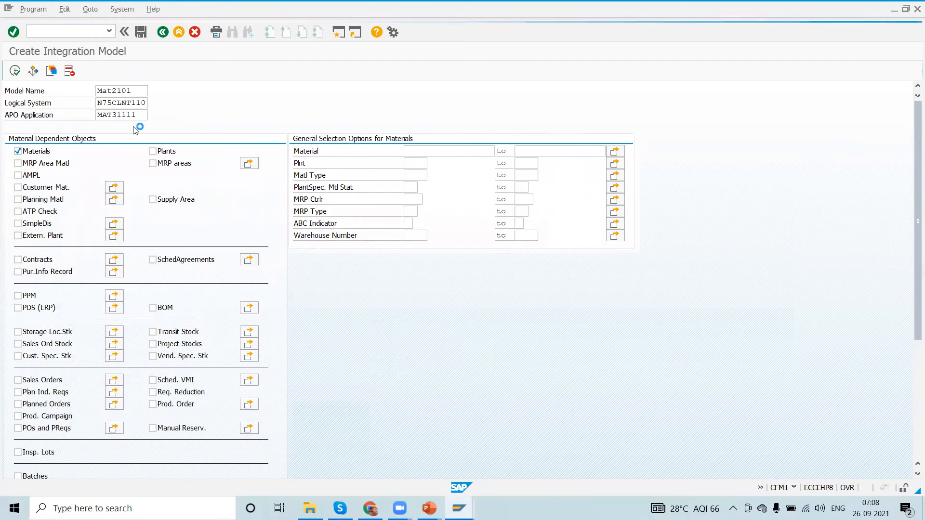
pyautogui.click(15, 70)
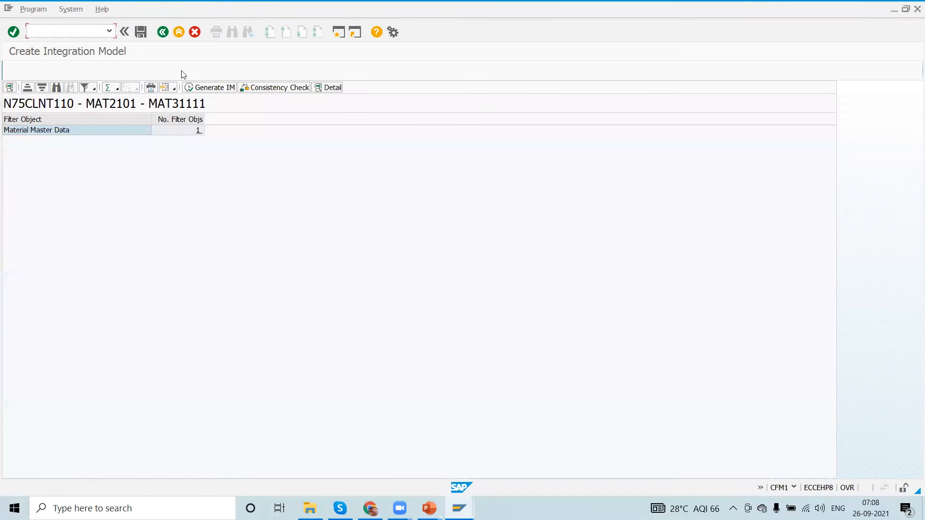
# Generate the integration model for the Material Master Data filter object and close the confirmation.
pyautogui.click(83, 131)
pyautogui.click(220, 88)
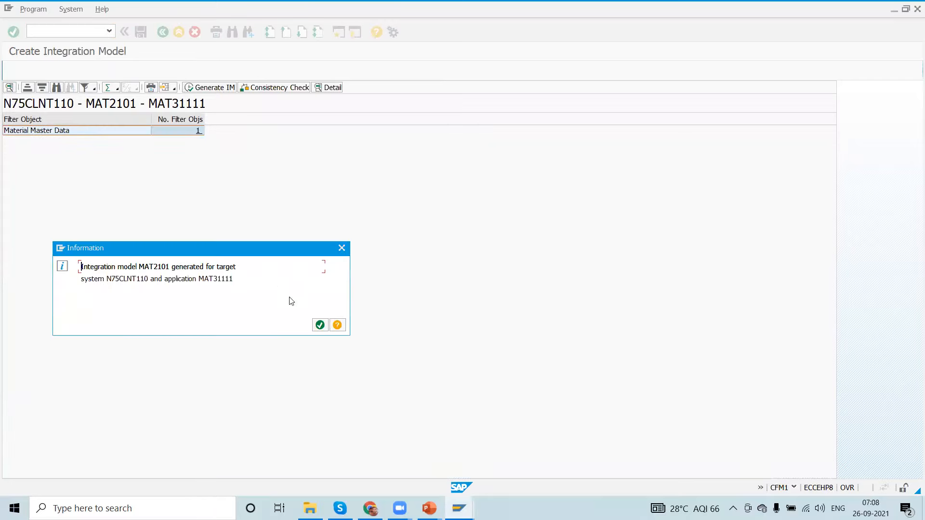
pyautogui.click(319, 326)
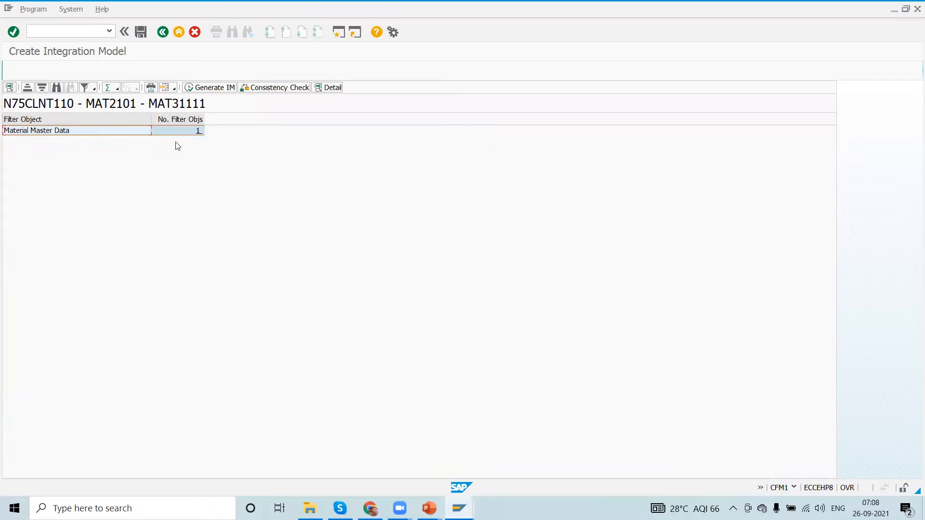
# Go to transaction CFM2 and open APO application MAT31111 of integration model MAT2101 for logical system N75CLNT110.
pyautogui.write('/ncfm2')
pyautogui.press('Return')
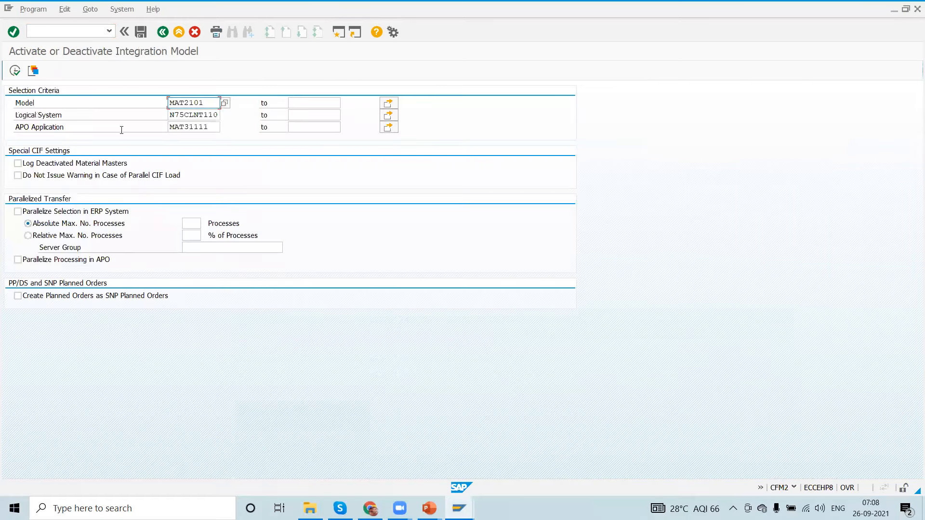
pyautogui.click(15, 71)
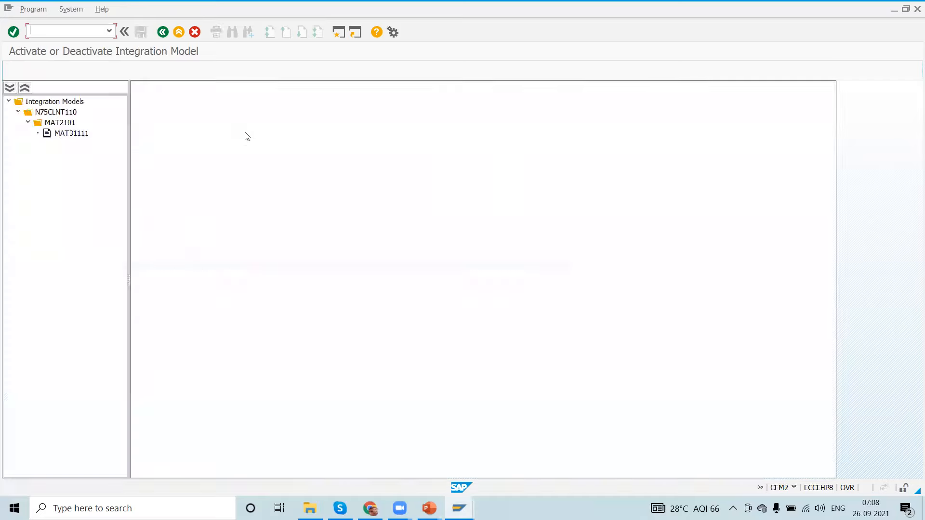
pyautogui.doubleClick(72, 134)
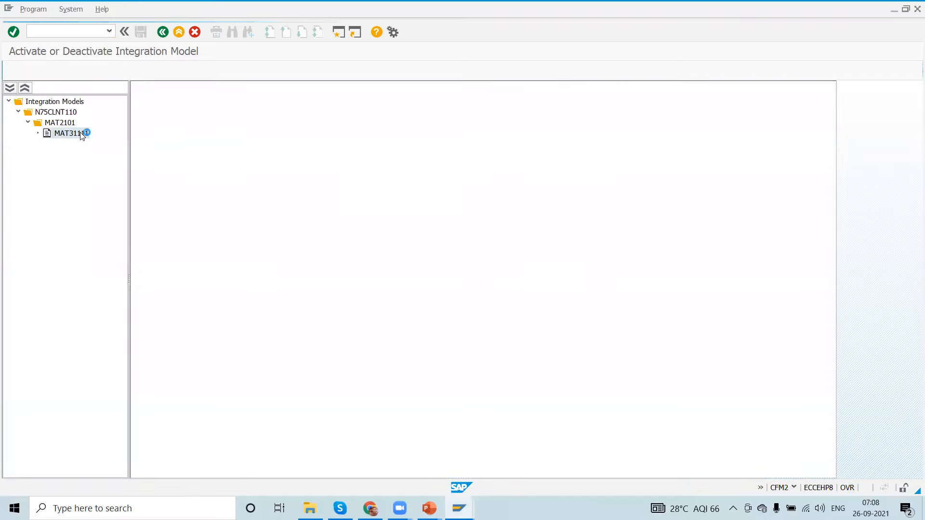
# Set the integration model's new status to active and start the transfer, ignoring the blocked inbound queue.
pyautogui.click(402, 133)
pyautogui.click(402, 133)
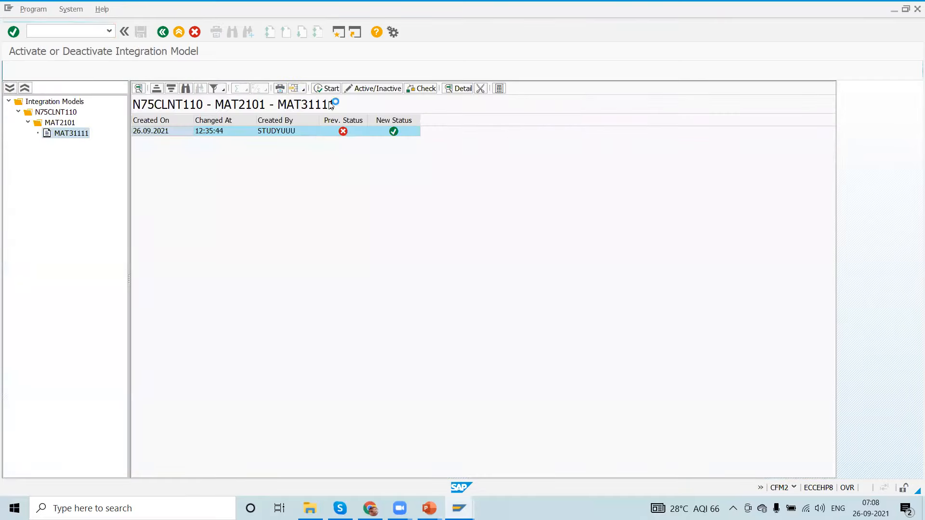
pyautogui.click(333, 88)
pyautogui.click(266, 222)
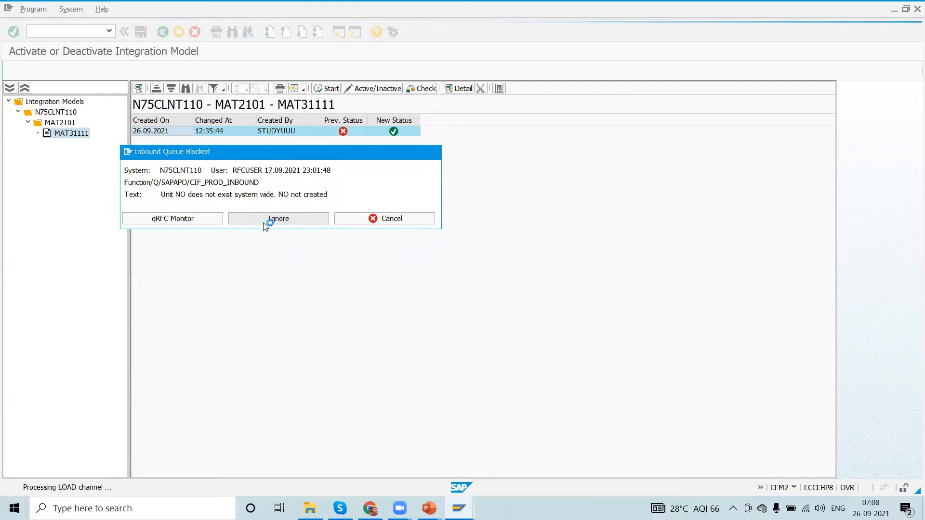
pyautogui.press('Return')
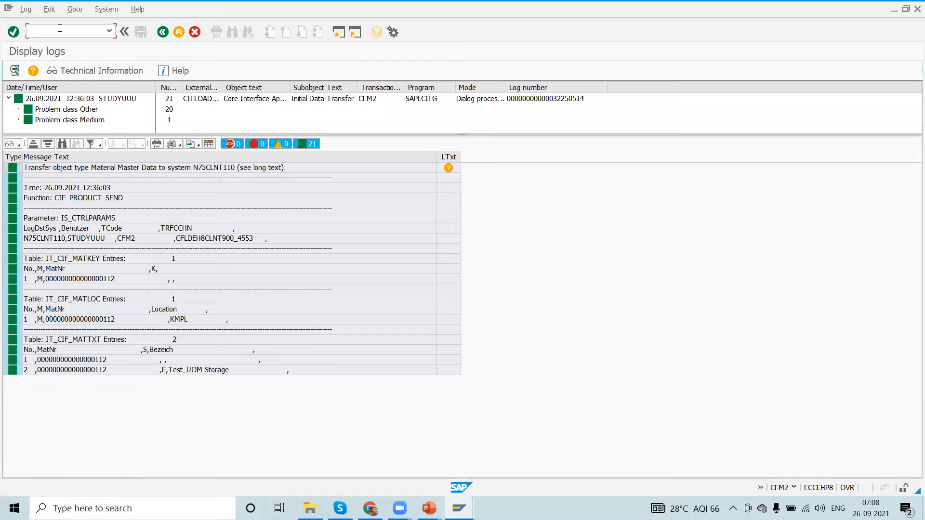
# Switch to the EWM system and go to transaction /SCWM/MAT1 for warehouse product maintenance.
pyautogui.hotkey('alt', 'Tab')
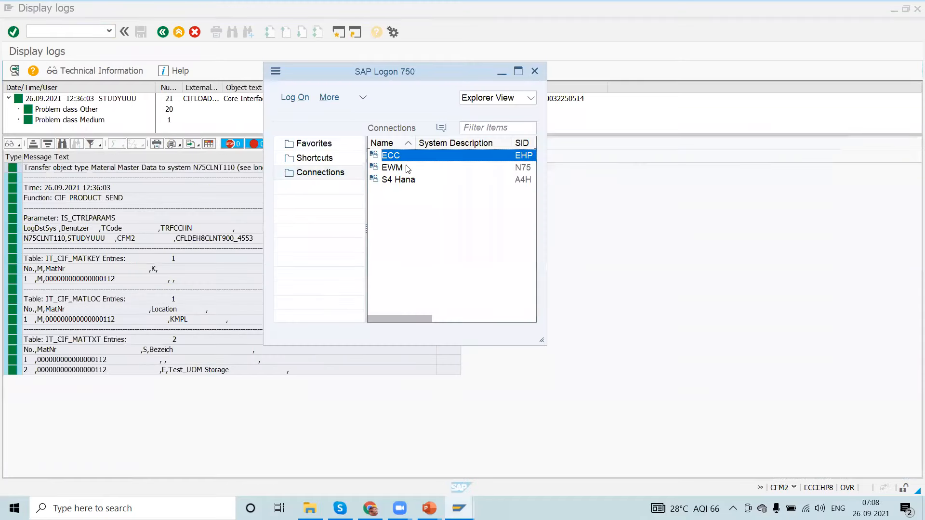
pyautogui.doubleClick(408, 169)
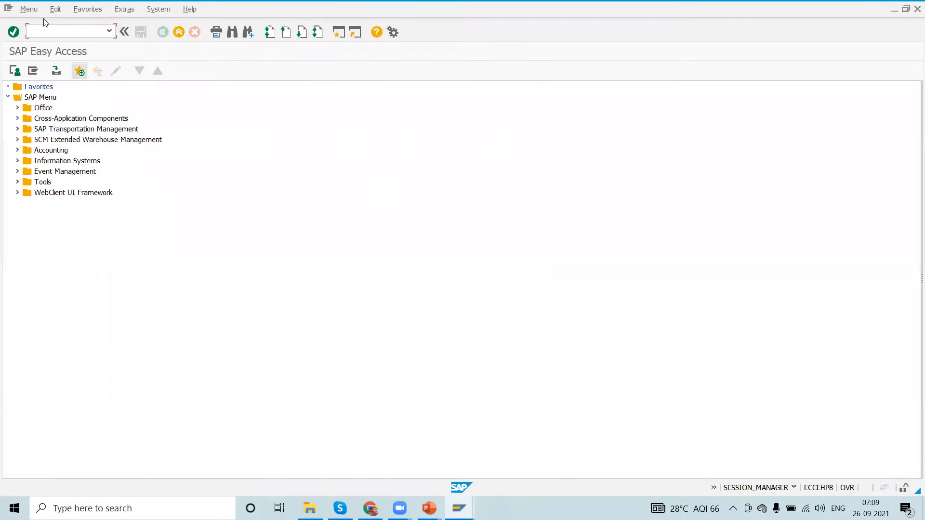
pyautogui.write('/n/scwm/mat1')
pyautogui.press('Return')
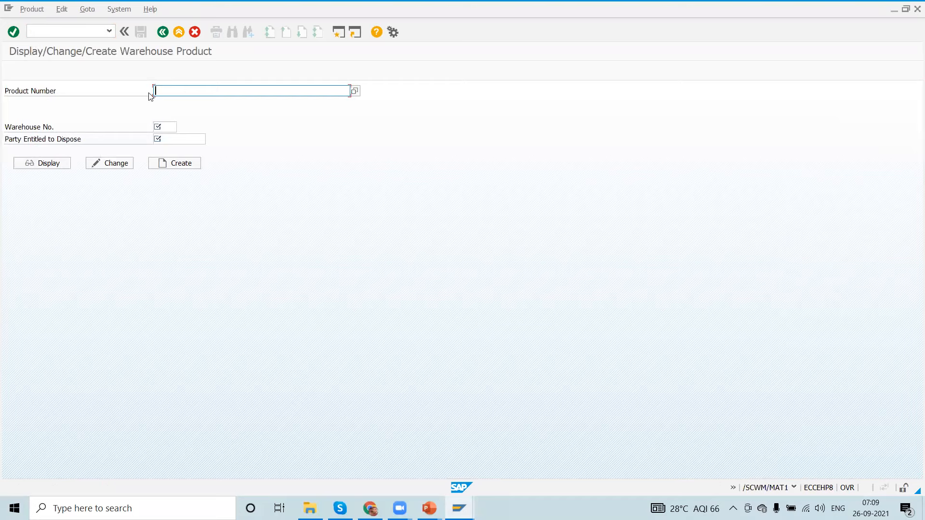
# Start creating the warehouse product for product 112, warehouse KMPW and party entitled to dispose KMPL-PED.
pyautogui.write('112')
pyautogui.press('Tab')
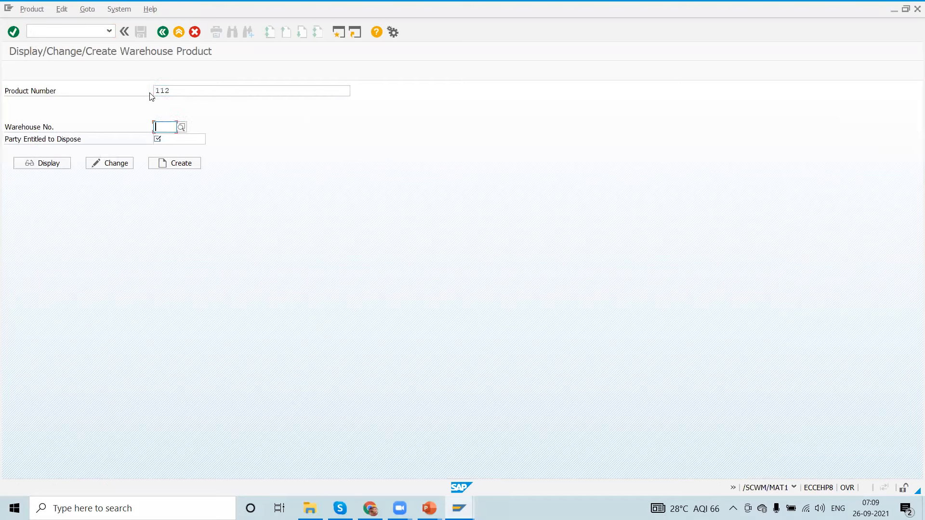
pyautogui.write('KMPW')
pyautogui.press('Return')
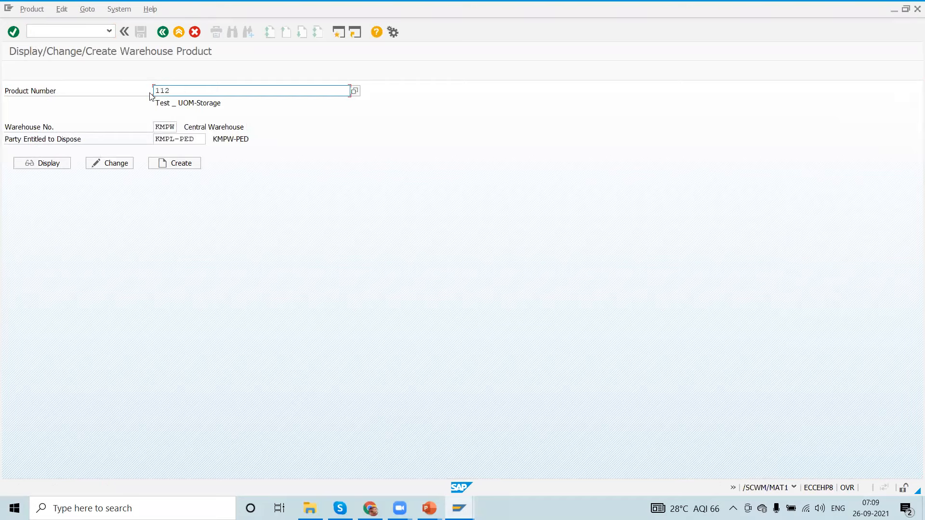
pyautogui.click(165, 164)
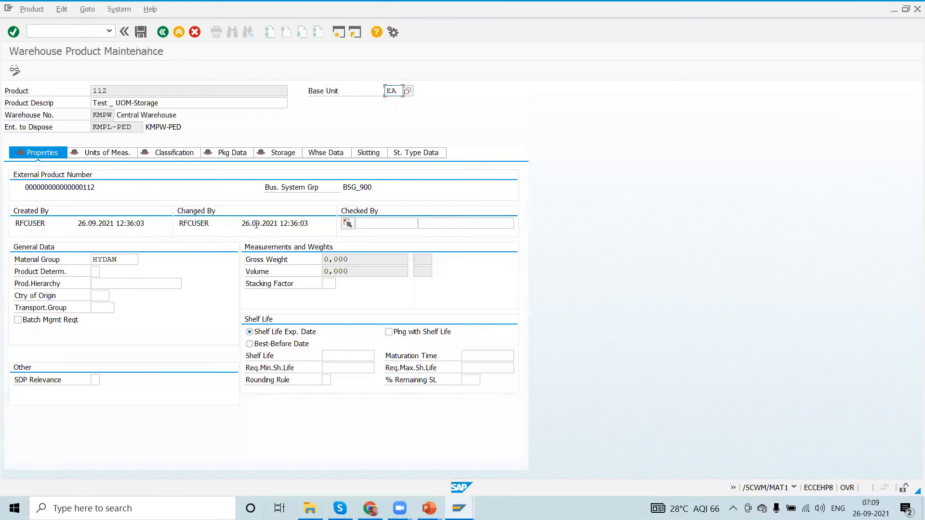
# Check the warehouse data of product 112, save the warehouse product and return to the SAP Easy Access screen.
pyautogui.click(326, 153)
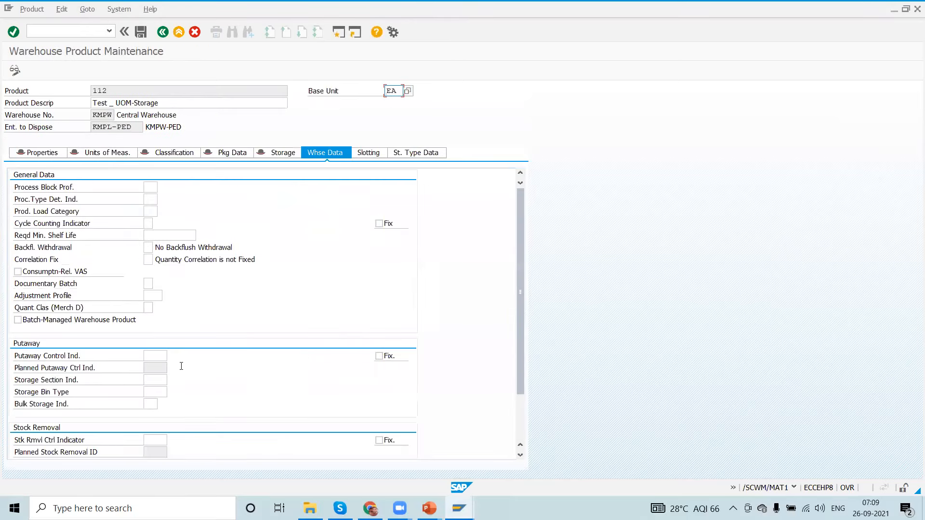
pyautogui.click(35, 154)
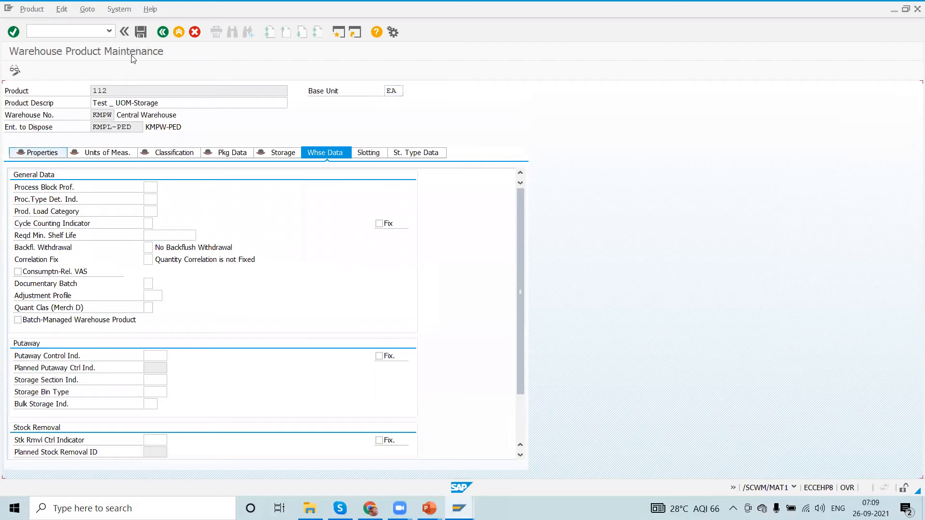
pyautogui.click(140, 32)
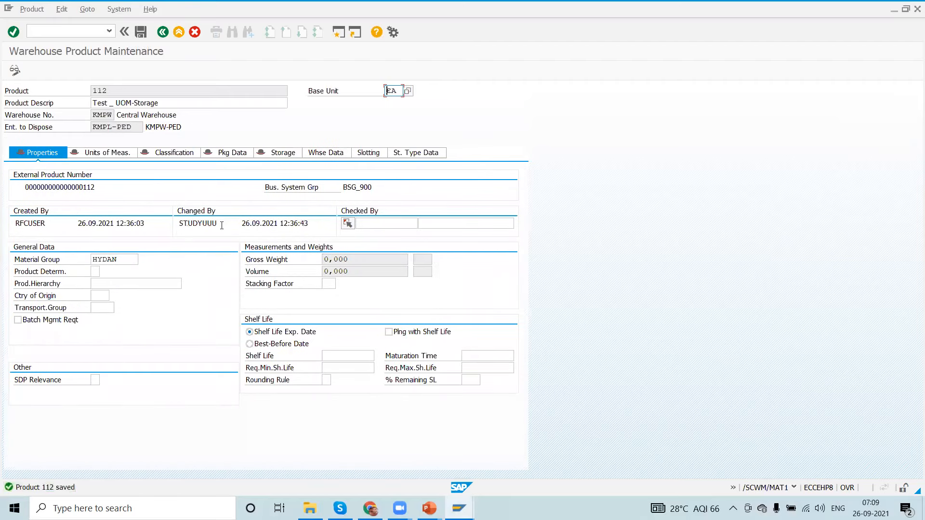
pyautogui.click(162, 32)
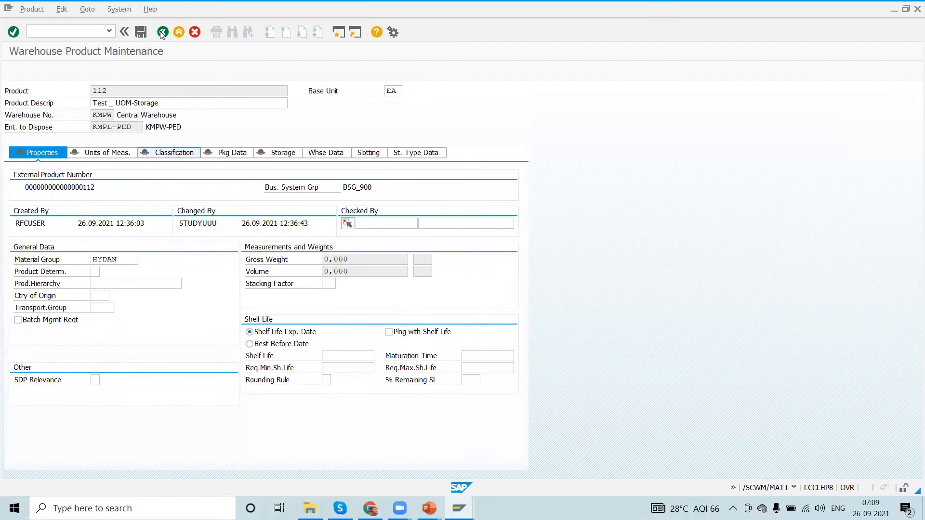
pyautogui.click(163, 32)
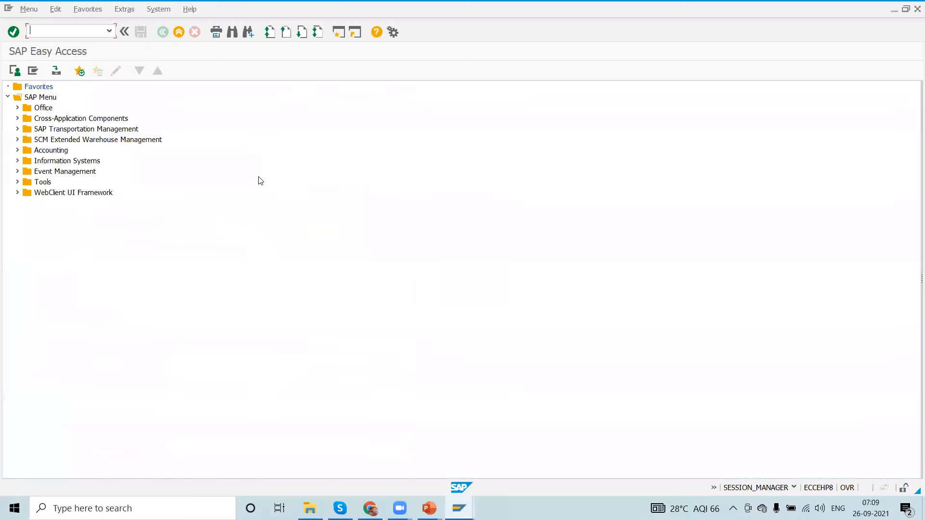
# Switch back to the ECC session and go to transaction ME21N for creating a purchase order.
pyautogui.hotkey('alt', 'Tab')
pyautogui.hotkey('alt', 'Tab')
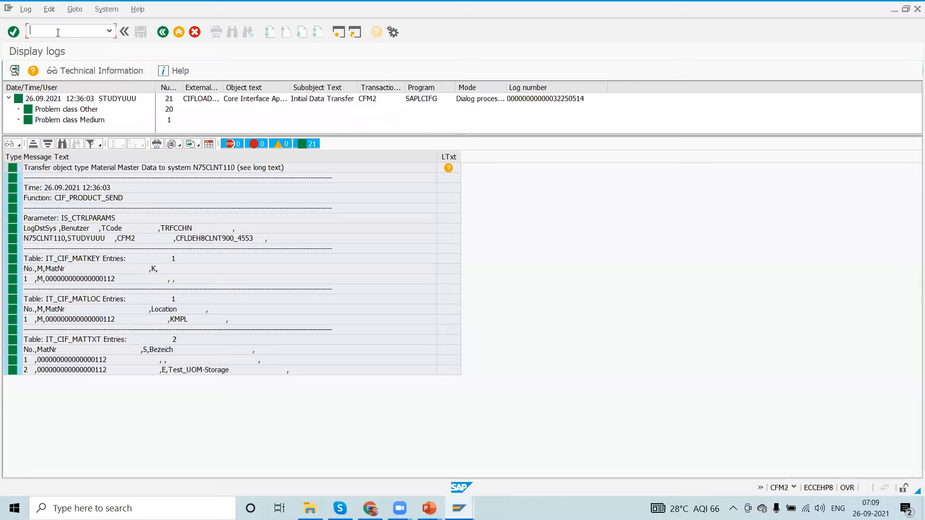
pyautogui.write('/nmm02')
pyautogui.press('Return')
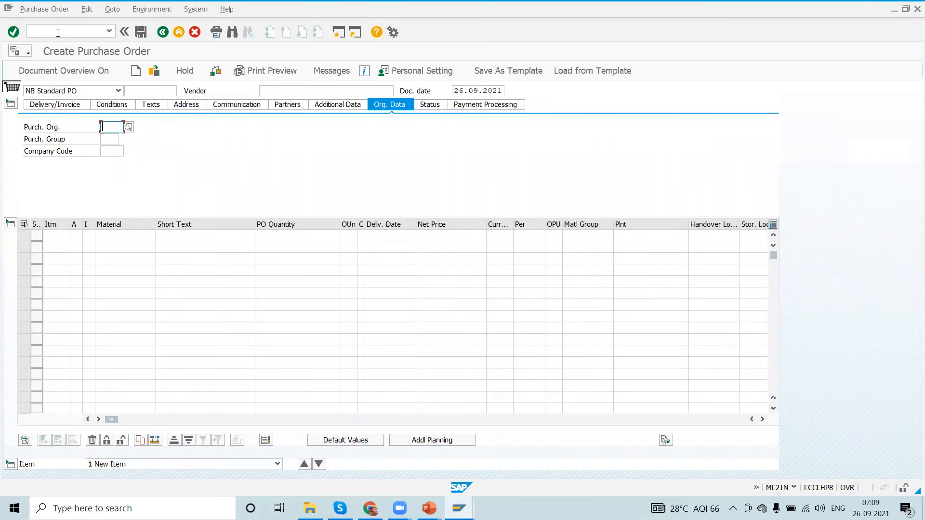
# Enter material 112 in the first purchase order item and RKVENDOR as the vendor.
pyautogui.click(105, 238)
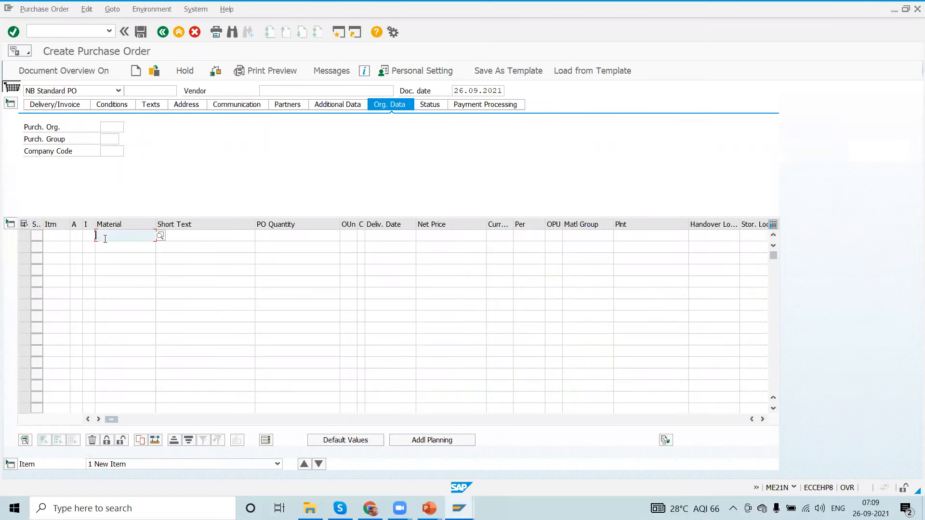
pyautogui.write('112')
pyautogui.press('Return')
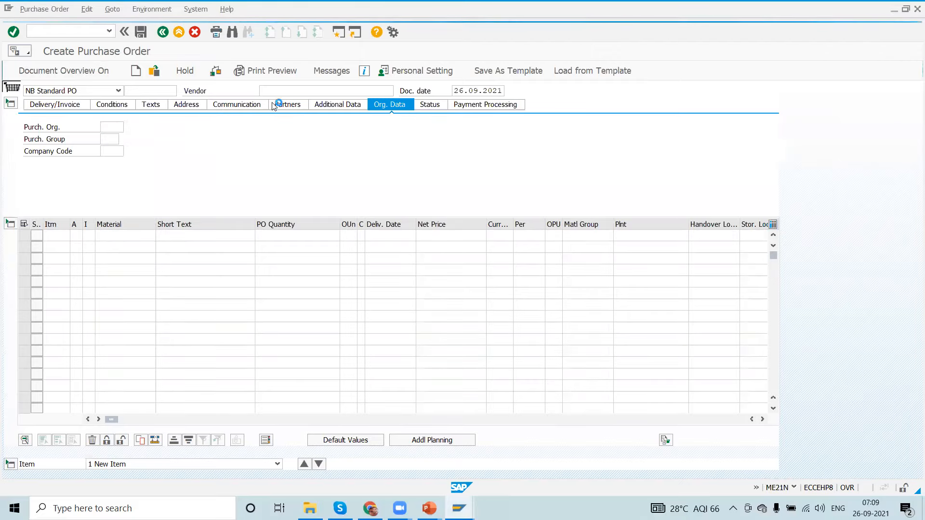
pyautogui.click(267, 90)
pyautogui.press('Down')
pyautogui.press('Return')
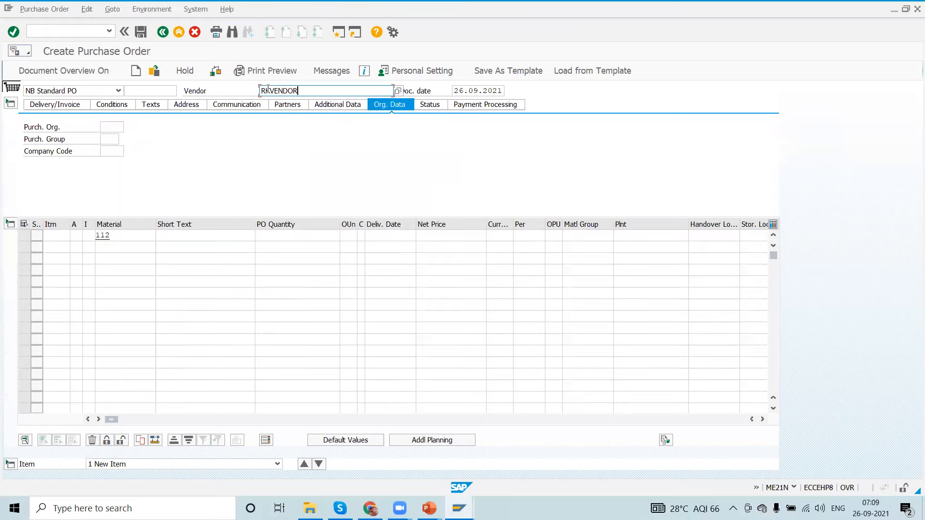
# Set the first item's plant to KMPL and its storage location to ROD, and confirm the entries.
pyautogui.click(638, 237)
pyautogui.write('KMPL')
pyautogui.press('Tab')
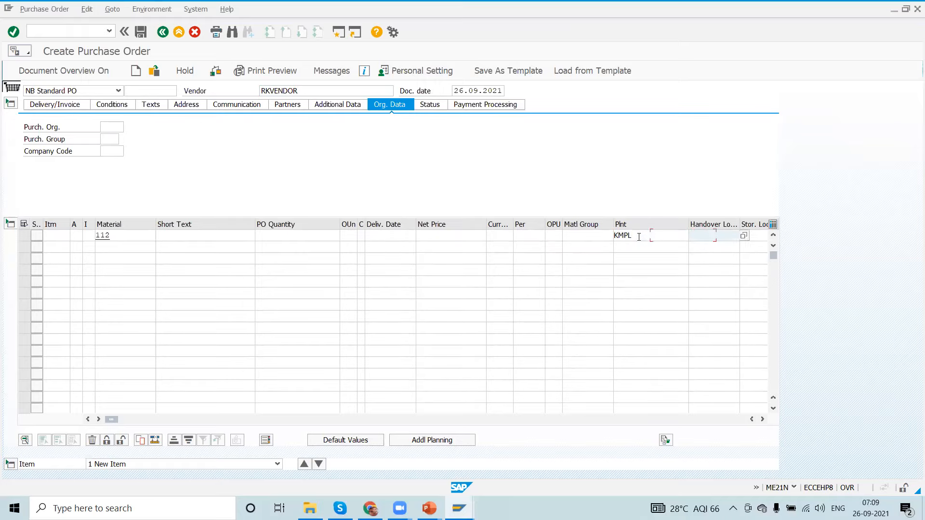
pyautogui.press('Tab')
pyautogui.write('ROD')
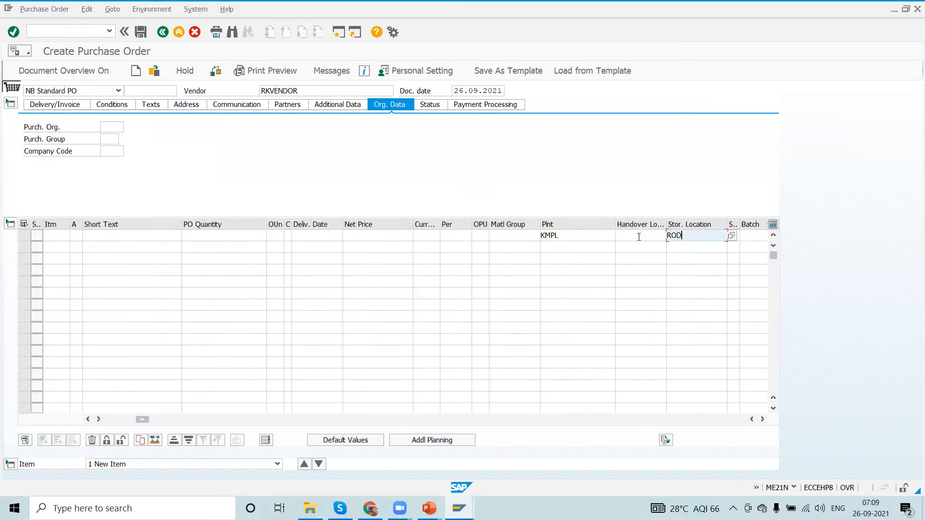
pyautogui.press('Return')
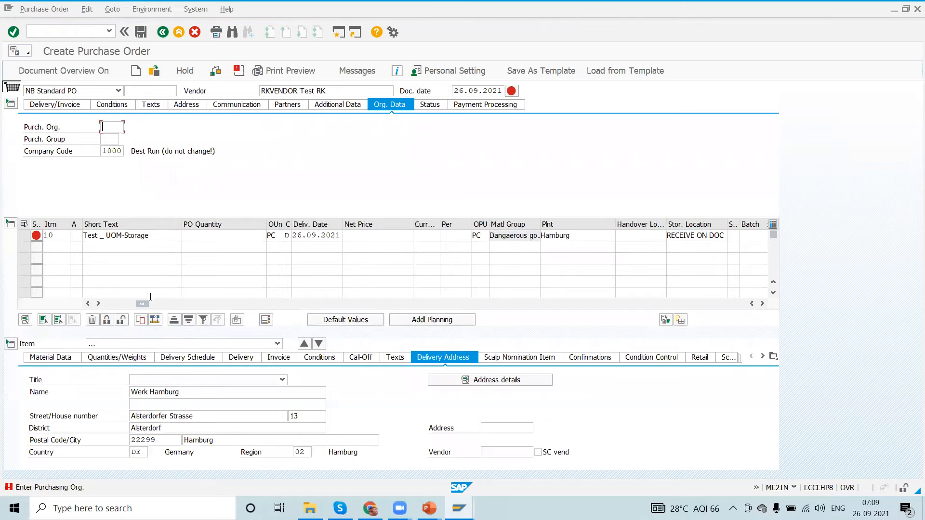
# Enter purchasing organization 1000 and purchasing group 000 in the purchase order's organizational data.
pyautogui.moveTo(141, 304); pyautogui.dragTo(93, 303)
pyautogui.write('1000')
pyautogui.press('Tab')
pyautogui.write('000')
pyautogui.press('Return')
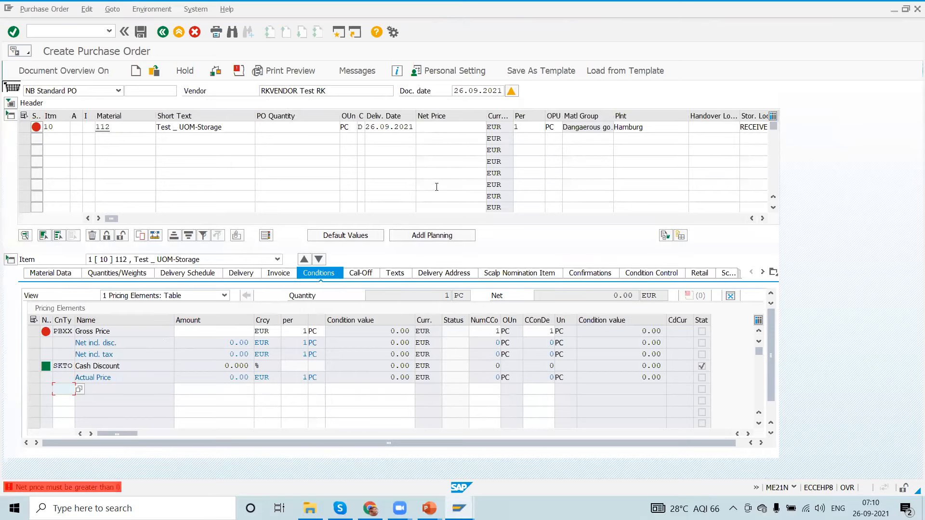
# Set the first item's PO quantity to 1 and its net price to 1 EUR.
pyautogui.click(447, 124)
pyautogui.click(315, 128)
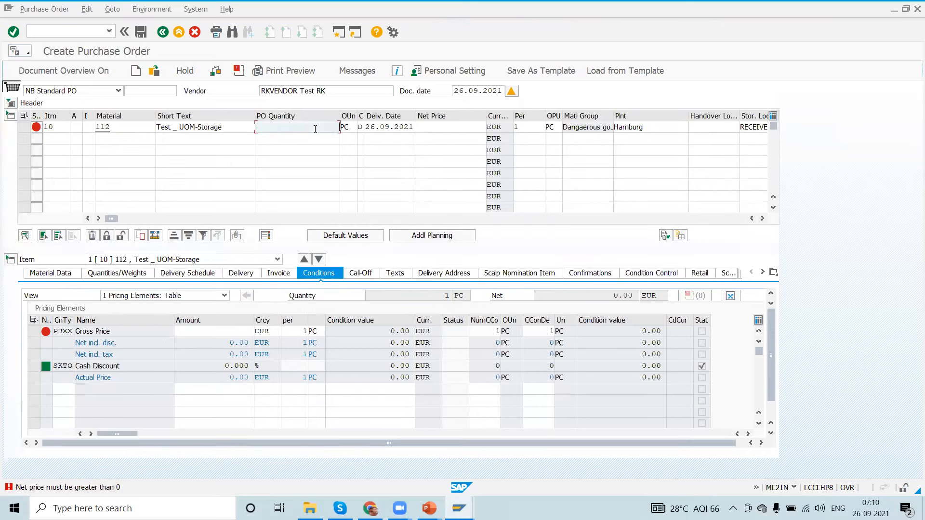
pyautogui.write('1')
pyautogui.press('Tab')
pyautogui.press('Tab')
pyautogui.press('Tab')
pyautogui.press('Tab')
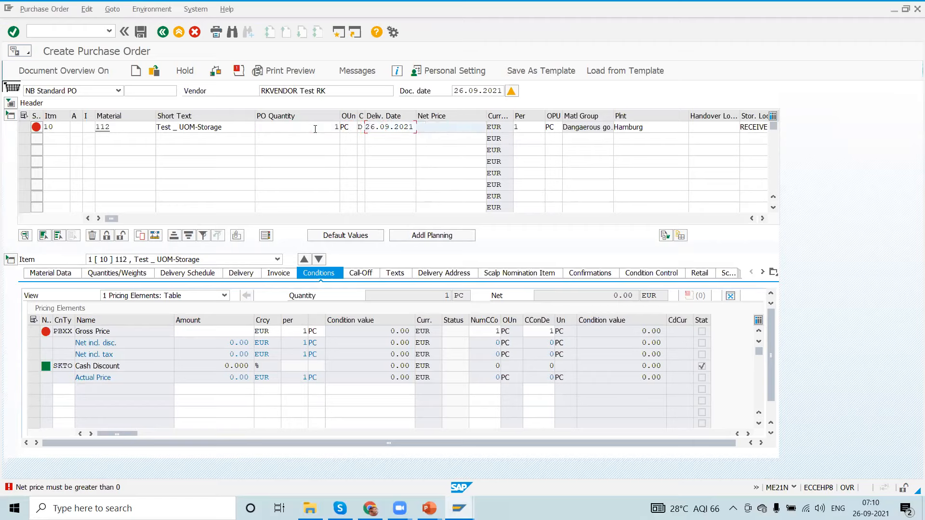
pyautogui.write('1')
pyautogui.press('Return')
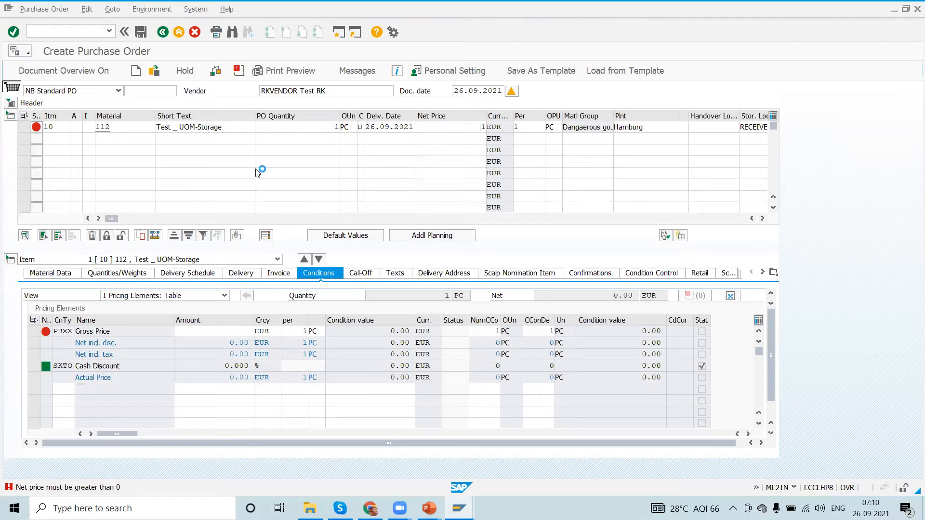
# Add a second purchase order item for material 112 with a quantity of 100 PC.
pyautogui.click(113, 138)
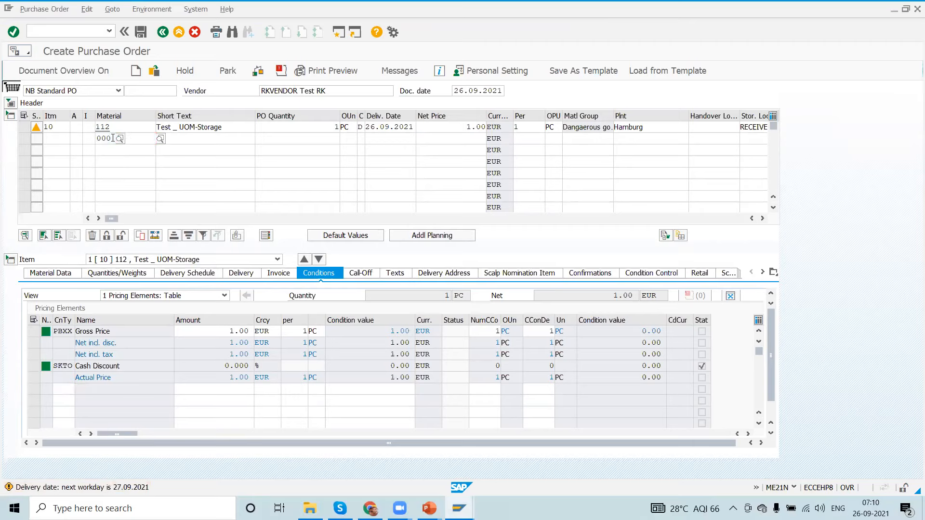
pyautogui.write('112')
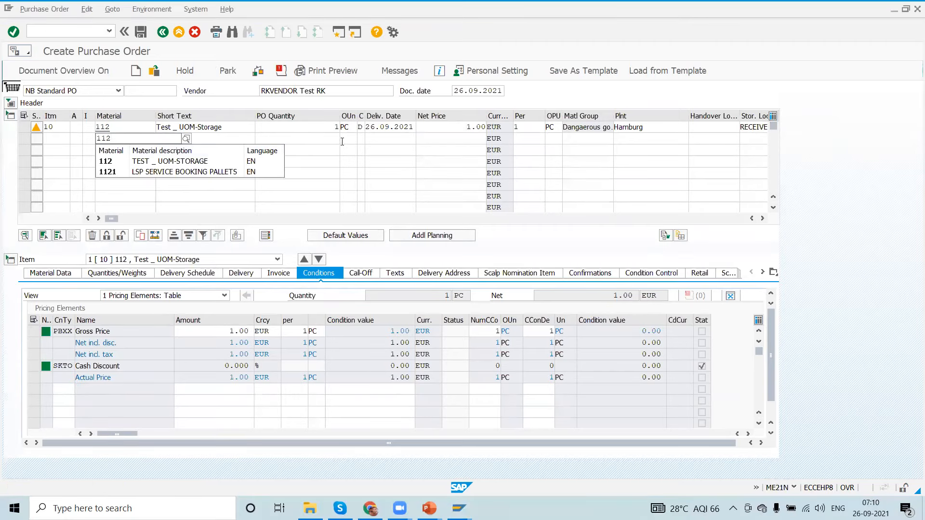
pyautogui.click(326, 135)
pyautogui.write('1')
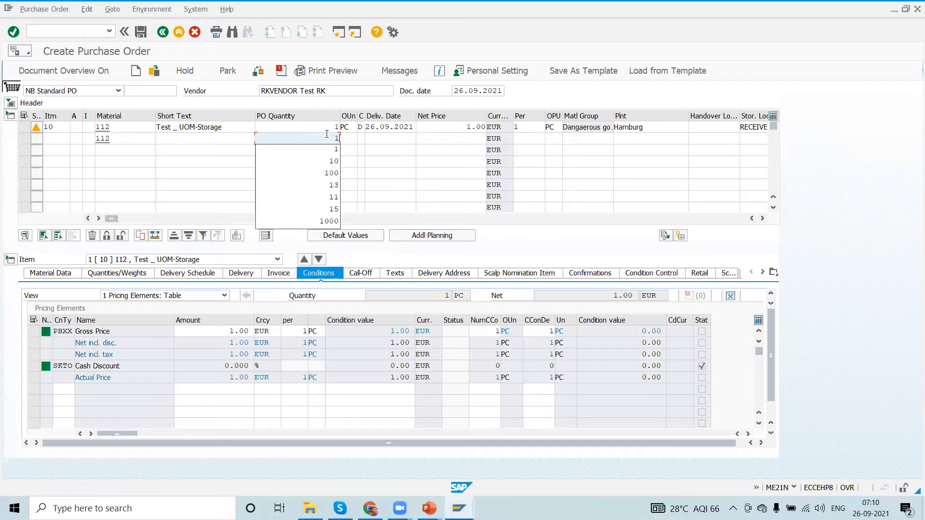
pyautogui.write('00PC')
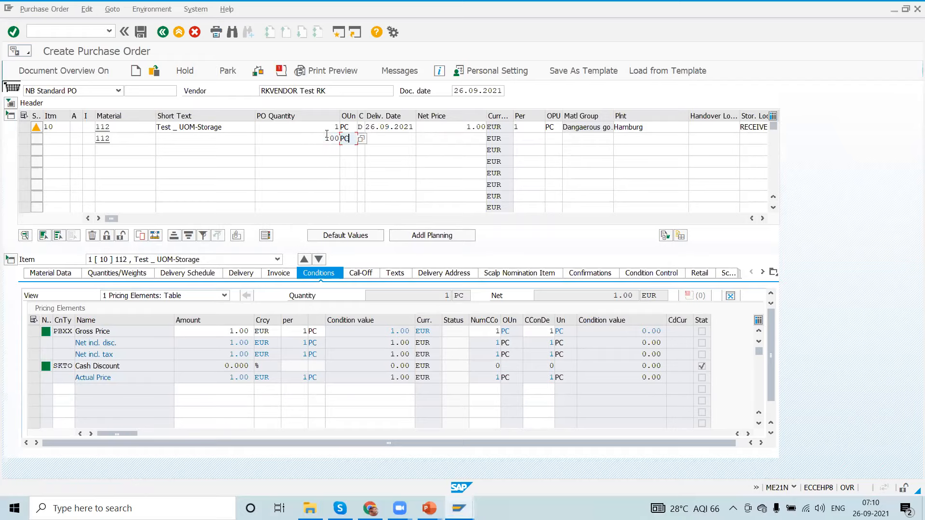
# Set the second item's net price to 1 EUR per 1 PAL.
pyautogui.press('Tab')
pyautogui.press('Tab')
pyautogui.press('Tab')
pyautogui.write('1')
pyautogui.press('Tab')
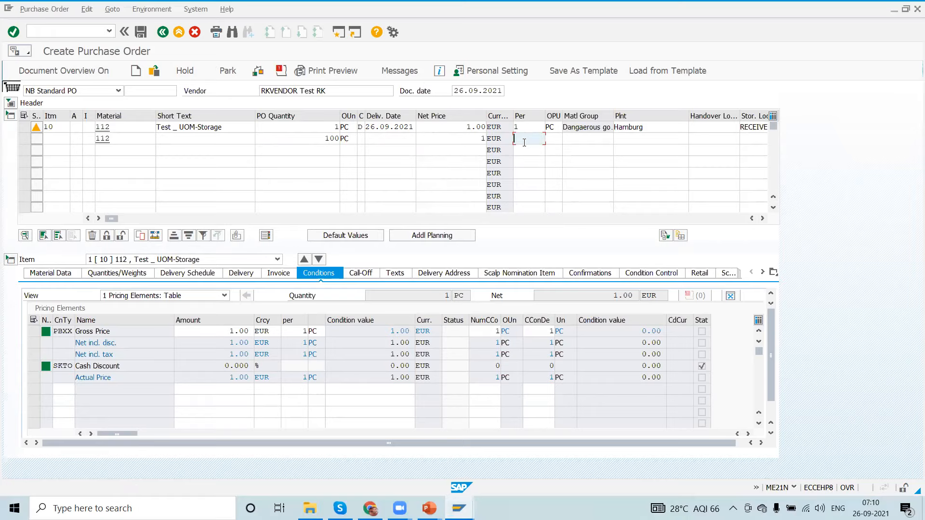
pyautogui.write('1')
pyautogui.press('Tab')
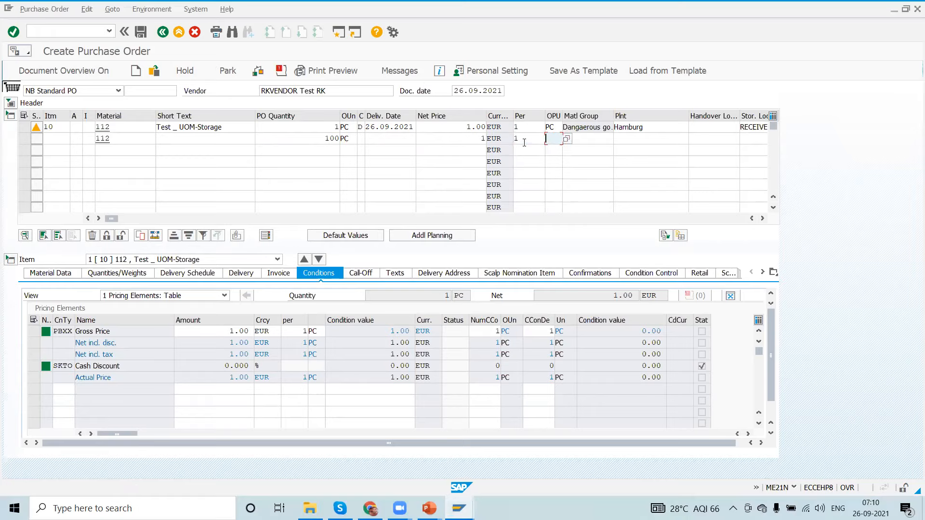
pyautogui.write('PAL')
# Add a third purchase order item for material 112 with a quantity of 1000 PC.
pyautogui.click(142, 150)
pyautogui.write('112')
pyautogui.press('Tab')
pyautogui.press('Tab')
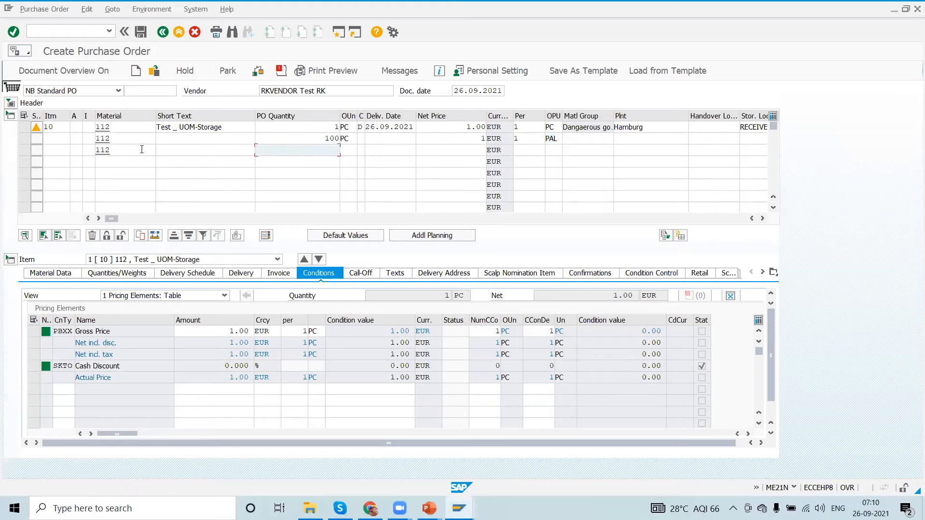
pyautogui.write('1000')
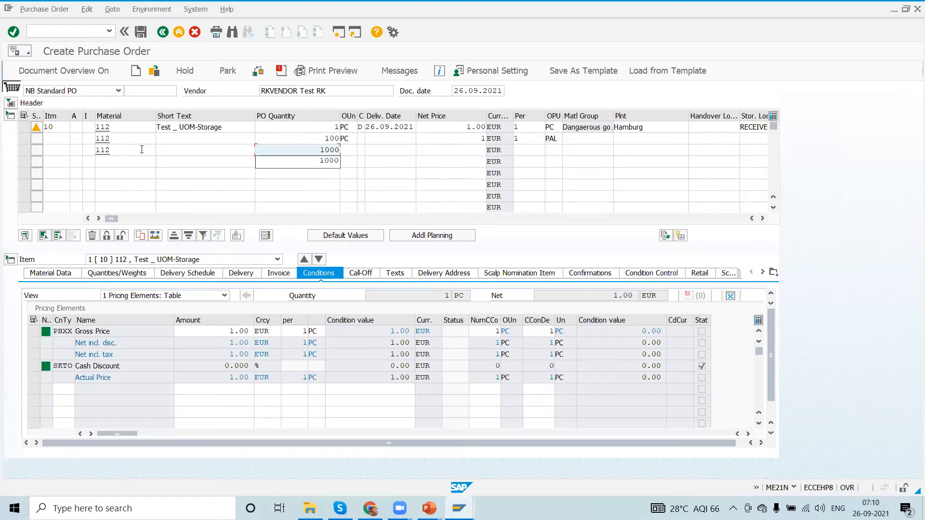
pyautogui.press('Tab')
pyautogui.write('PC')
# Price the third item at 1 EUR per 1 CAR.
pyautogui.press('Tab')
pyautogui.press('Tab')
pyautogui.press('Tab')
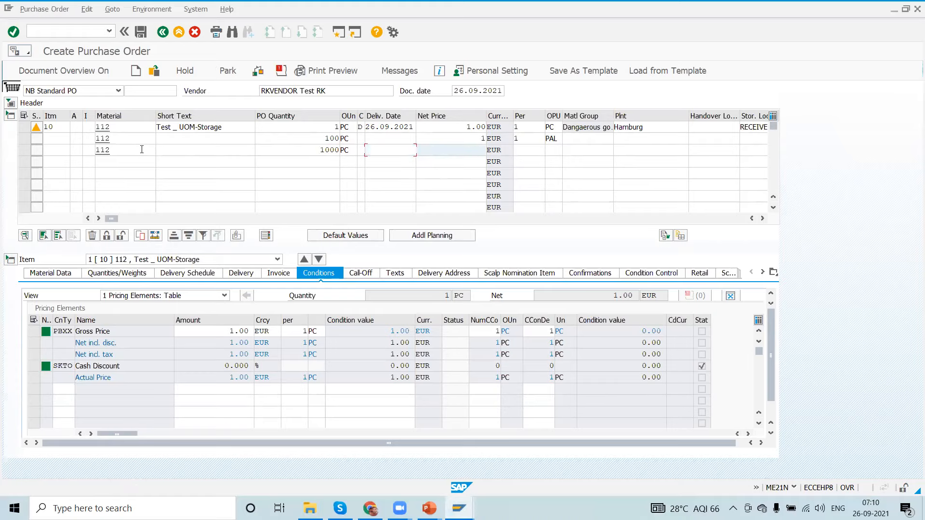
pyautogui.press('Tab')
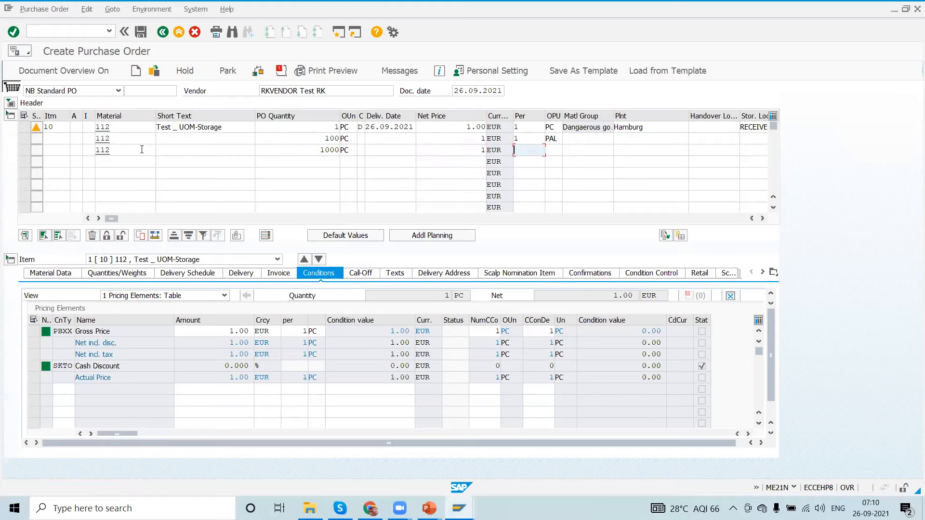
pyautogui.press('Tab')
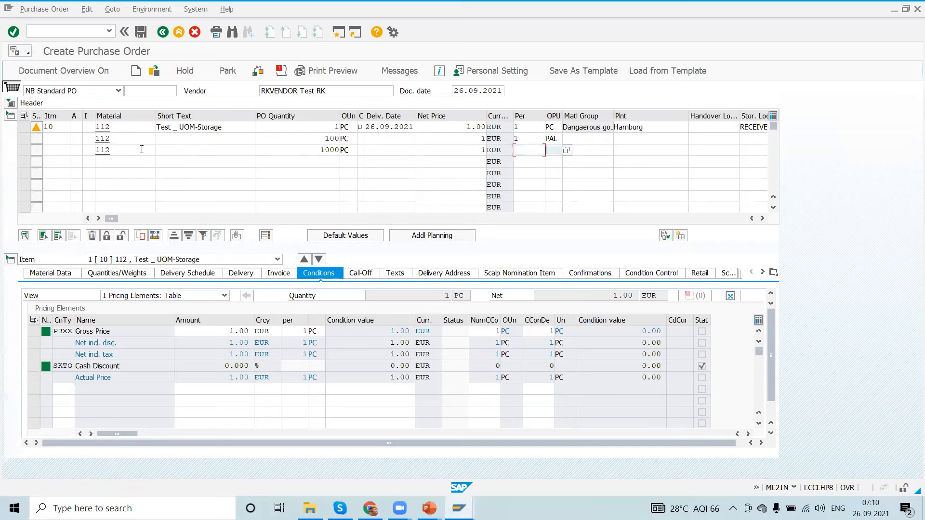
pyautogui.hotkey('shift', 'Tab')
pyautogui.write('1')
pyautogui.press('Tab')
pyautogui.write('CAR')
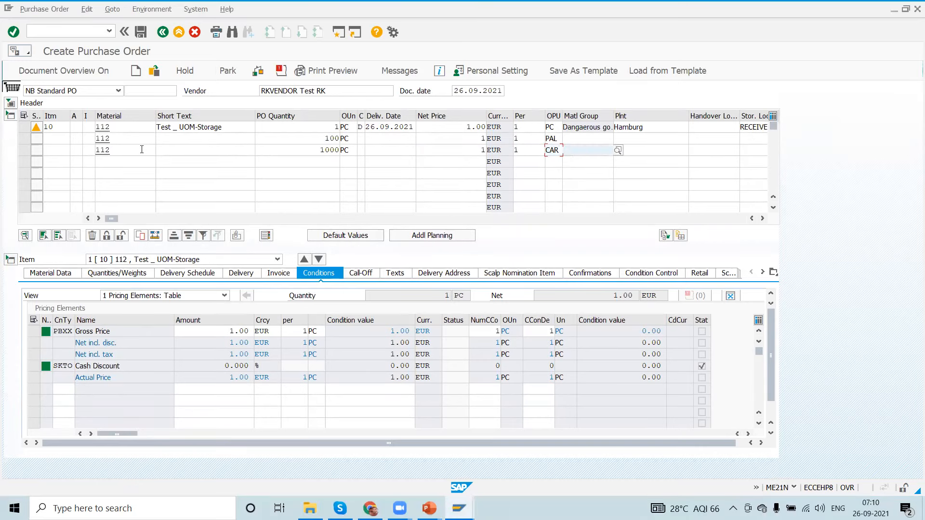
# Assign plant KMPL and storage location ROD to the second and third items, and confirm the entries.
pyautogui.press('Tab')
pyautogui.press('Tab')
pyautogui.write('KMPL')
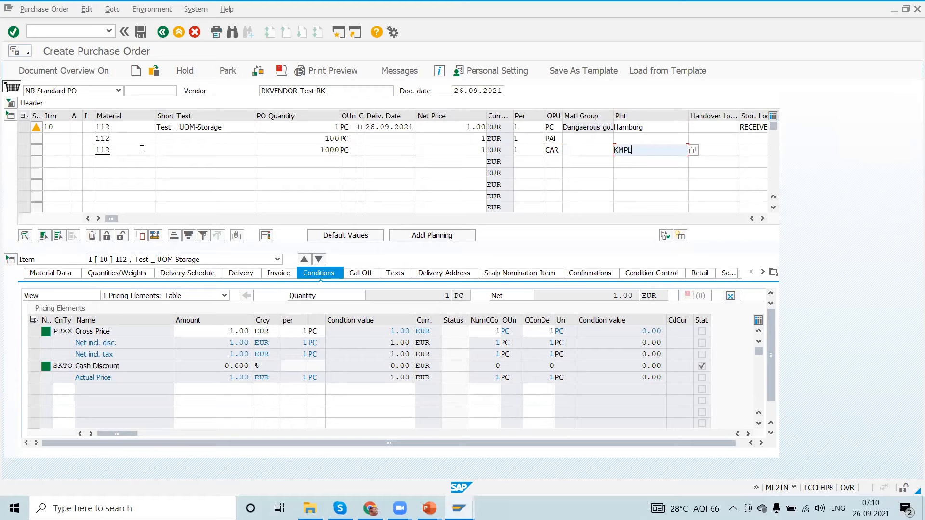
pyautogui.click(648, 138)
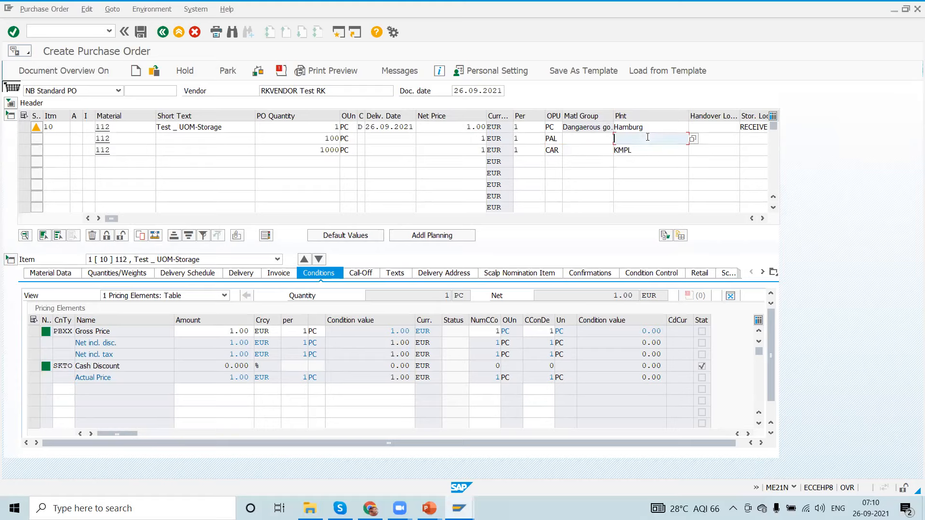
pyautogui.write('KMPL')
pyautogui.click(758, 140)
pyautogui.write('ROD')
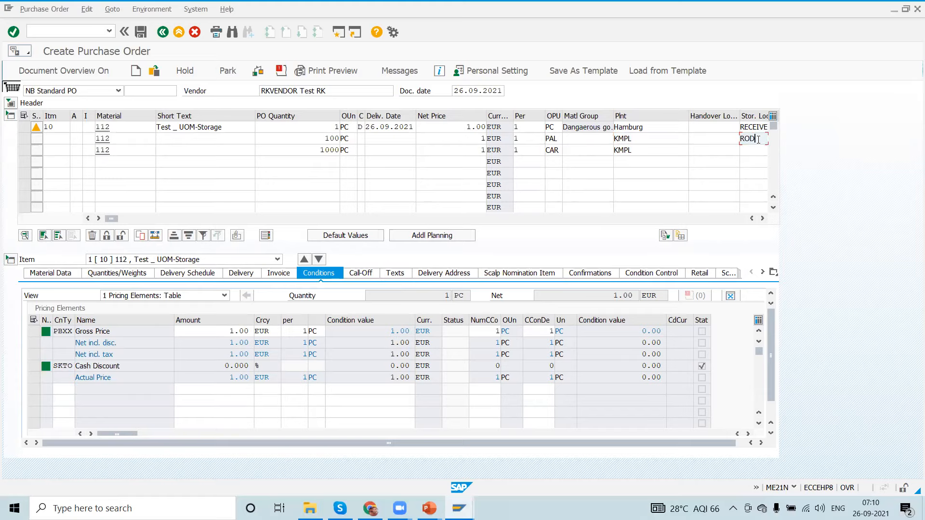
pyautogui.click(750, 149)
pyautogui.write('ROD')
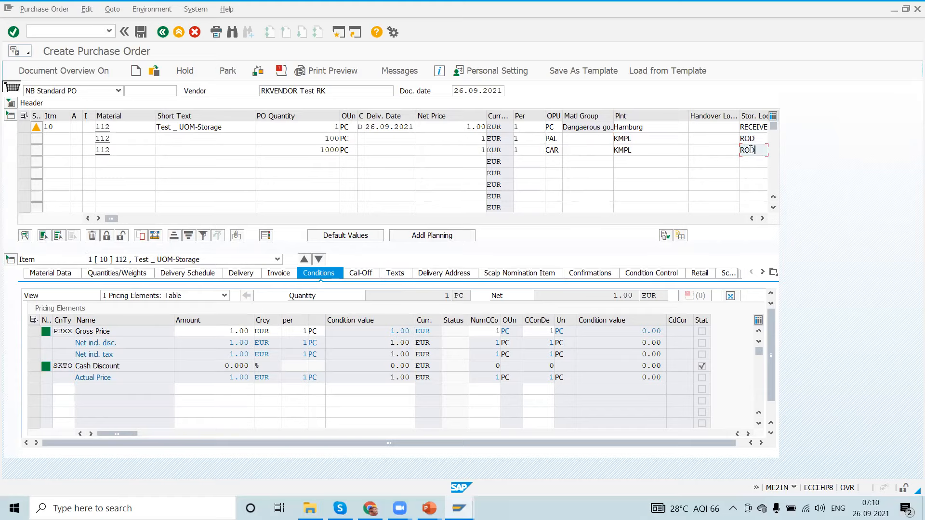
pyautogui.press('Return')
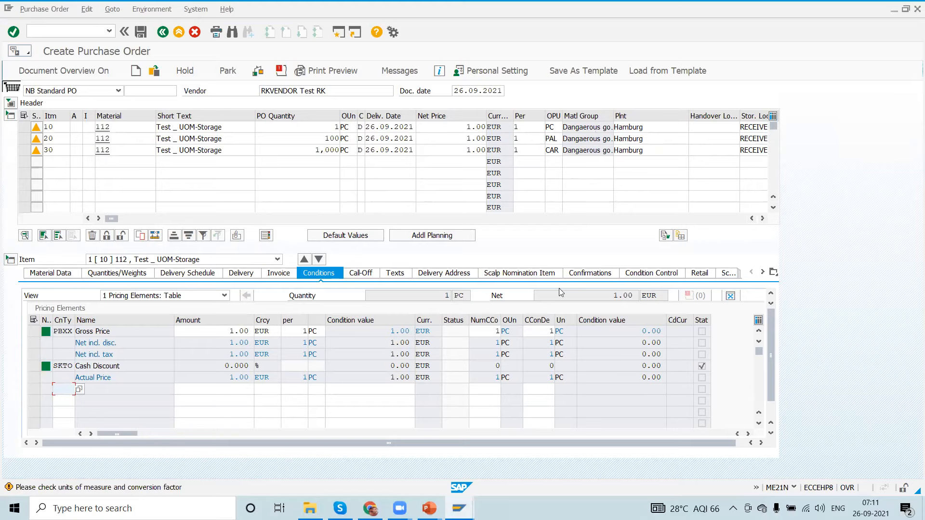
# Set the confirmation control of items 10, 20 and 30 to IWMS Inbound Delivery WMS.
pyautogui.click(591, 273)
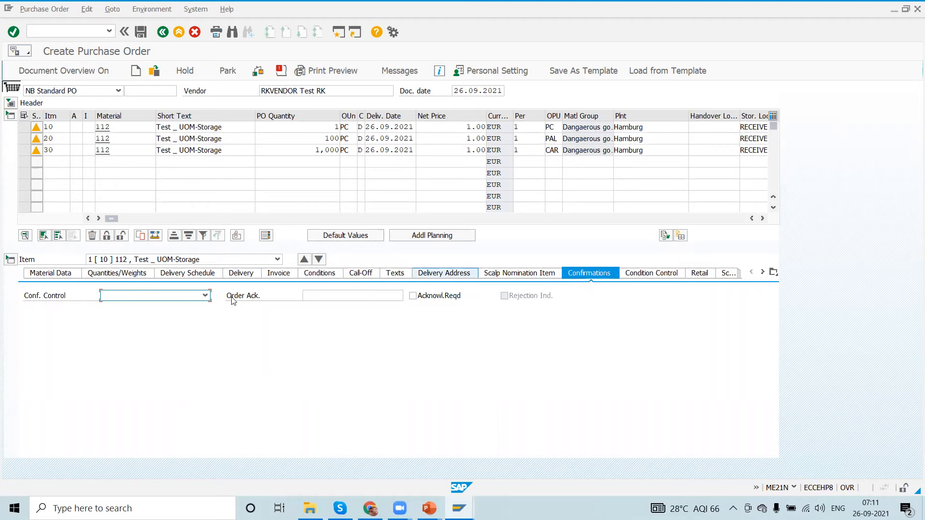
pyautogui.click(205, 296)
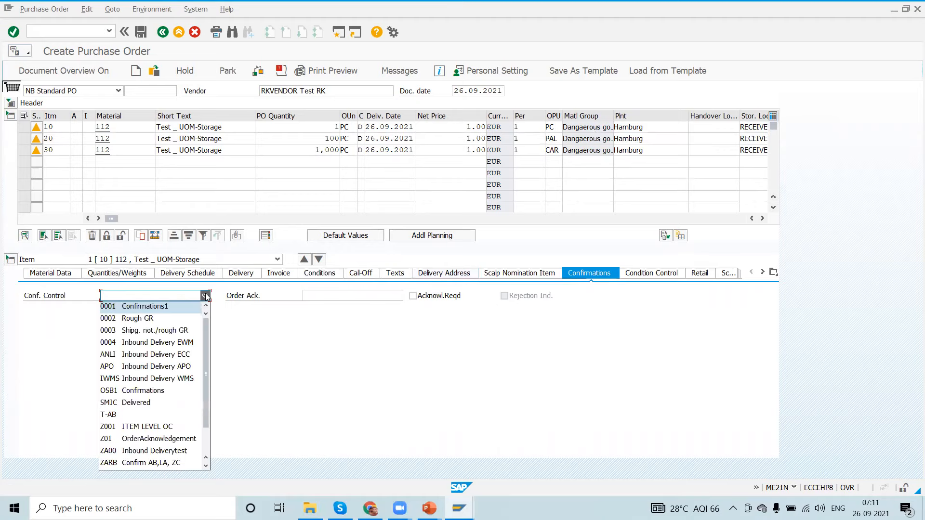
pyautogui.click(135, 383)
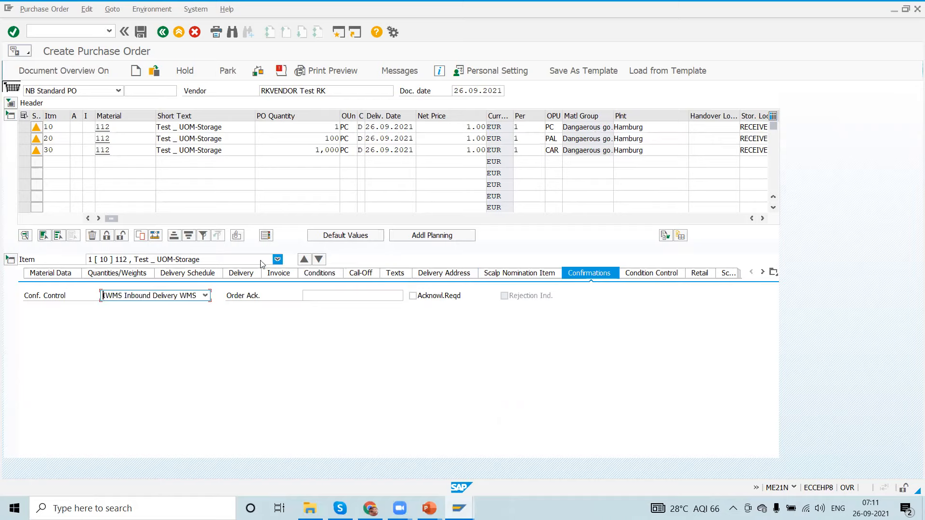
pyautogui.click(319, 259)
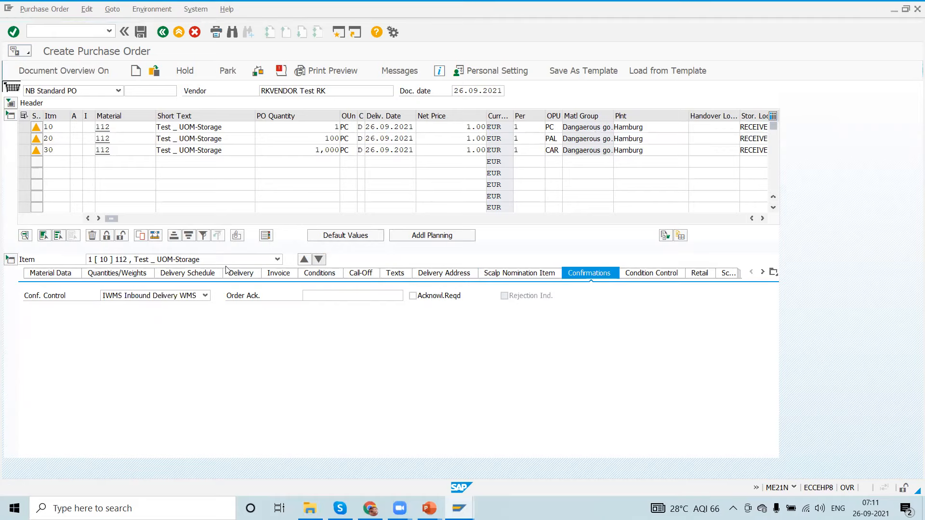
pyautogui.click(172, 298)
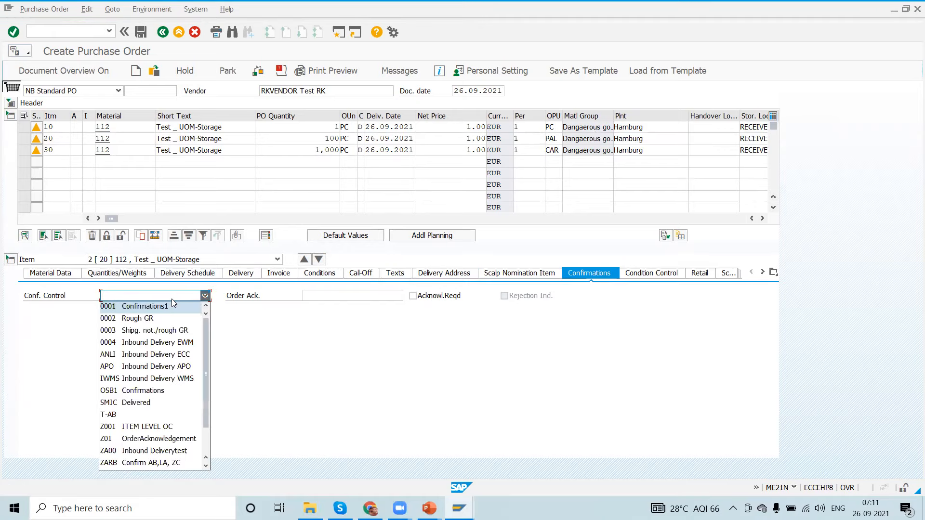
pyautogui.click(149, 378)
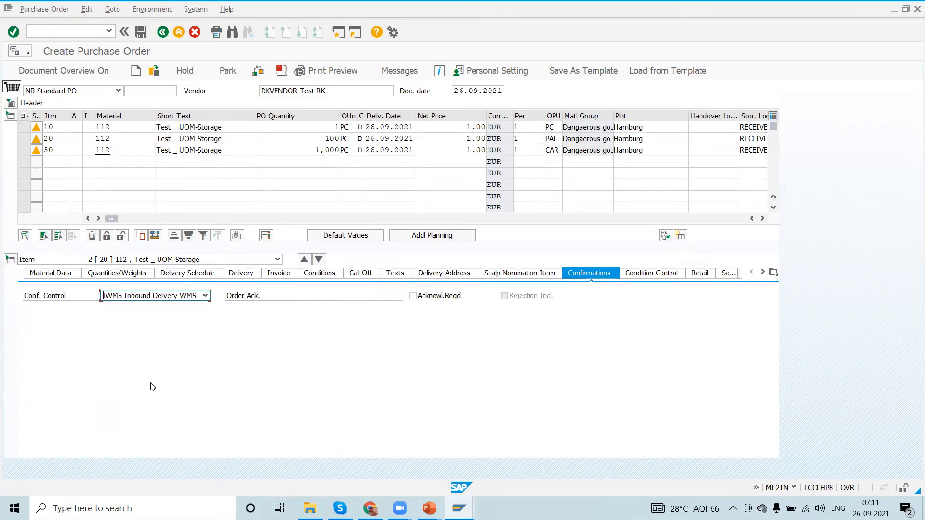
pyautogui.click(319, 259)
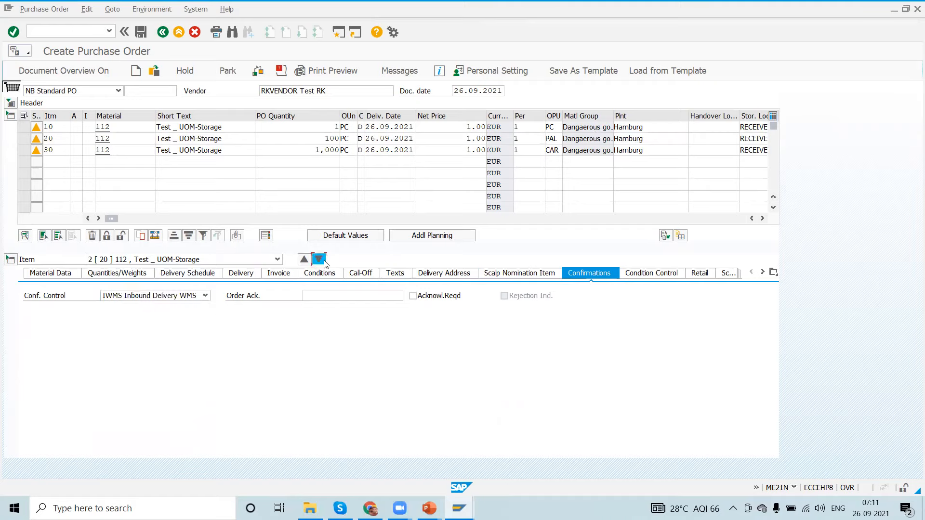
pyautogui.click(192, 297)
pyautogui.click(139, 379)
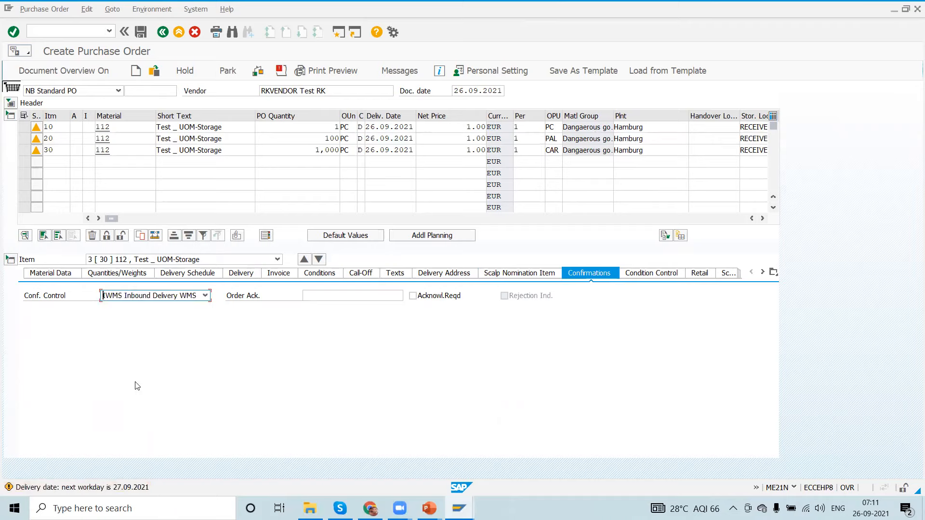
pyautogui.press('Return')
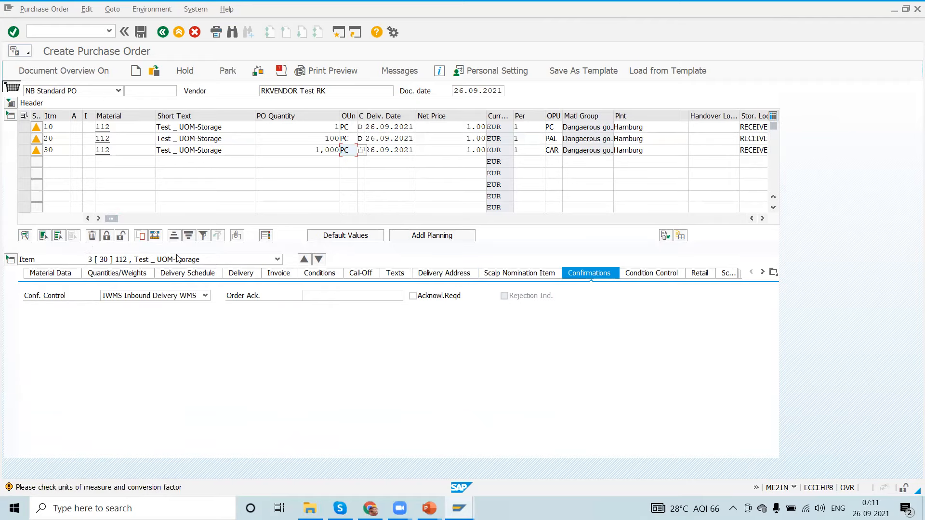
# Check the confirmation control of items 20 and 10, and save the purchase order.
pyautogui.click(304, 260)
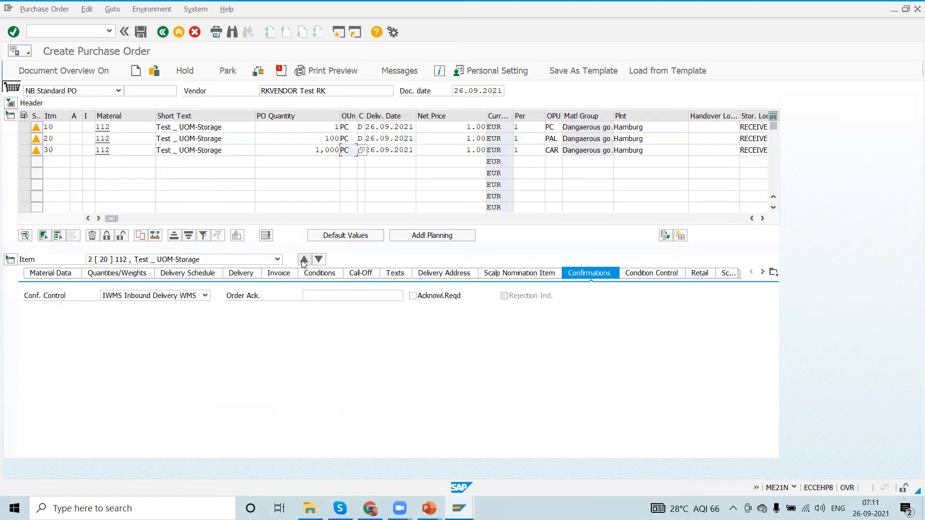
pyautogui.click(304, 260)
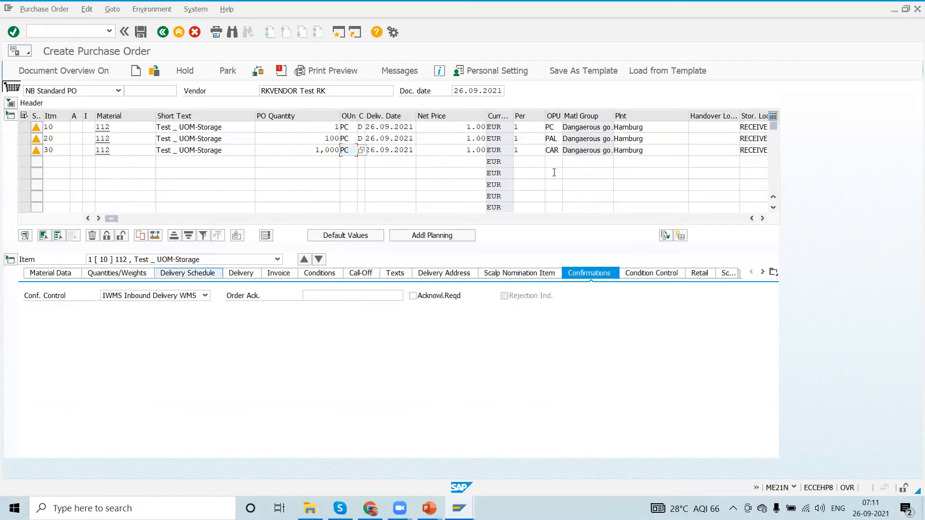
pyautogui.click(141, 33)
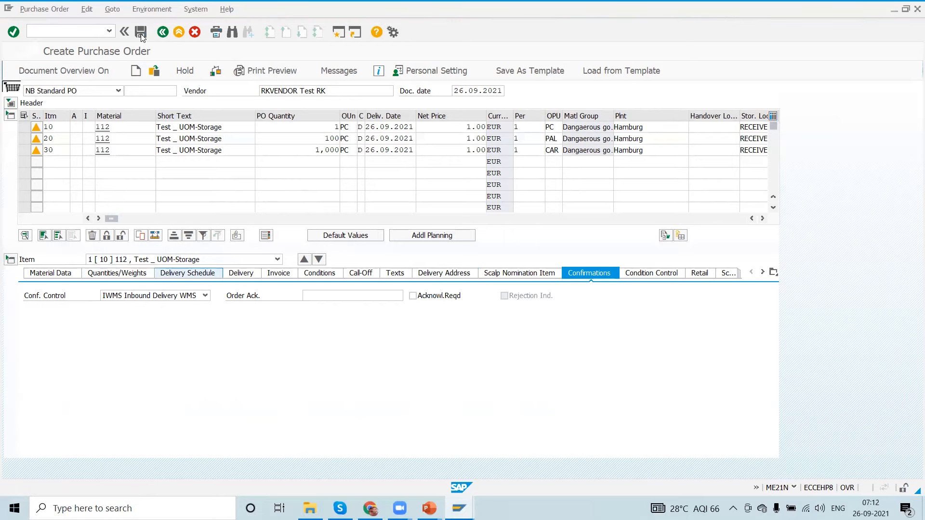
# Open the newly saved purchase order and select its document number.
pyautogui.click(153, 73)
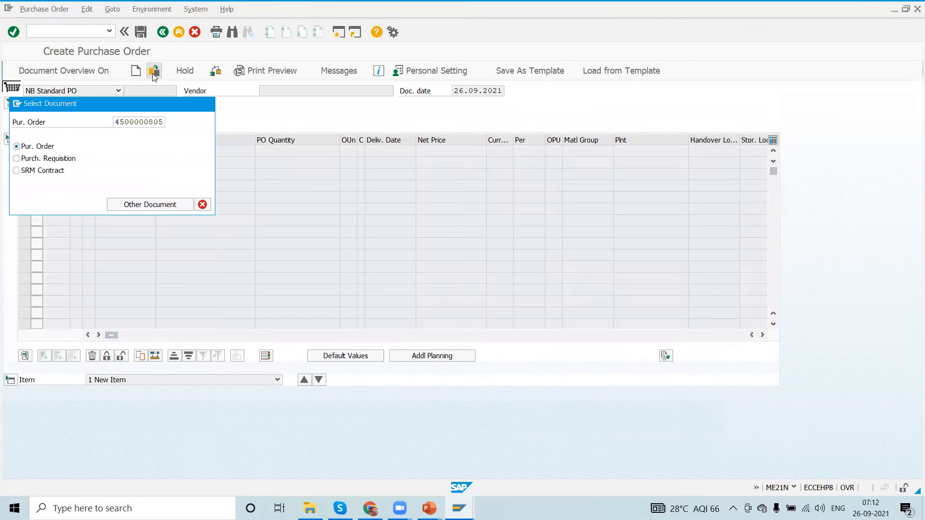
pyautogui.press('Return')
pyautogui.doubleClick(128, 89)
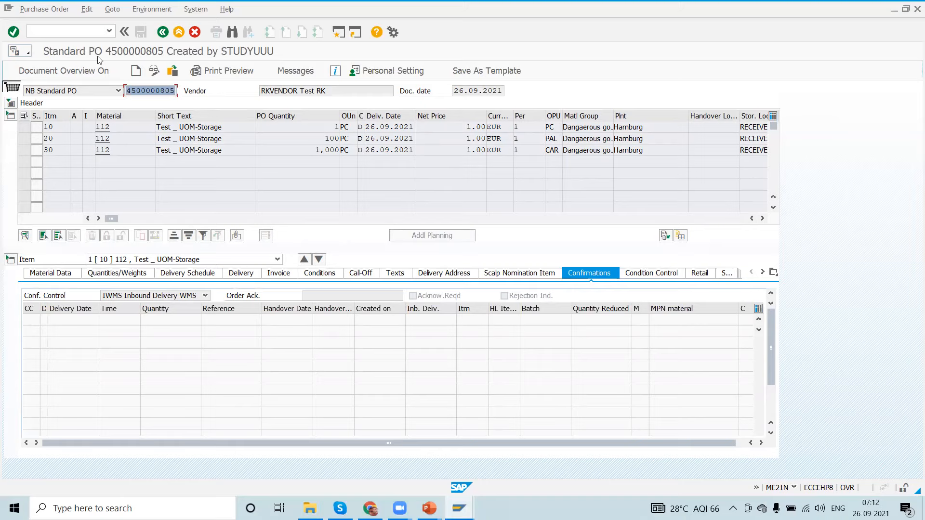
# Open transaction VL31N in a new session to create an inbound delivery.
pyautogui.click(51, 30)
pyautogui.write('/')
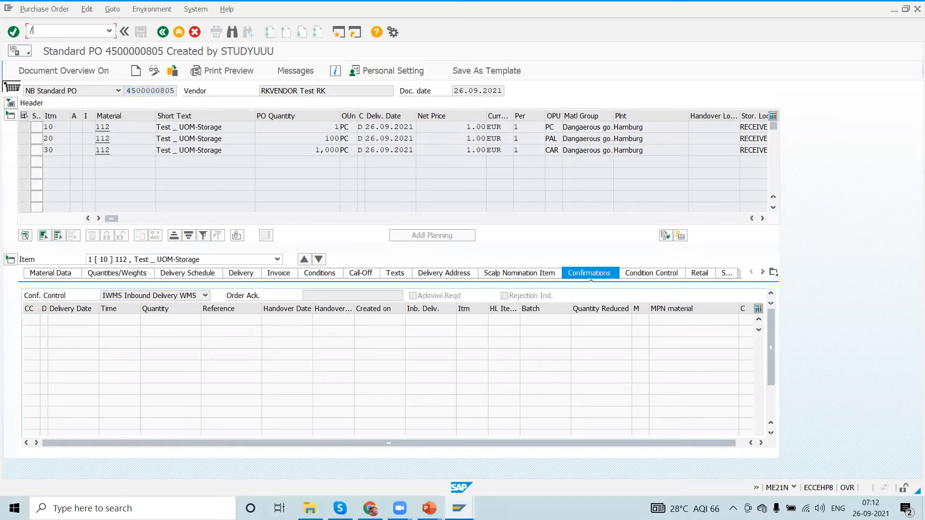
pyautogui.write('vl31n')
pyautogui.press('Return')
pyautogui.write('/ov')
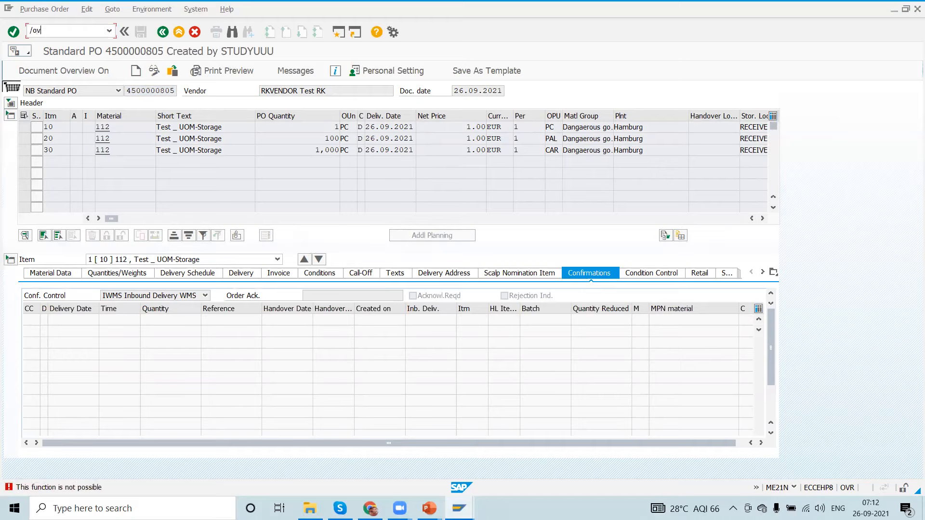
pyautogui.write('l31n')
pyautogui.press('Return')
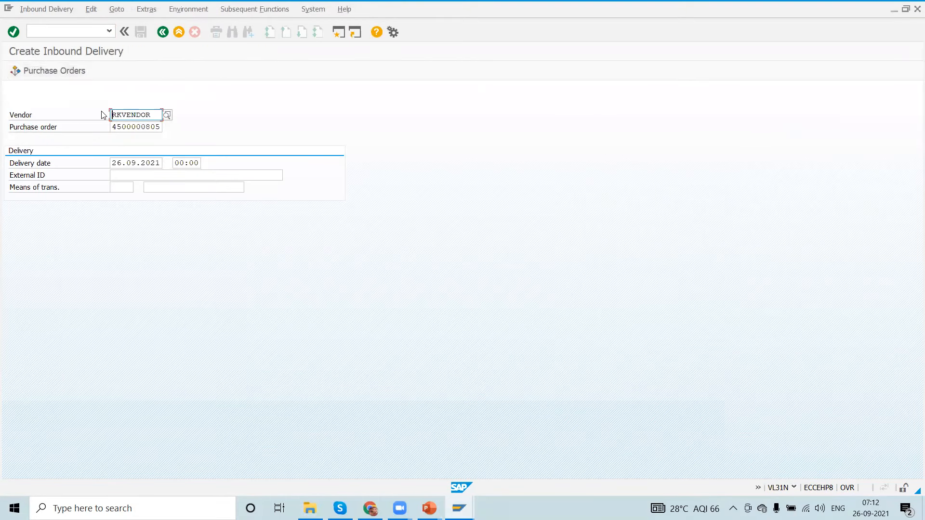
# Set the delivery's external ID to the purchase order number followed by -UOM, and continue to the item overview.
pyautogui.press('Tab')
pyautogui.hotkey('ctrl', 'c')
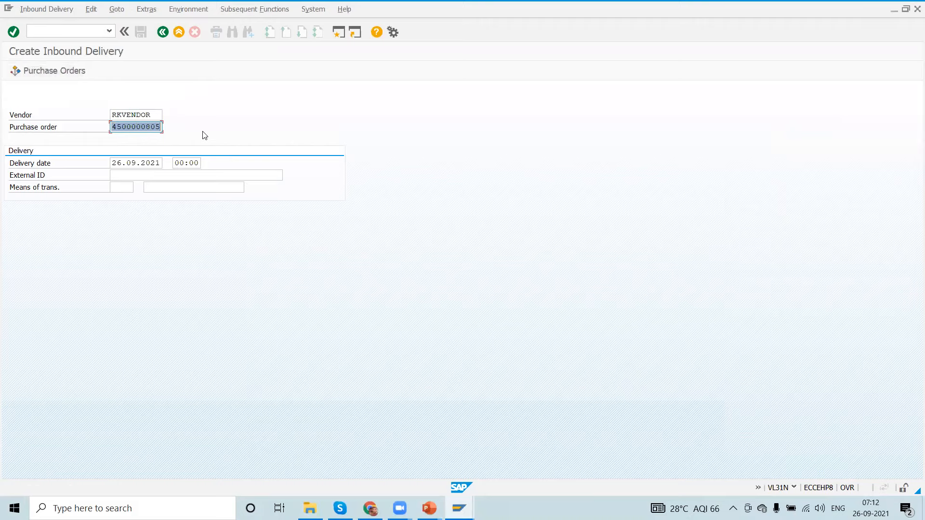
pyautogui.click(128, 175)
pyautogui.hotkey('ctrl', 'v')
pyautogui.write('-UOM')
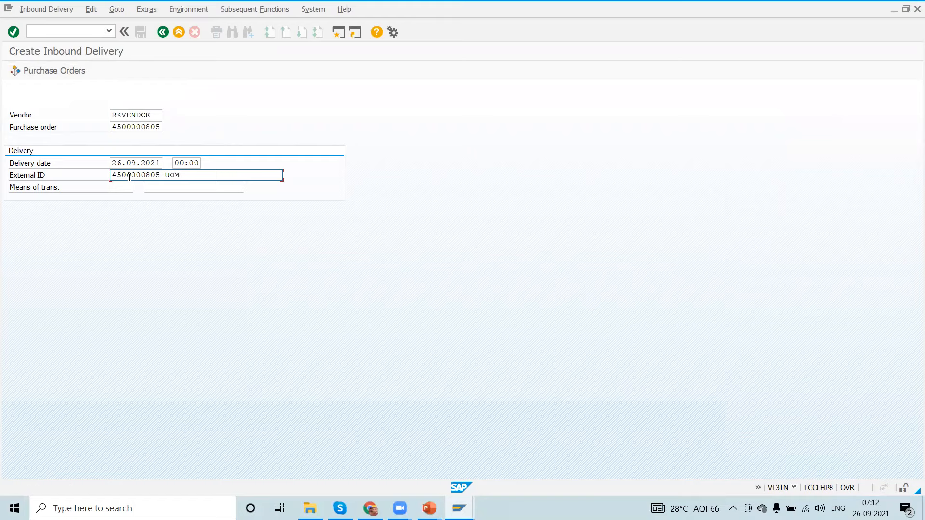
pyautogui.press('Return')
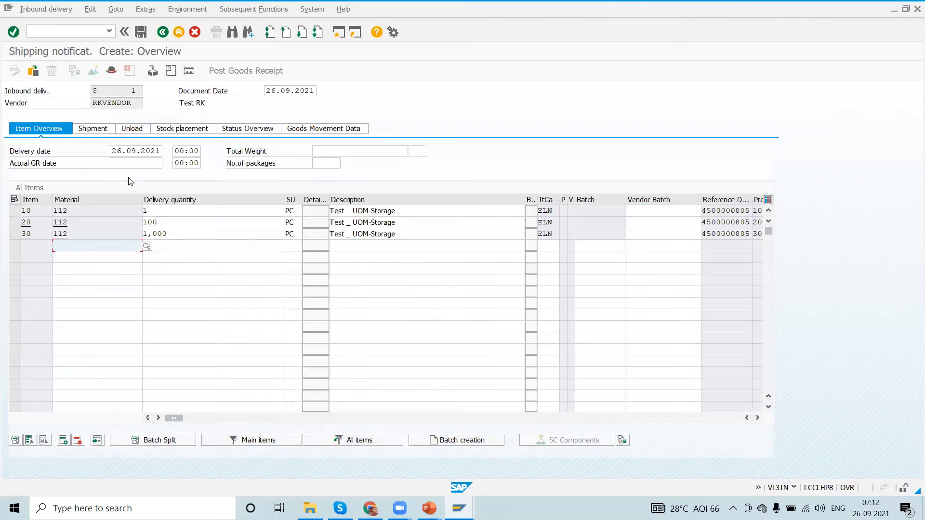
# Change delivery item 20 to a quantity of 1 PAL.
pyautogui.click(162, 222)
pyautogui.doubleClick(161, 222)
pyautogui.write('1')
pyautogui.press('Return')
pyautogui.write('PAL')
# Change delivery item 30 to a quantity of 1 CAR.
pyautogui.doubleClick(183, 237)
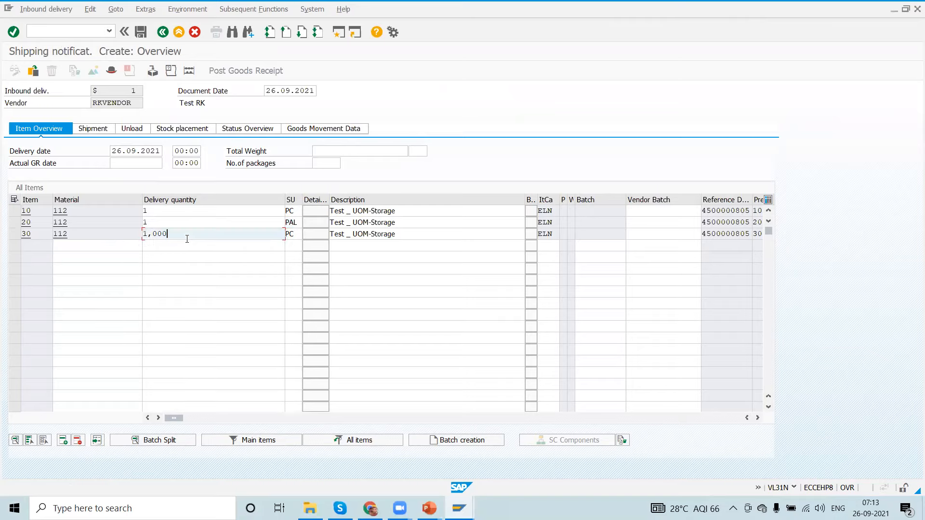
pyautogui.write('1')
pyautogui.press('Return')
pyautogui.write('CAR')
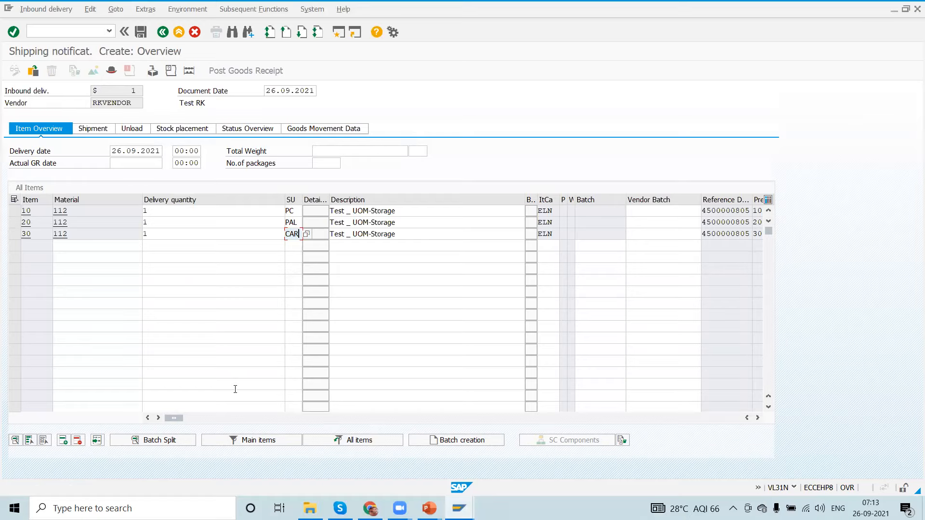
# Save the inbound delivery with one PC, one PAL and one CAR of material 112.
pyautogui.click(155, 210)
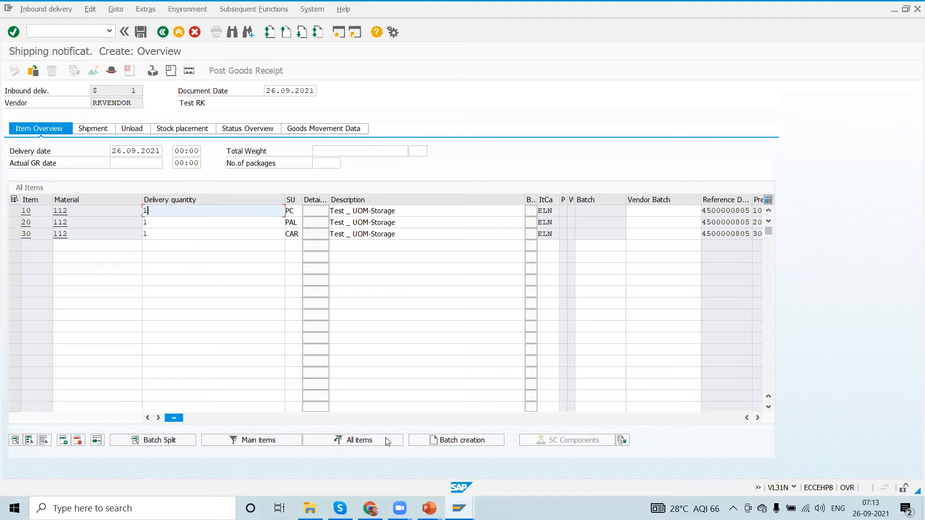
pyautogui.moveTo(405, 418); pyautogui.dragTo(127, 421)
pyautogui.click(141, 32)
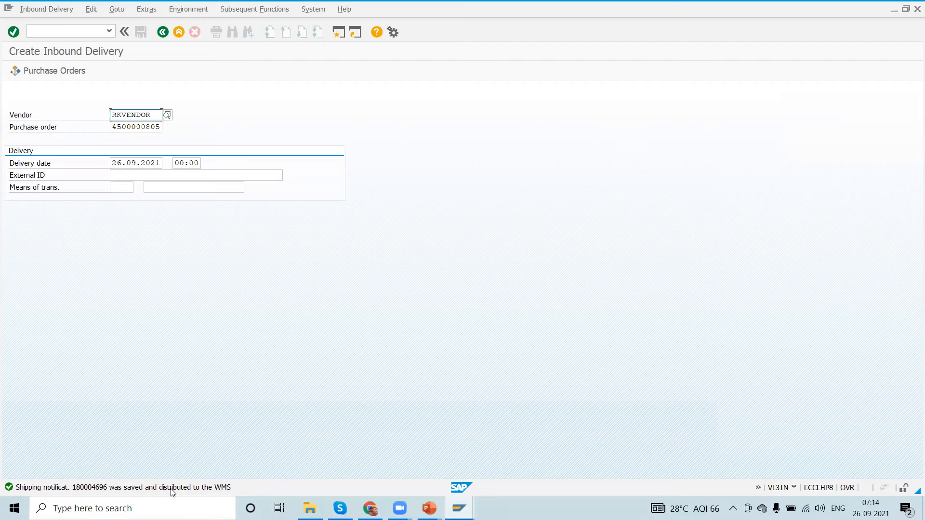
# Display the MMBE stock overview for material 112 in plant KMPL and select the ROD storage location.
pyautogui.click(48, 29)
pyautogui.write('/nmmbe')
pyautogui.press('Return')
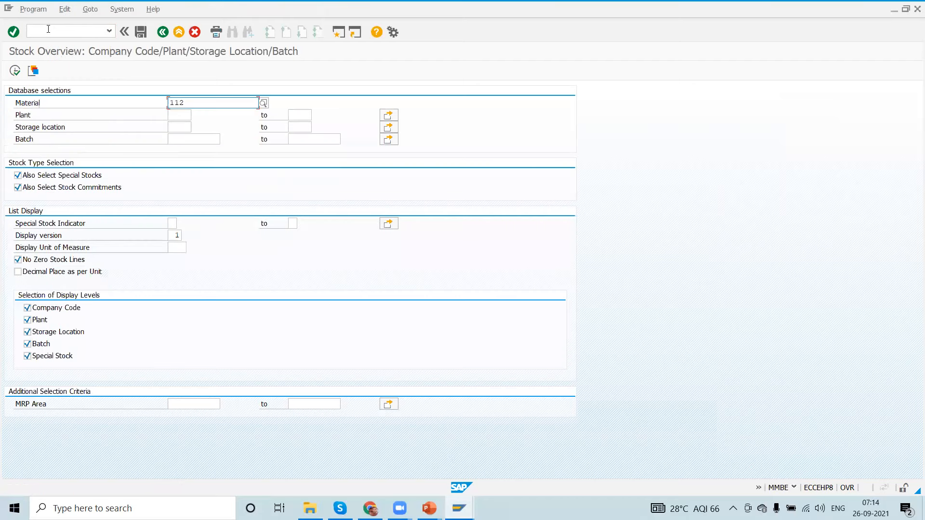
pyautogui.click(174, 115)
pyautogui.write('KMPL')
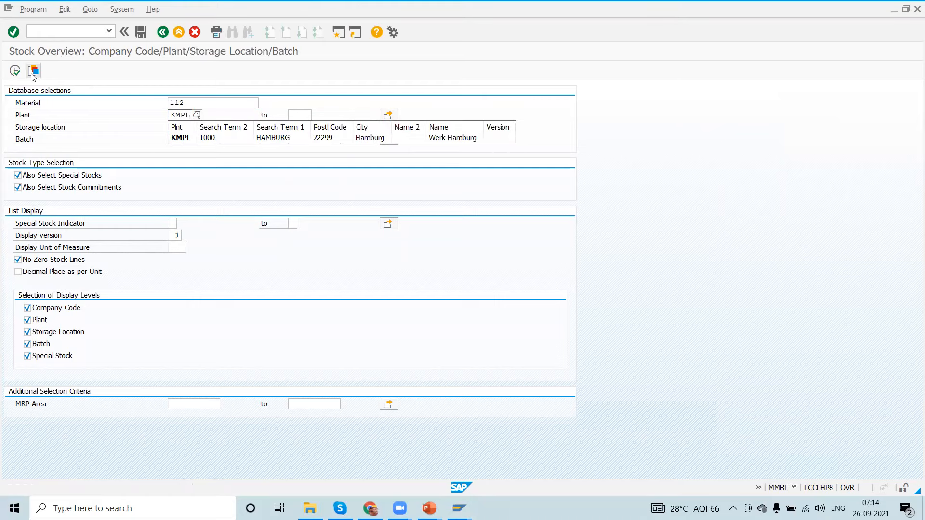
pyautogui.click(15, 71)
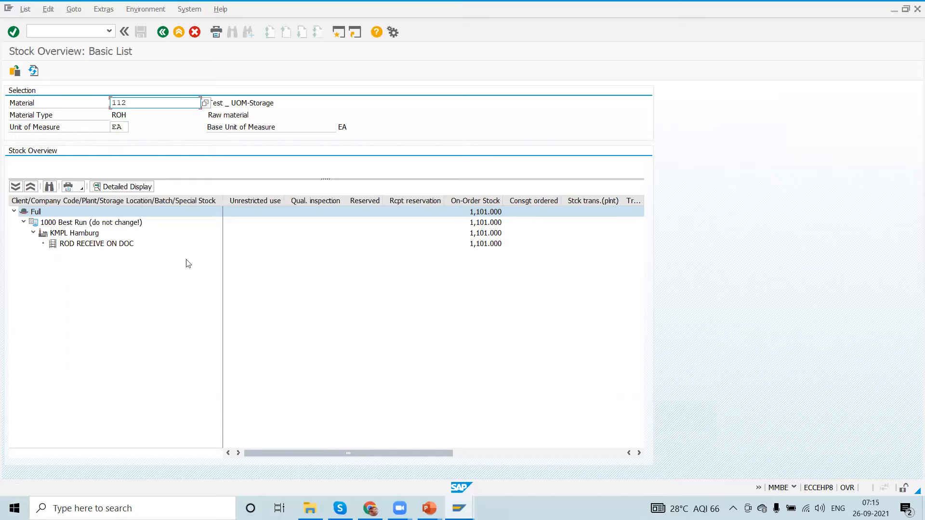
pyautogui.click(88, 245)
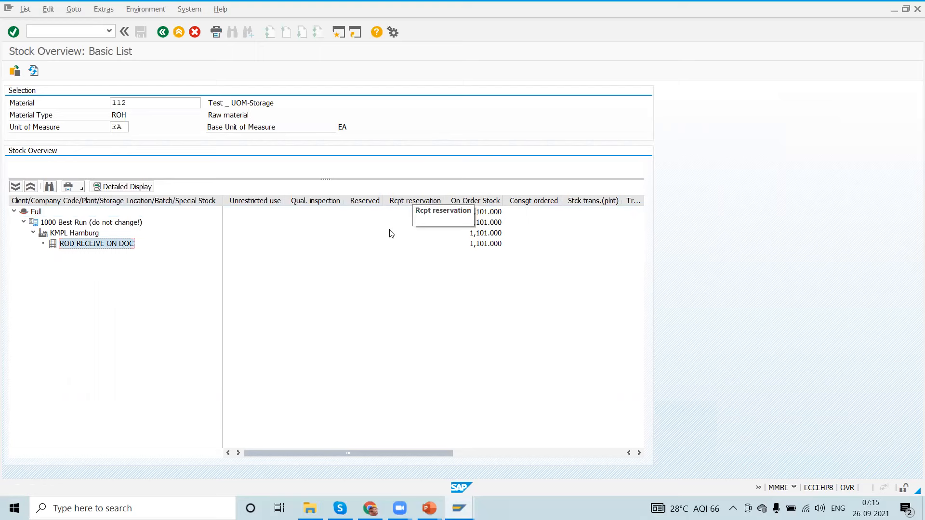
# Switch to the EWM session and open transaction /SCWM/IDN.
pyautogui.hotkey('alt', 'Tab')
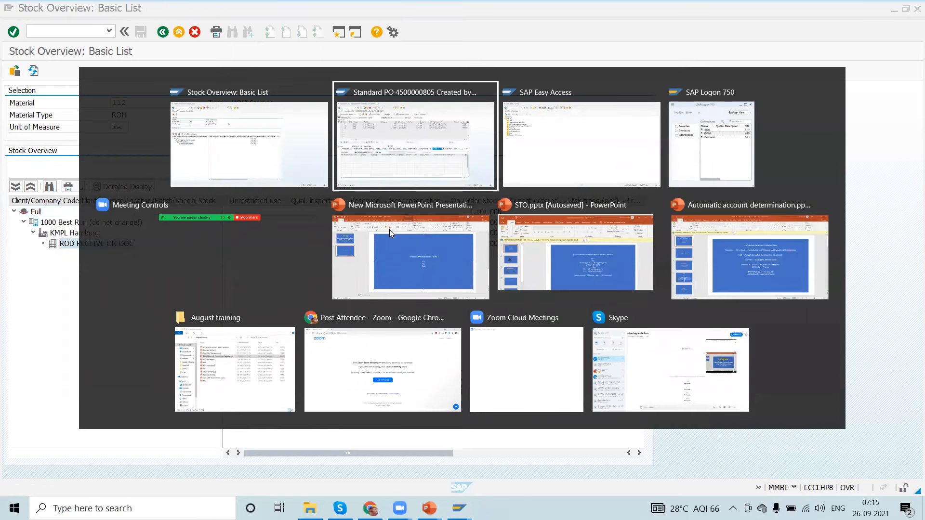
pyautogui.hotkey('alt', 'Tab')
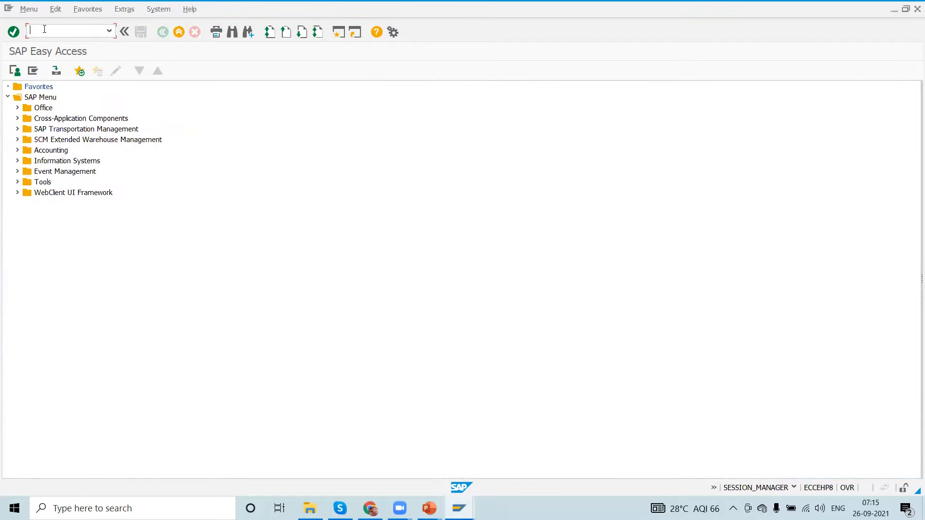
pyautogui.write('/n/scwm/idn')
pyautogui.press('Return')
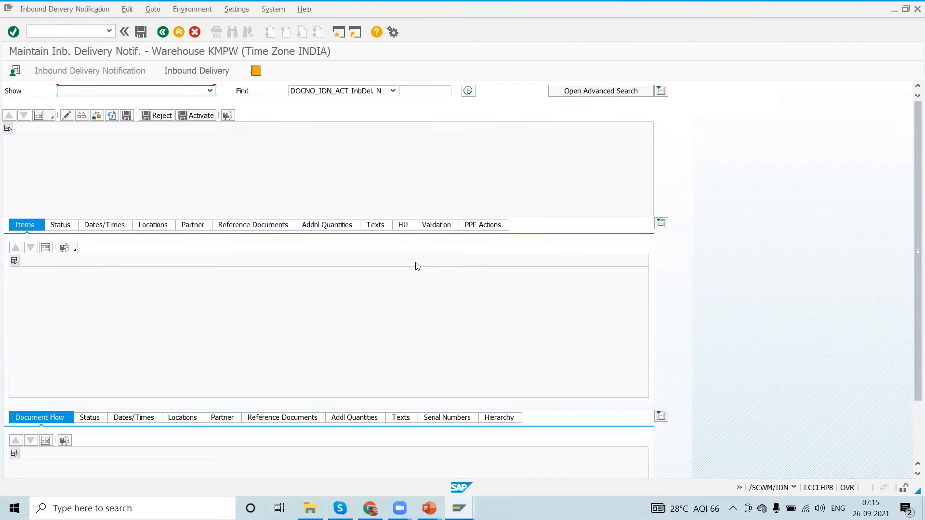
# Find the inbound delivery notification by the copied purchase order number and open its inbound delivery.
pyautogui.click(393, 90)
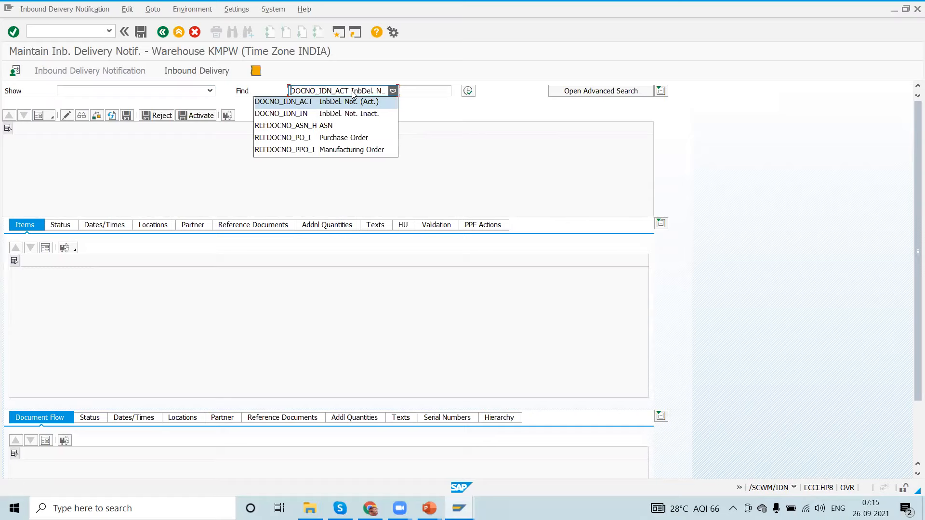
pyautogui.click(310, 138)
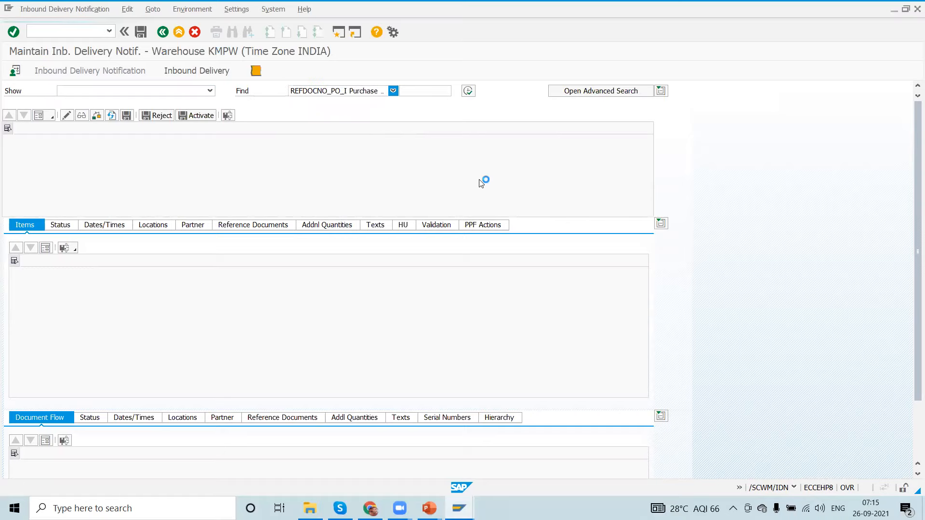
pyautogui.hotkey('alt', 'Tab')
pyautogui.hotkey('alt', 'Tab')
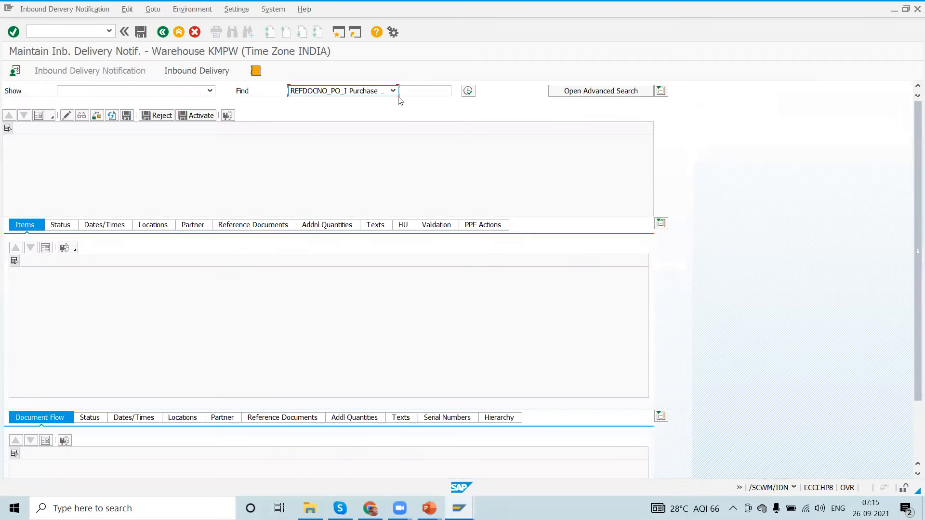
pyautogui.click(417, 96)
pyautogui.hotkey('ctrl', 'v')
pyautogui.click(467, 90)
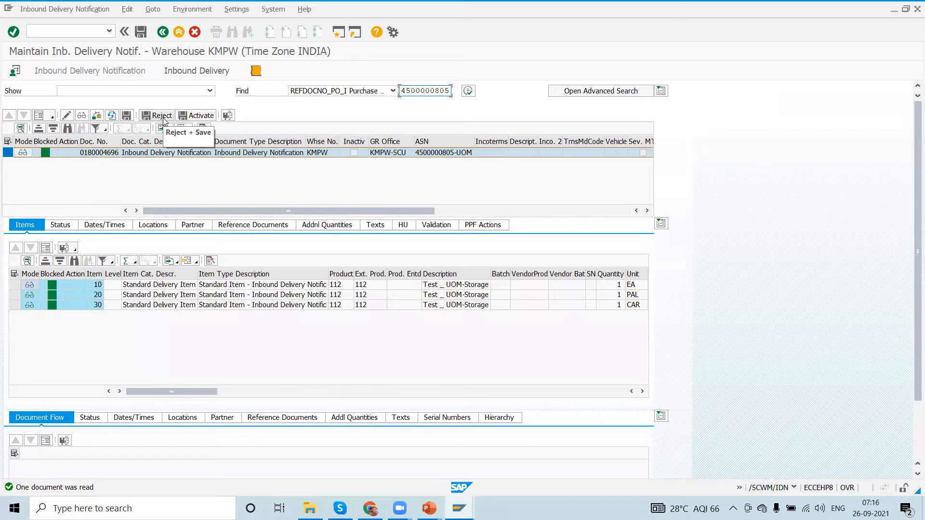
pyautogui.click(186, 71)
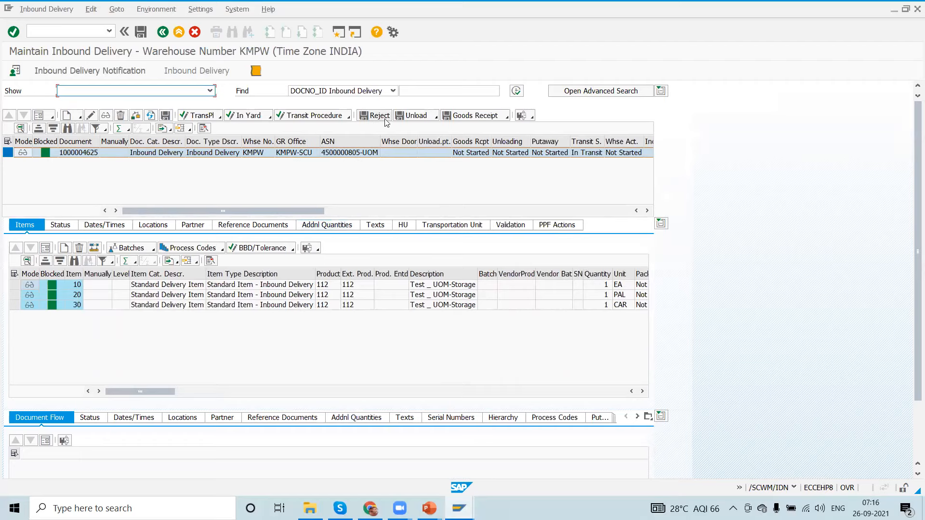
# Post the goods receipt for the inbound delivery.
pyautogui.click(479, 115)
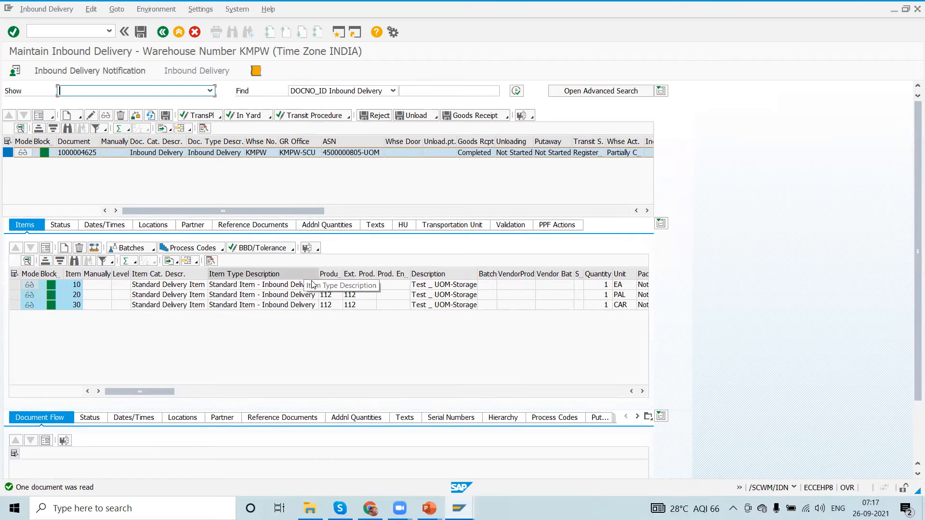
pyautogui.click(330, 285)
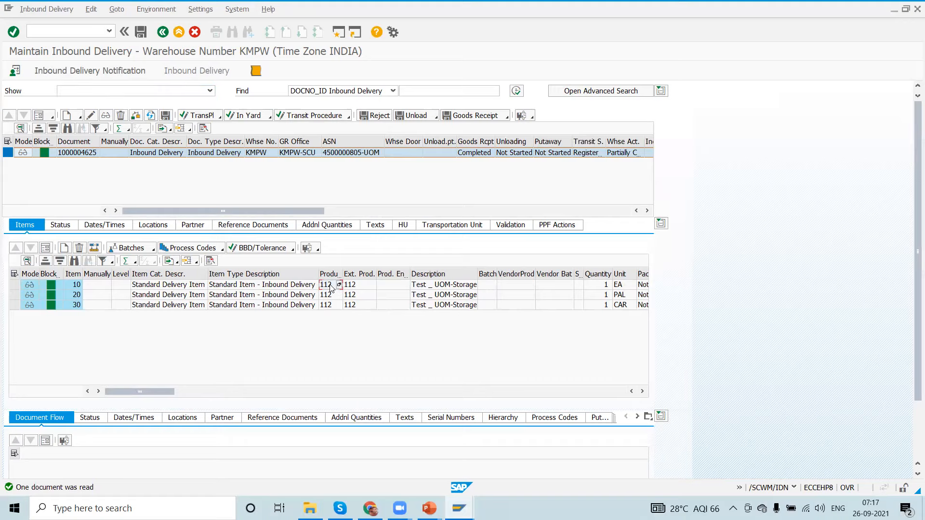
# Open the warehouse monitor /SCWM/MON in a new session for warehouse KMPW with monitor SAP.
pyautogui.click(40, 32)
pyautogui.write('/o/scwm/mon')
pyautogui.press('Return')
pyautogui.click(267, 230)
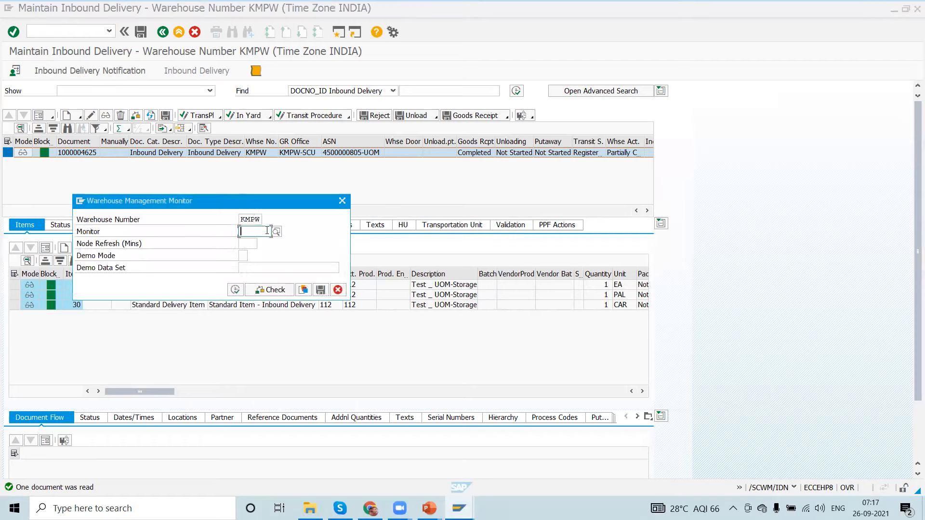
pyautogui.write('SAP')
pyautogui.click(235, 290)
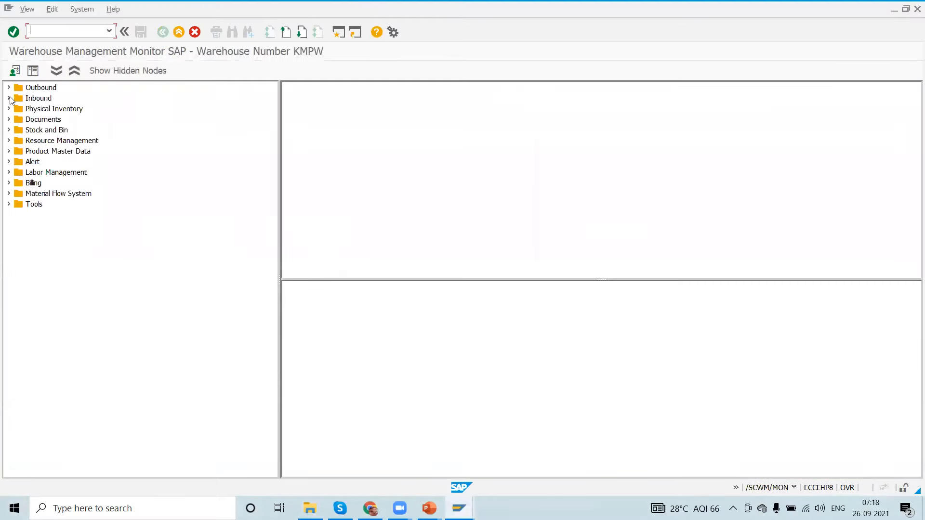
# Display the monitor's stock overview for product 112 and widen the results area to examine its quantities and units.
pyautogui.click(9, 130)
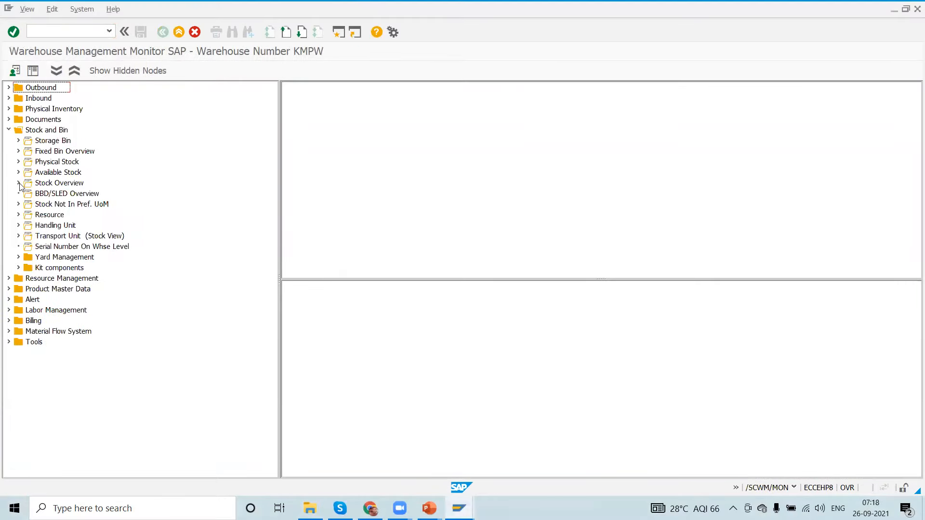
pyautogui.click(18, 183)
pyautogui.doubleClick(59, 183)
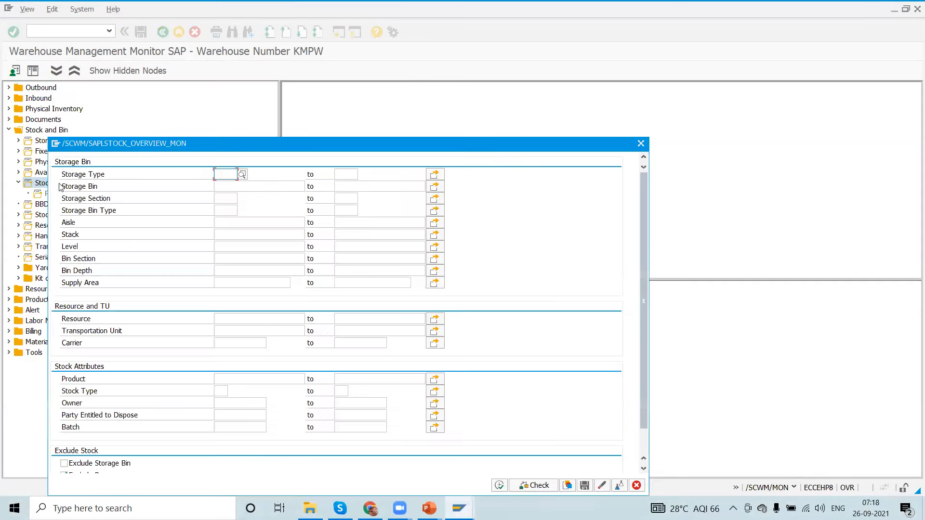
pyautogui.click(233, 381)
pyautogui.write('112')
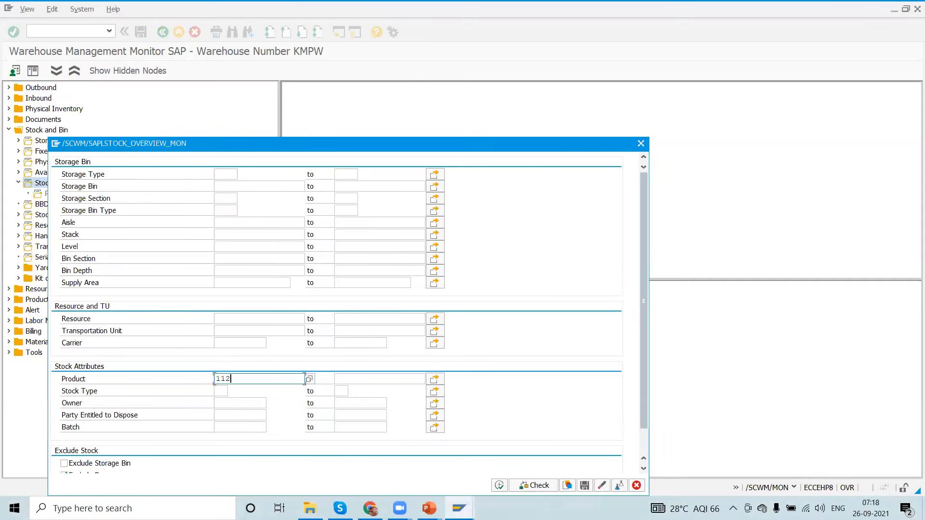
pyautogui.click(499, 485)
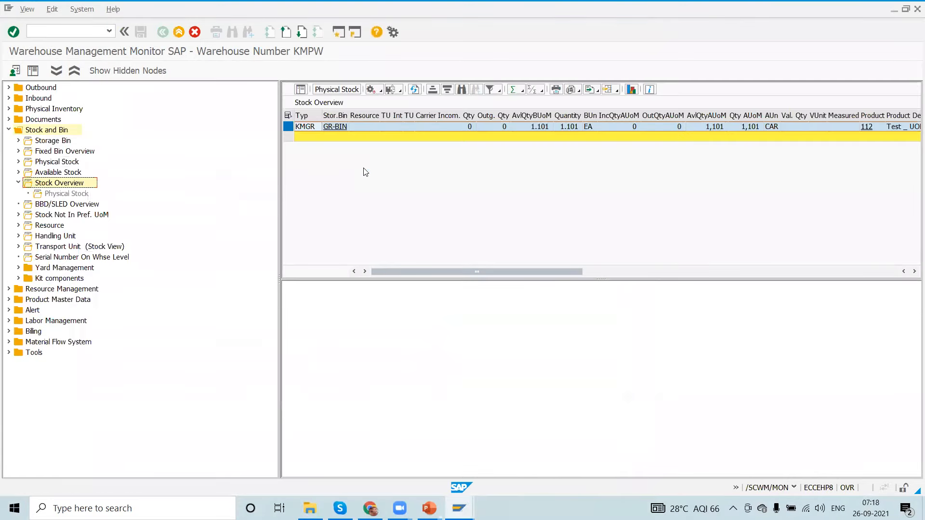
pyautogui.moveTo(281, 177); pyautogui.dragTo(208, 193)
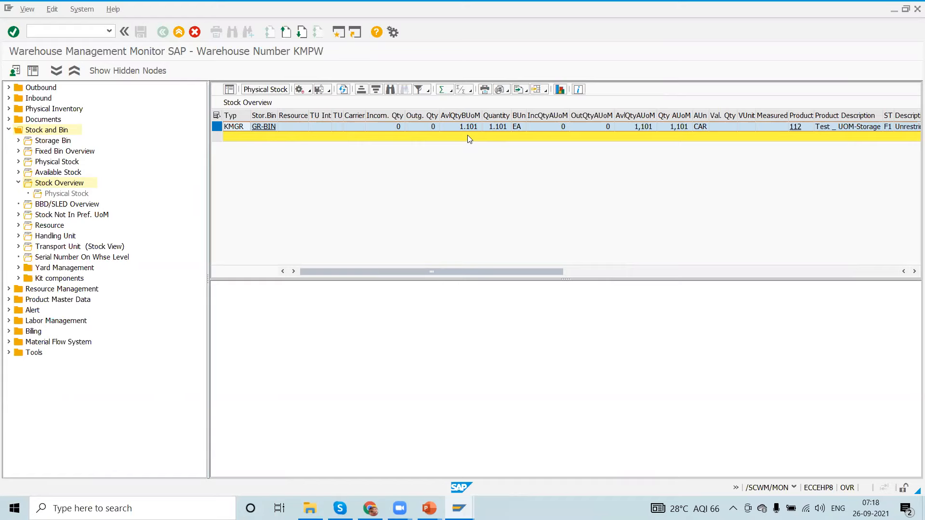
# Return to the inbound delivery and open its follow-on warehouse task creation for putaway.
pyautogui.hotkey('alt', 'Tab')
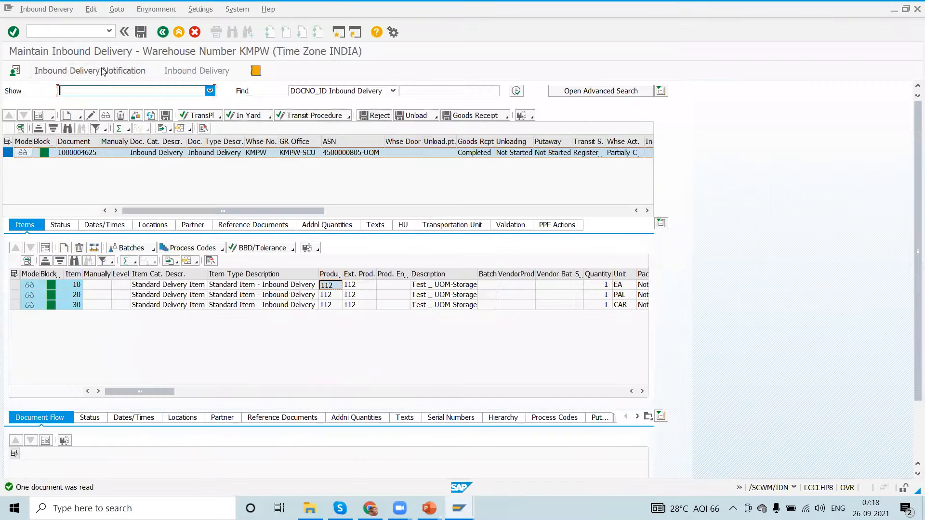
pyautogui.click(48, 12)
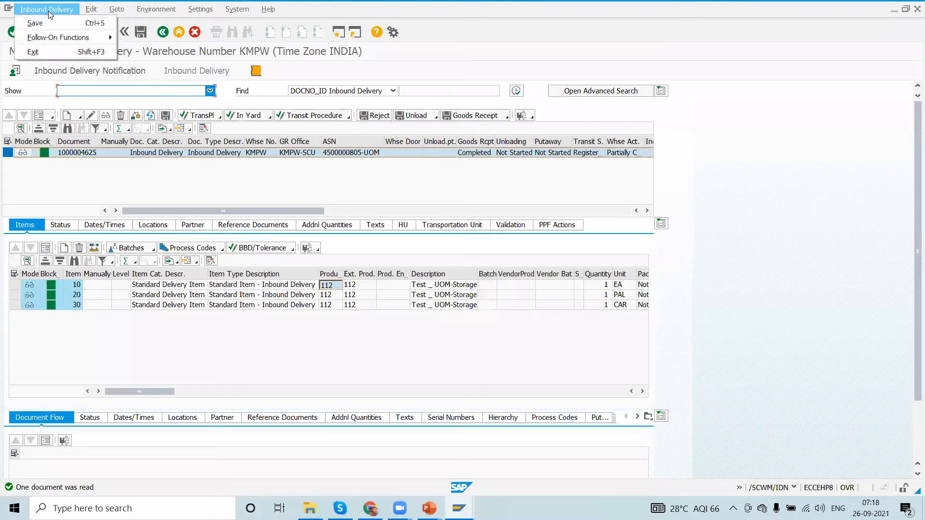
pyautogui.moveTo(72, 38)
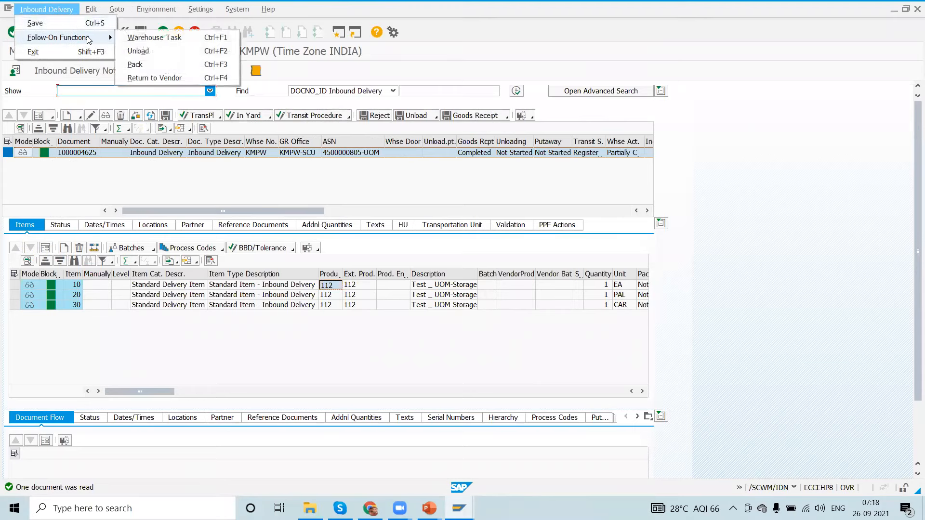
pyautogui.click(141, 37)
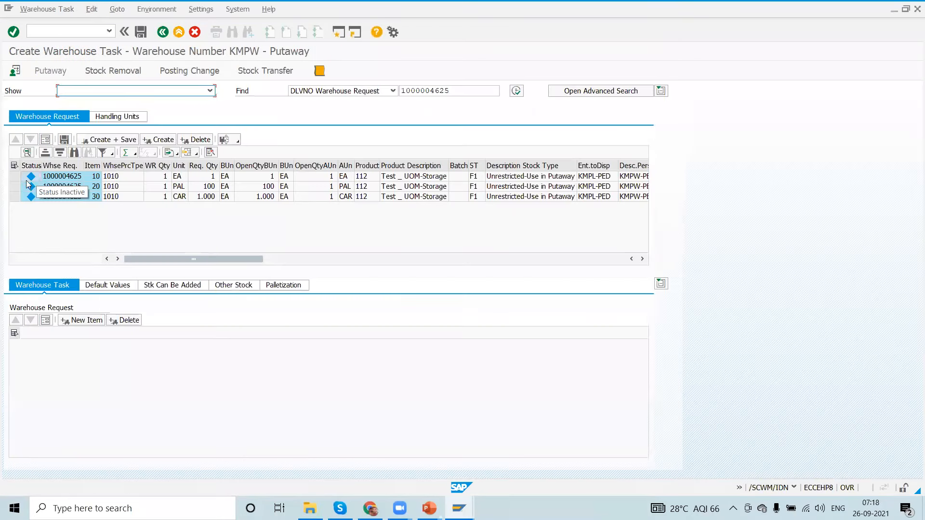
# Try to create putaway warehouse tasks for delivery items 10 and 20, and leave without saving them.
pyautogui.moveTo(15, 172); pyautogui.dragTo(15, 196)
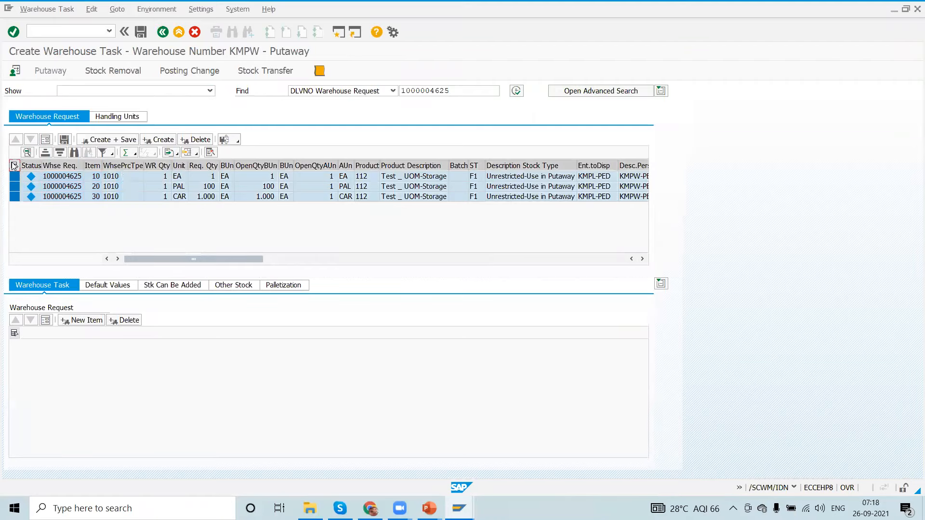
pyautogui.click(158, 140)
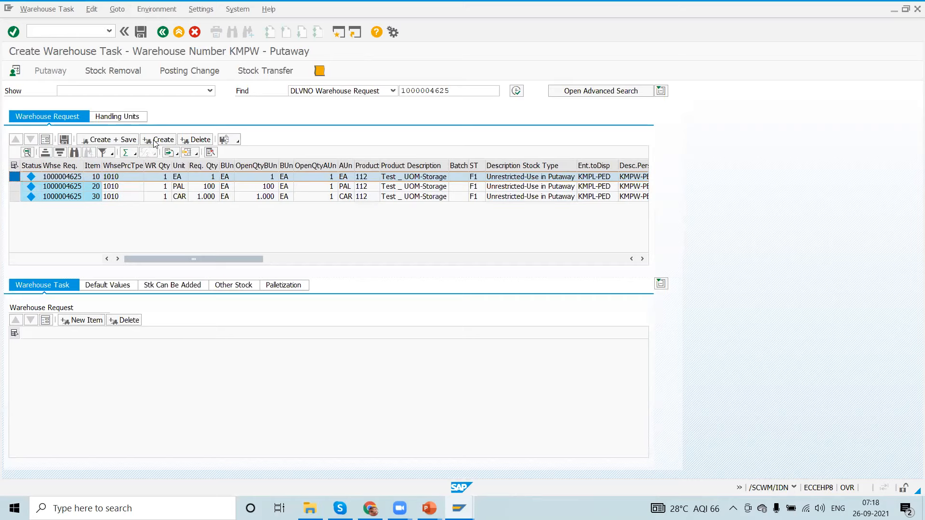
pyautogui.click(53, 186)
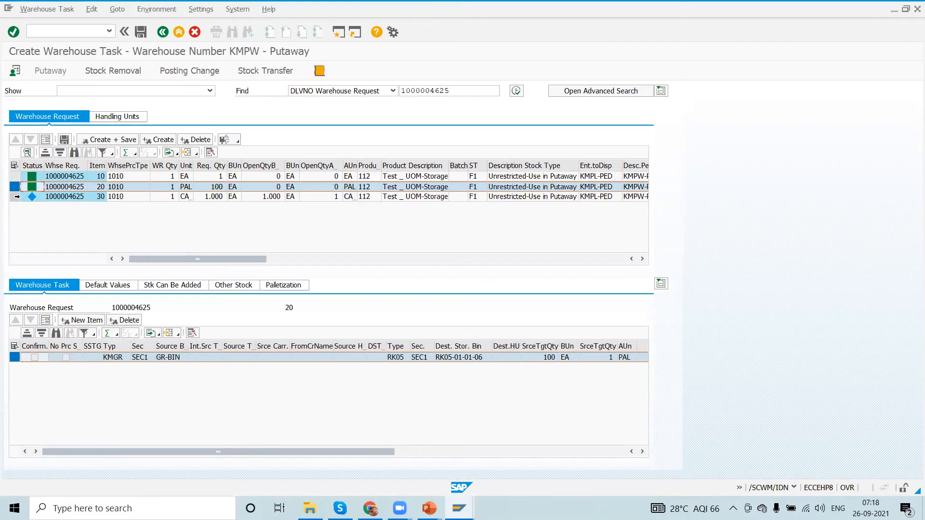
pyautogui.click(15, 196)
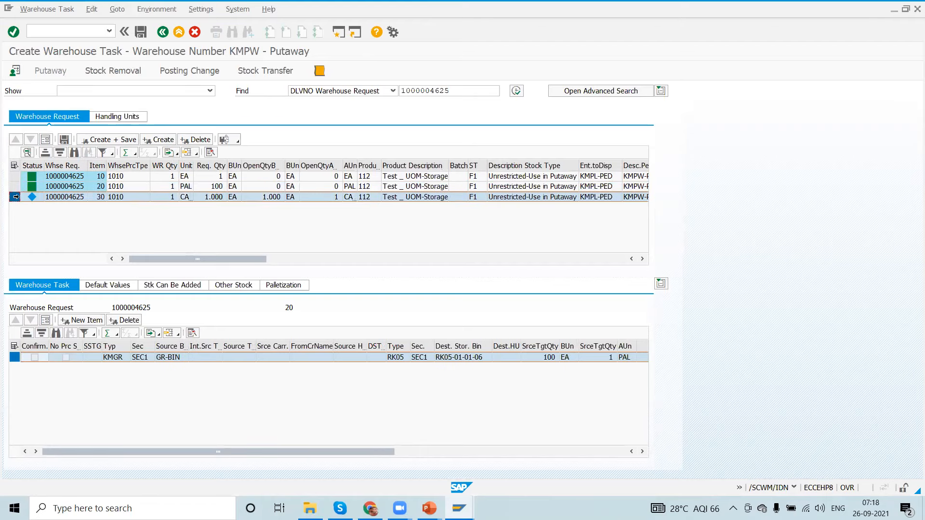
pyautogui.click(195, 32)
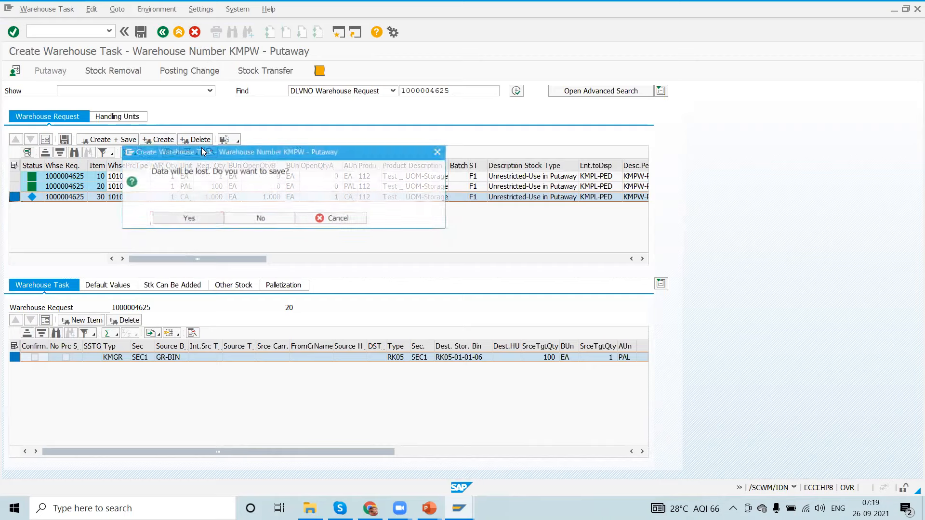
pyautogui.click(254, 219)
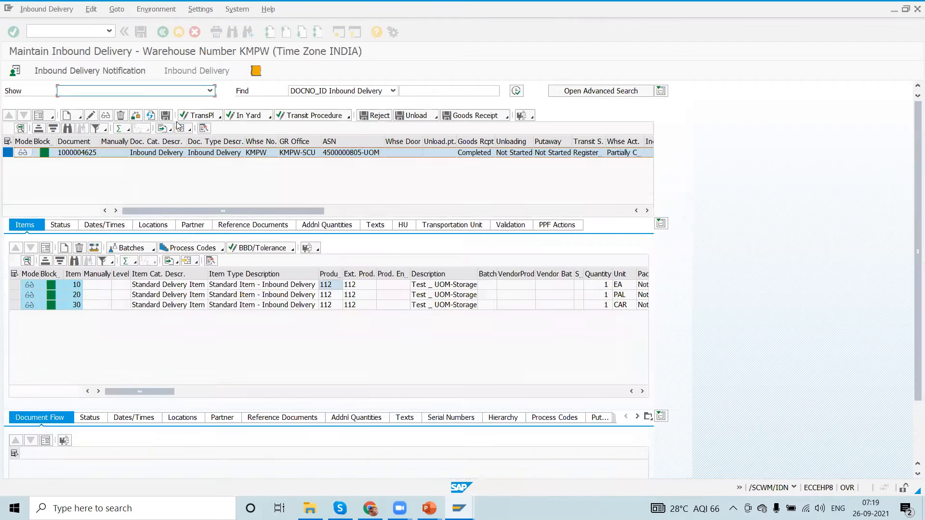
# Reverse the goods receipt of the inbound delivery.
pyautogui.click(507, 118)
pyautogui.click(549, 143)
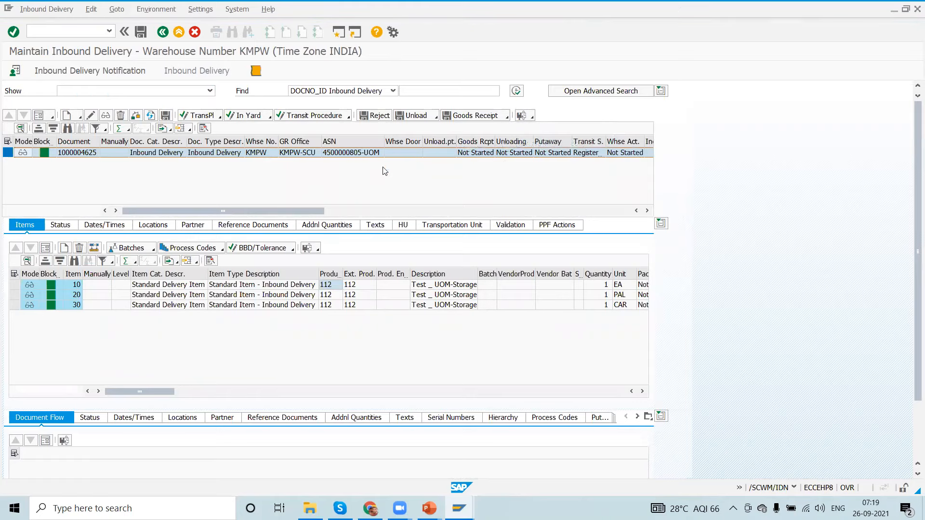
# Open warehouse product maintenance (/SCWM/MAT1) and open product 112 in warehouse KMPW for changing.
pyautogui.click(62, 29)
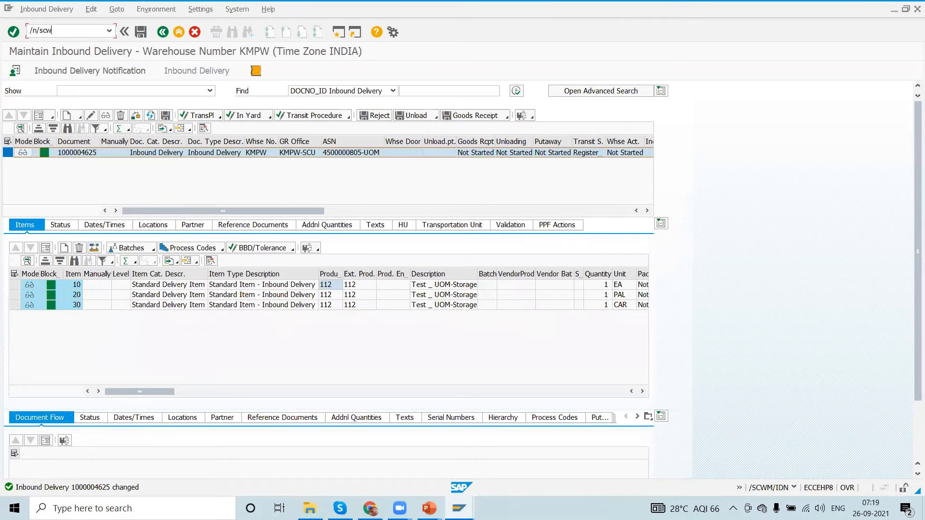
pyautogui.press('Return')
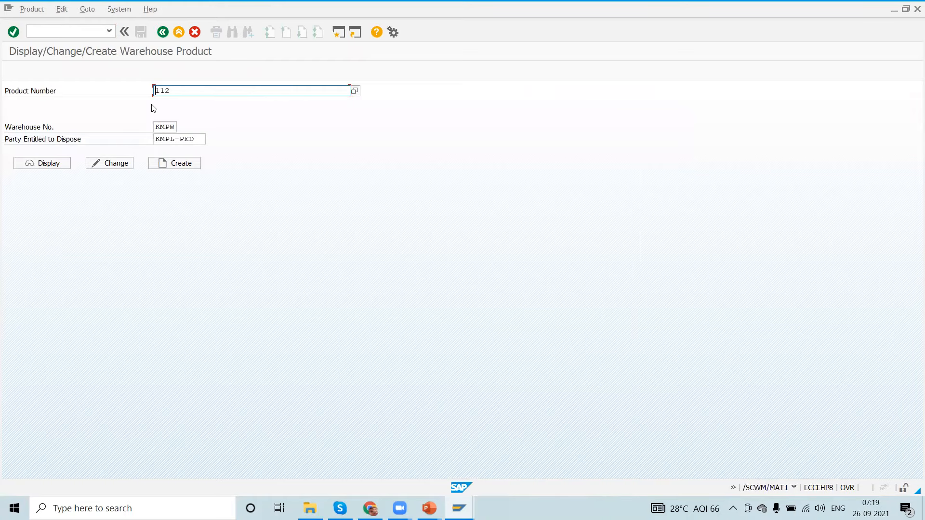
pyautogui.click(116, 164)
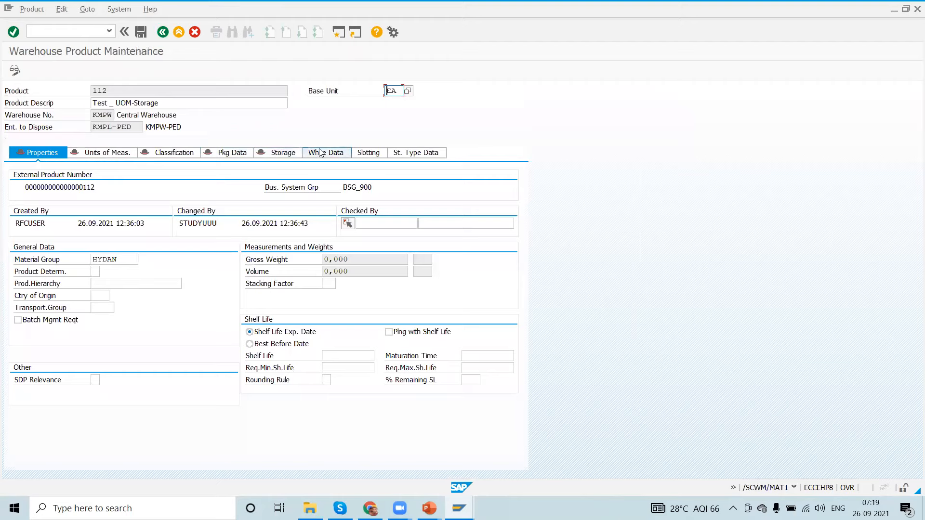
# Set the product's putaway control indicator to PUT0 in its warehouse data and save the product.
pyautogui.click(321, 153)
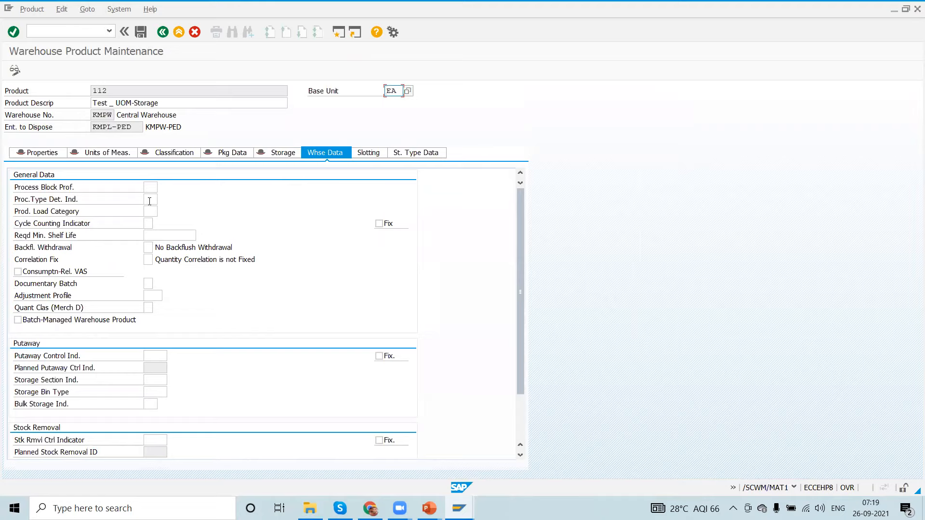
pyautogui.click(152, 353)
pyautogui.write('ENT0')
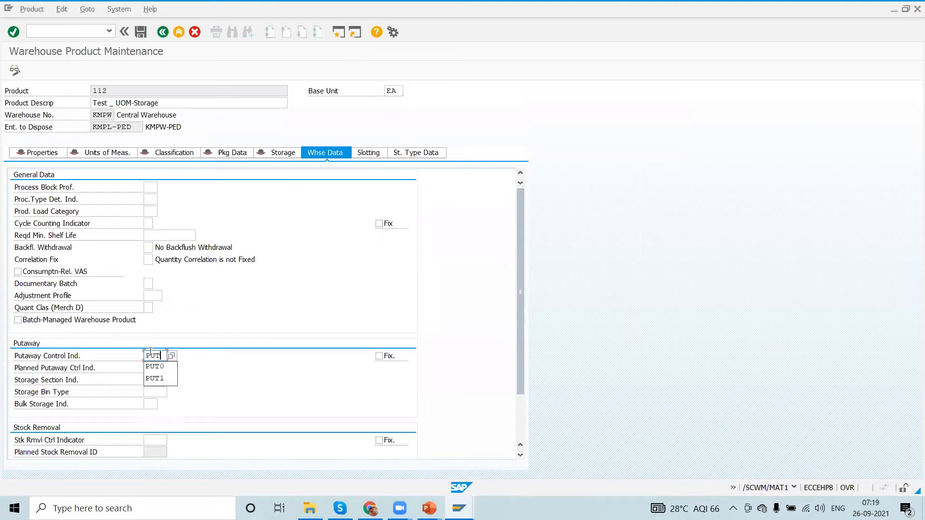
pyautogui.press('Return')
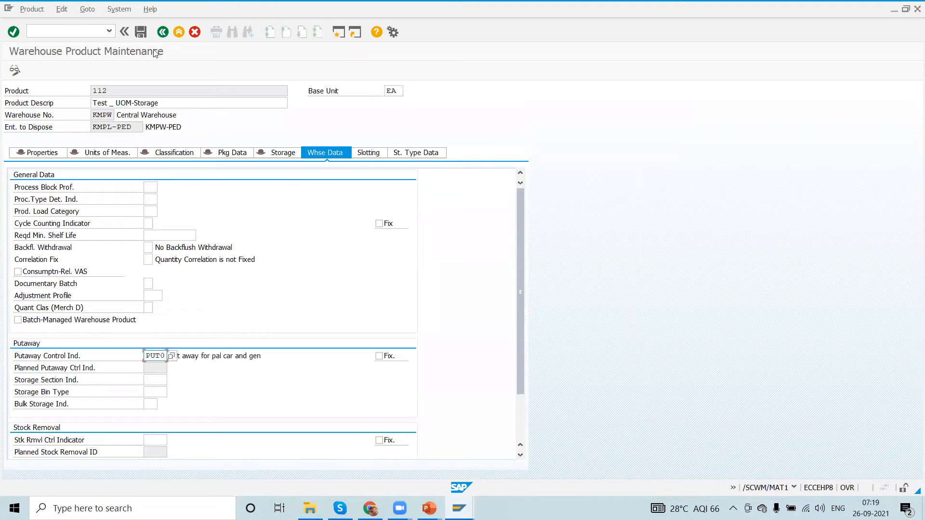
pyautogui.click(141, 32)
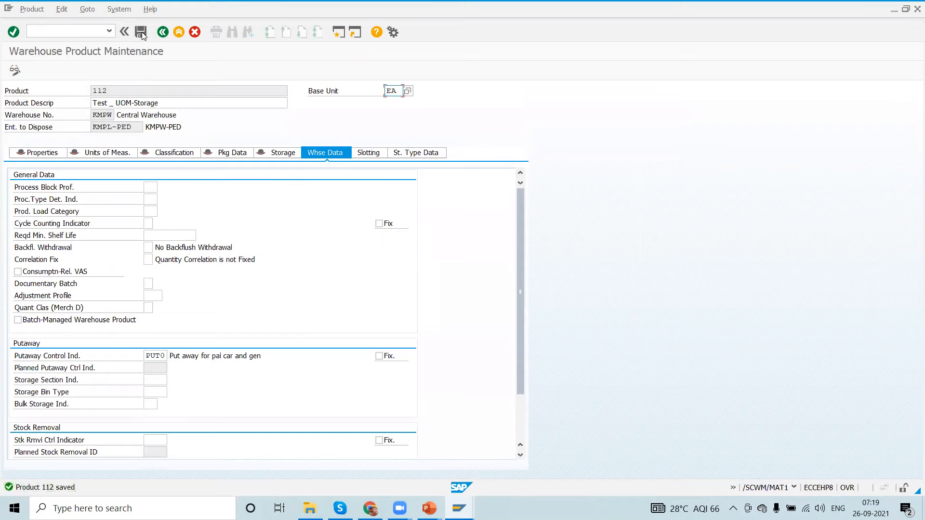
pyautogui.doubleClick(147, 355)
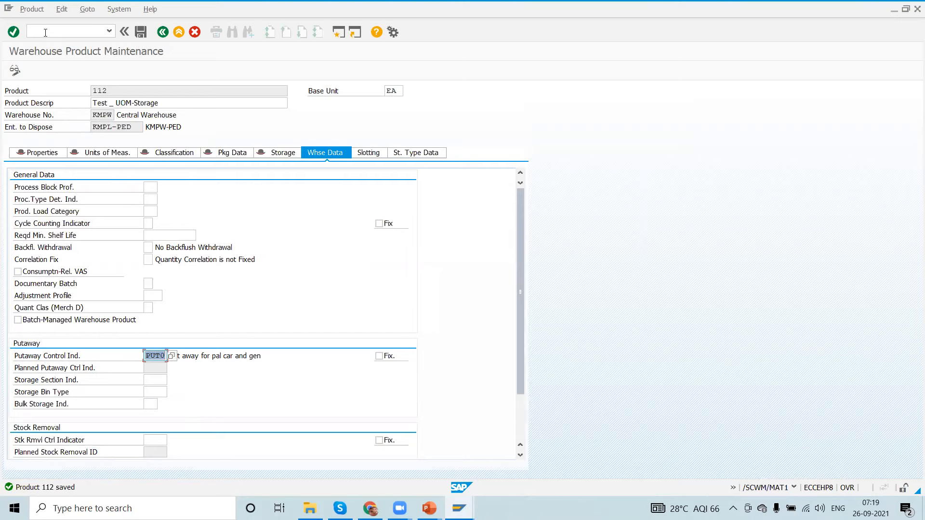
# Open inbound delivery notification maintenance with transaction /SCWM/IDN.
pyautogui.hotkey('alt', 'Tab')
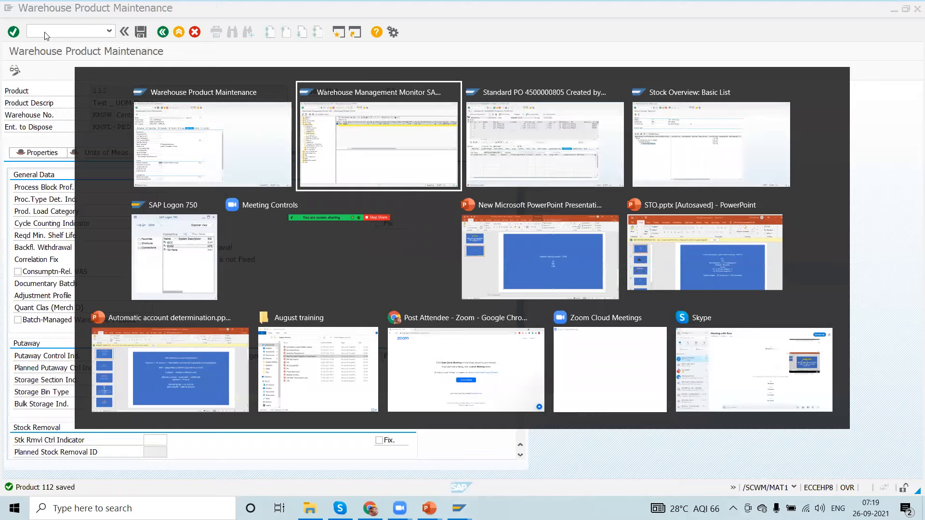
pyautogui.press('Tab')
pyautogui.hotkey('alt', 'Tab')
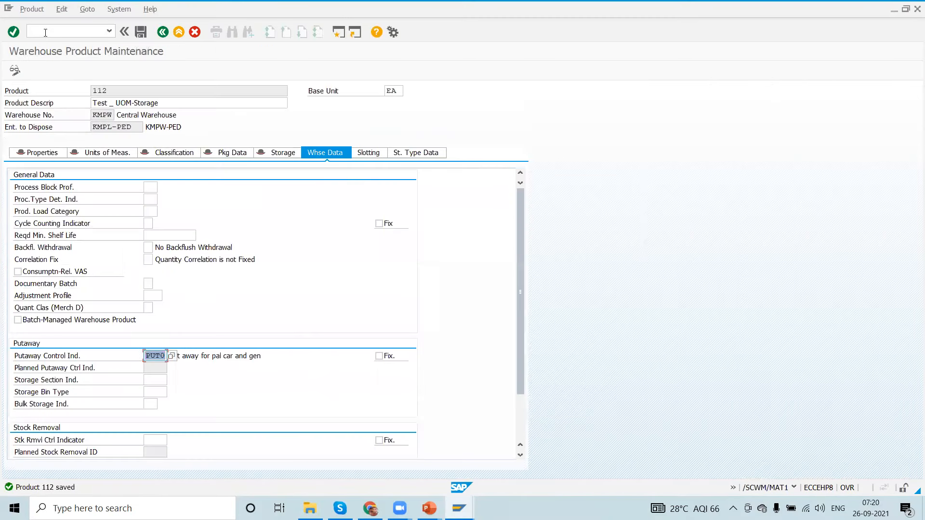
pyautogui.hotkey('alt', 'Tab')
pyautogui.press('Tab')
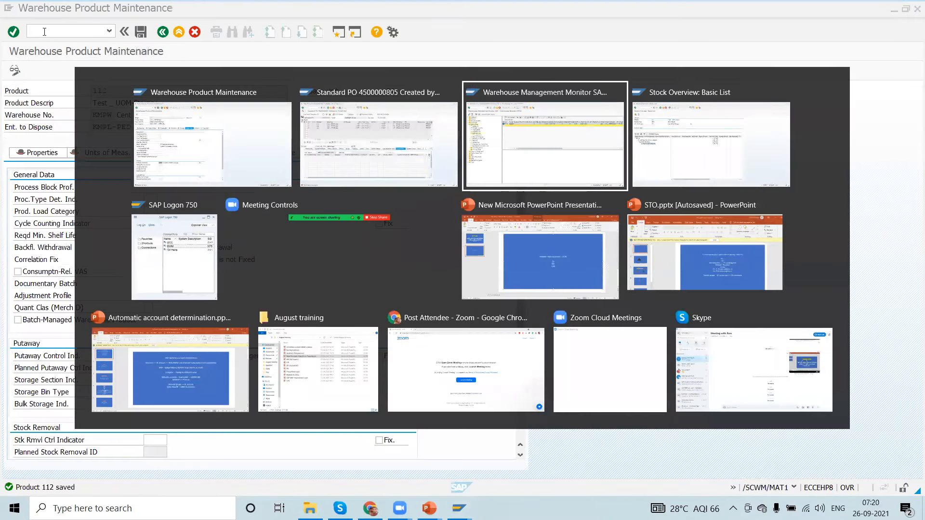
pyautogui.write('/o/scwm/idn')
pyautogui.press('Return')
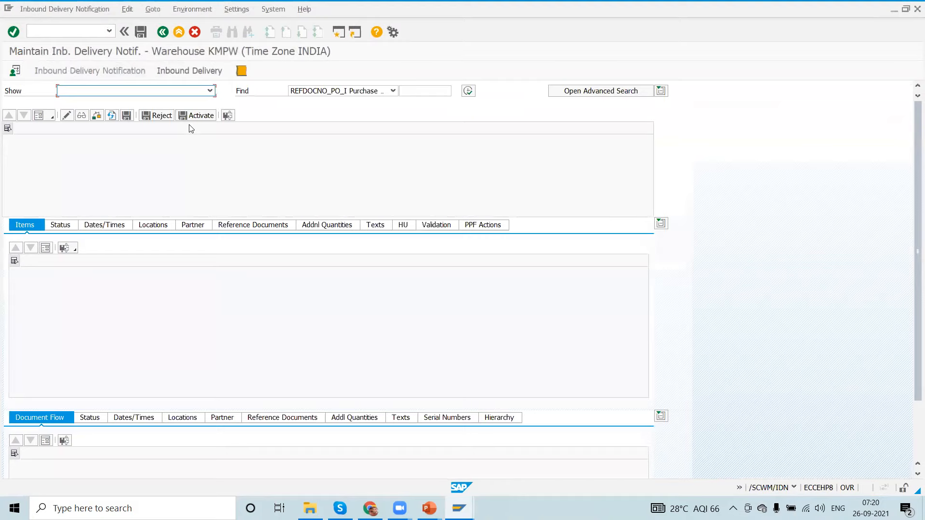
# Find the inbound delivery notification by its purchase order and open the related inbound delivery.
pyautogui.click(411, 90)
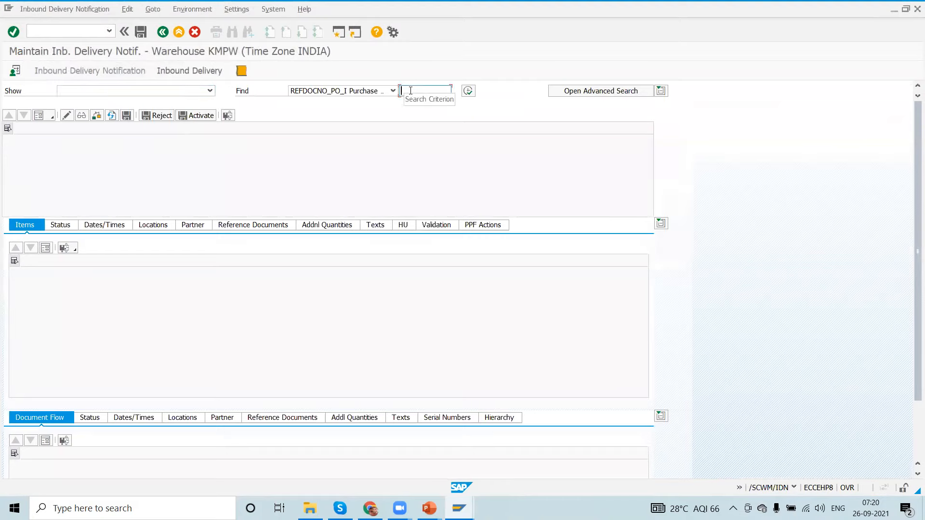
pyautogui.click(429, 104)
pyautogui.click(468, 91)
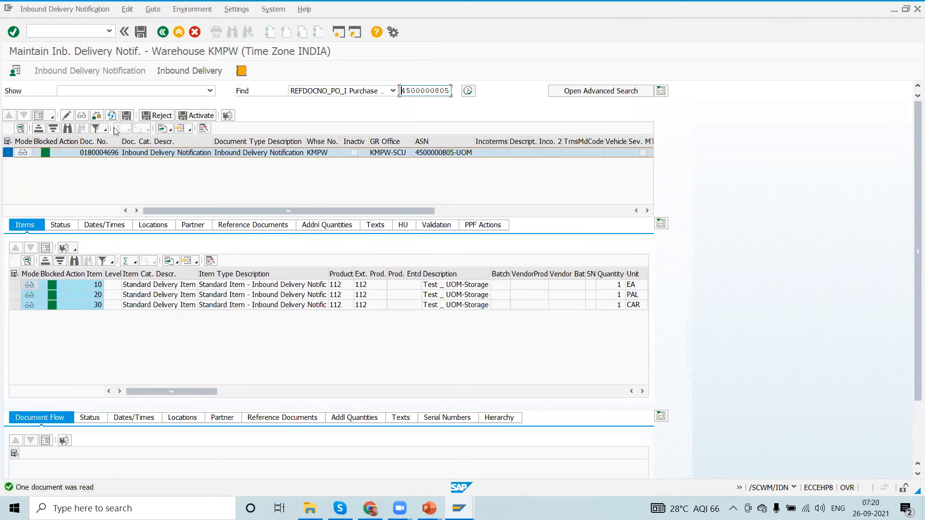
pyautogui.click(11, 153)
pyautogui.click(189, 71)
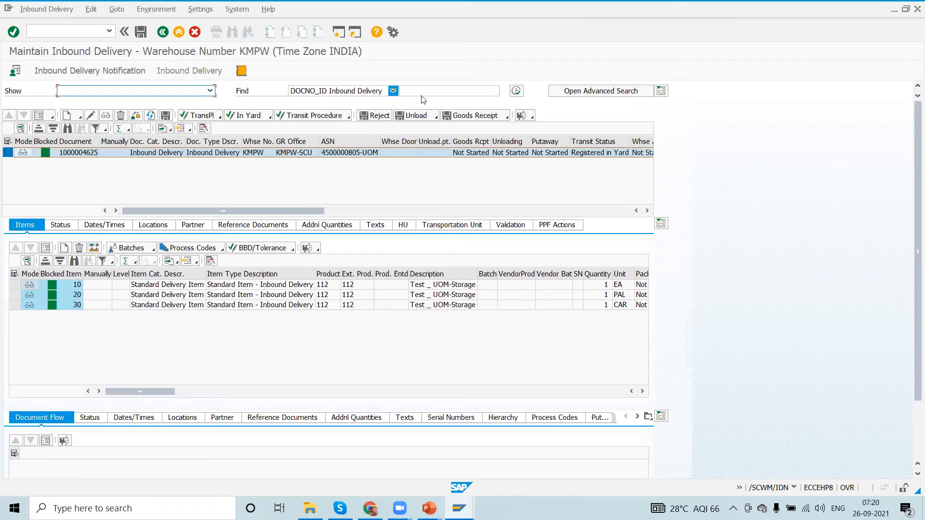
# Post the goods receipt for the inbound delivery and open its follow-on putaway warehouse task creation.
pyautogui.click(497, 116)
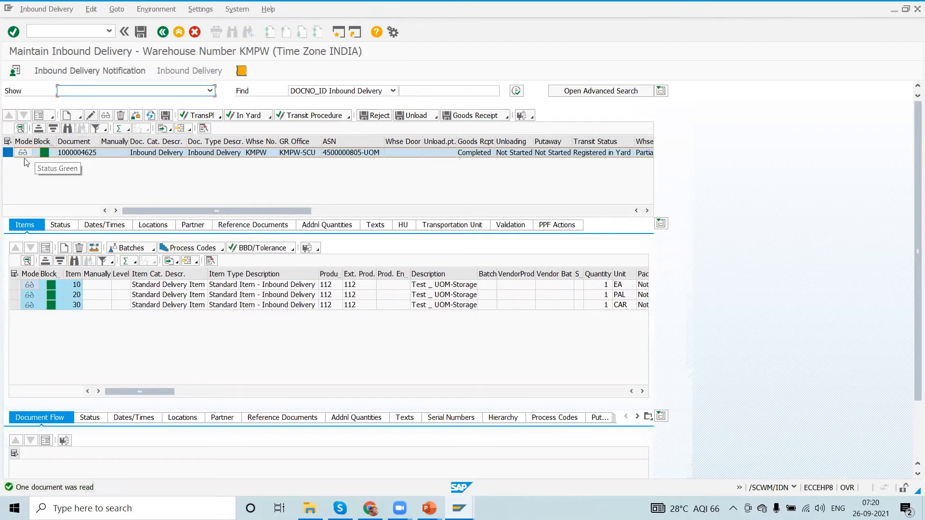
pyautogui.click(47, 9)
pyautogui.moveTo(81, 41)
pyautogui.click(198, 71)
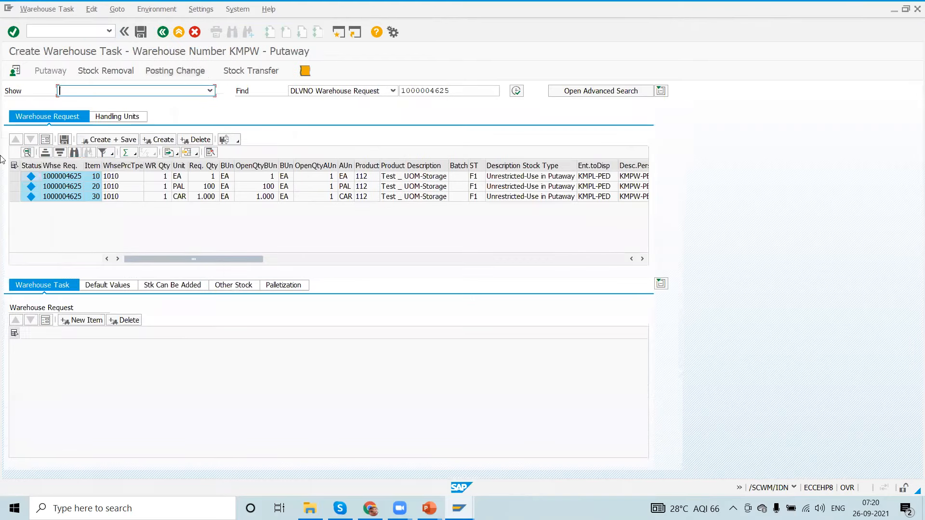
# Try to create a putaway warehouse task for delivery item 10 and read through its log.
pyautogui.click(14, 176)
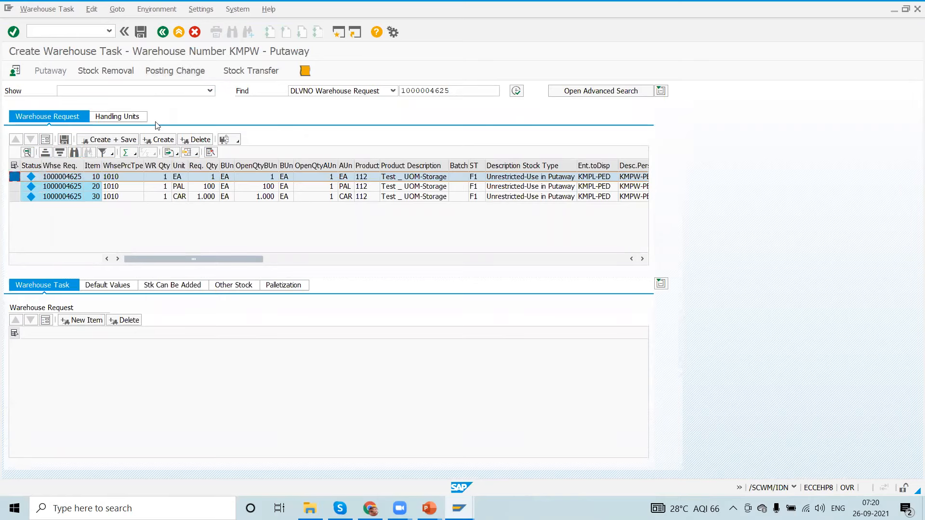
pyautogui.click(159, 139)
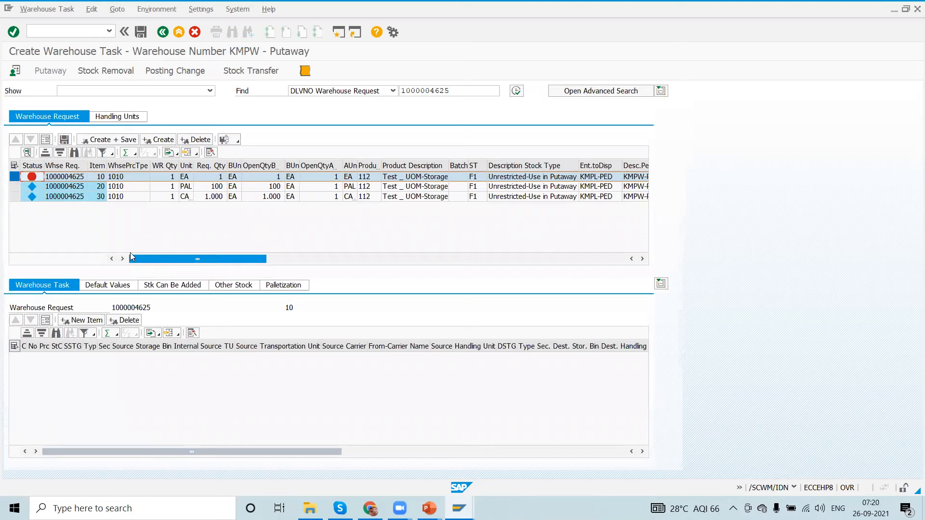
pyautogui.click(308, 70)
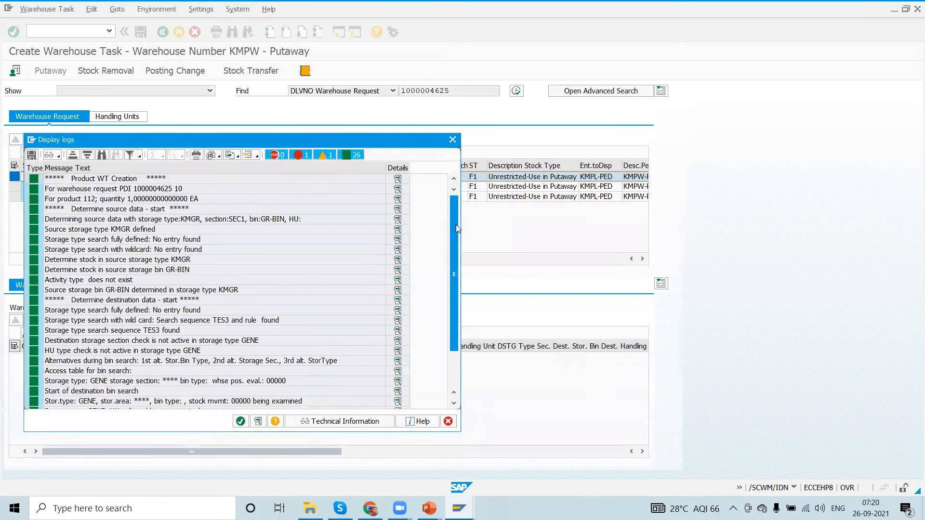
pyautogui.moveTo(451, 251); pyautogui.dragTo(449, 340)
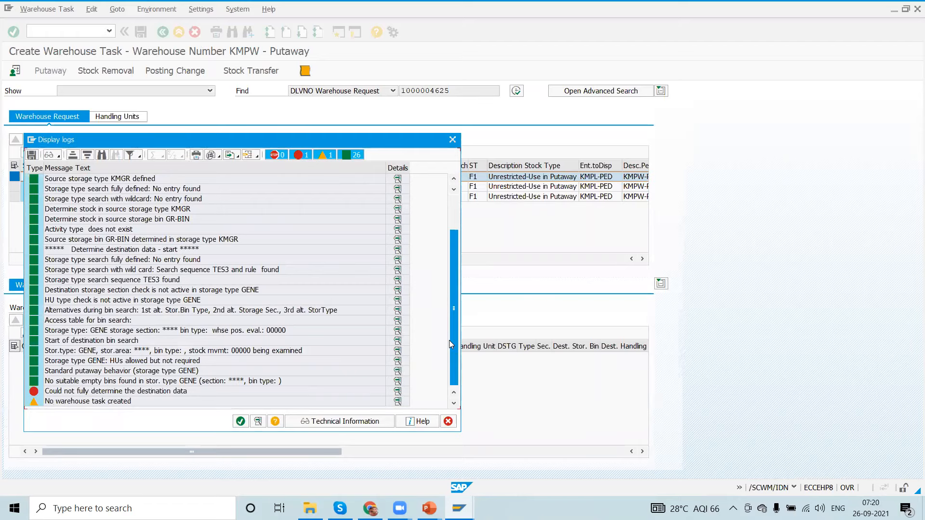
pyautogui.click(452, 140)
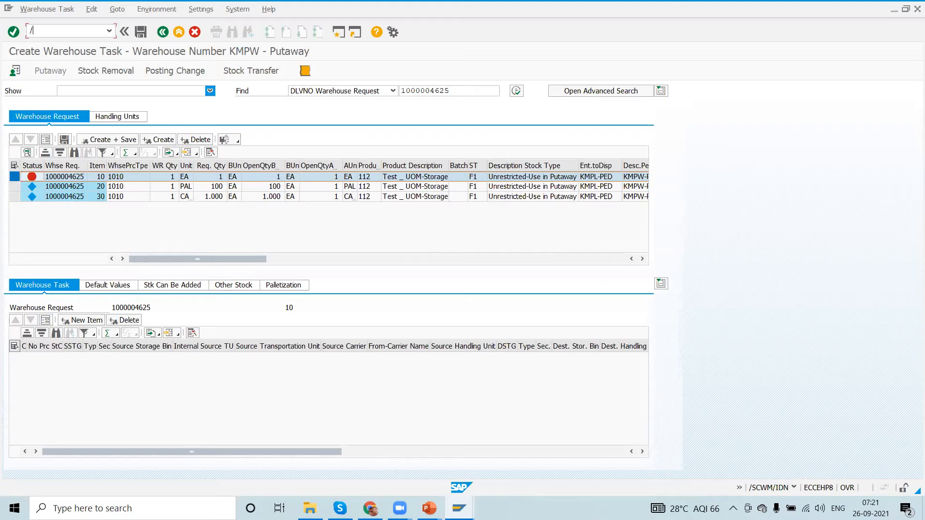
# Open the Customizing guide (SPRO) and the putaway strategy activity Specify Storage Type Search Sequence for Putaway under EWM's Goods Receipt Process.
pyautogui.press('Return')
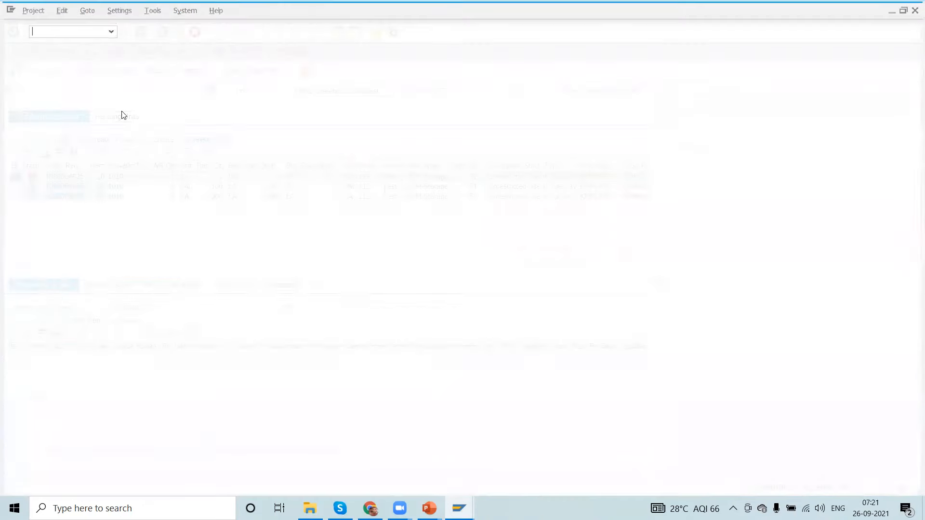
pyautogui.click(67, 71)
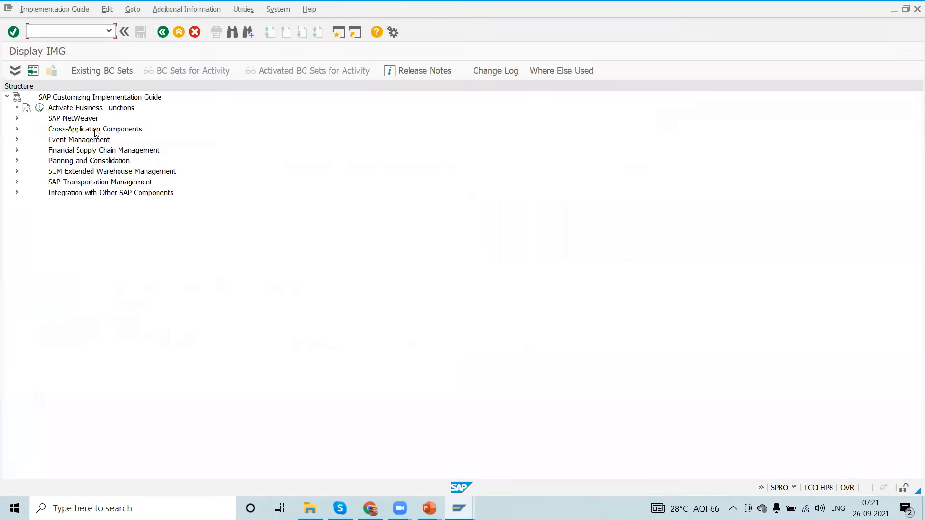
pyautogui.click(17, 172)
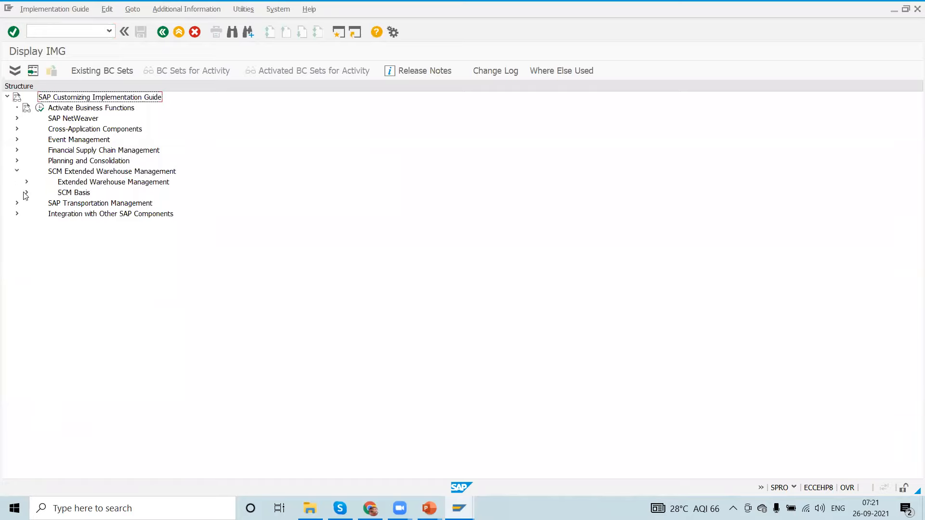
pyautogui.click(27, 183)
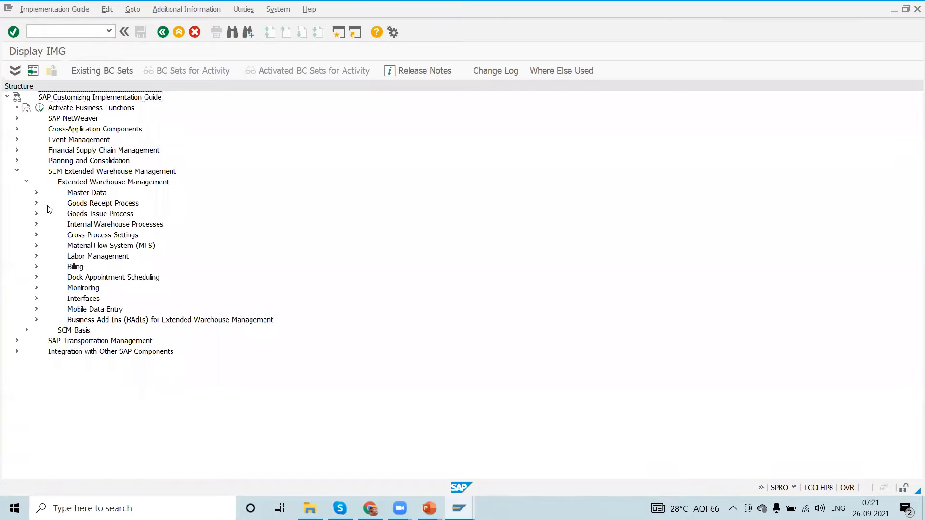
pyautogui.click(36, 204)
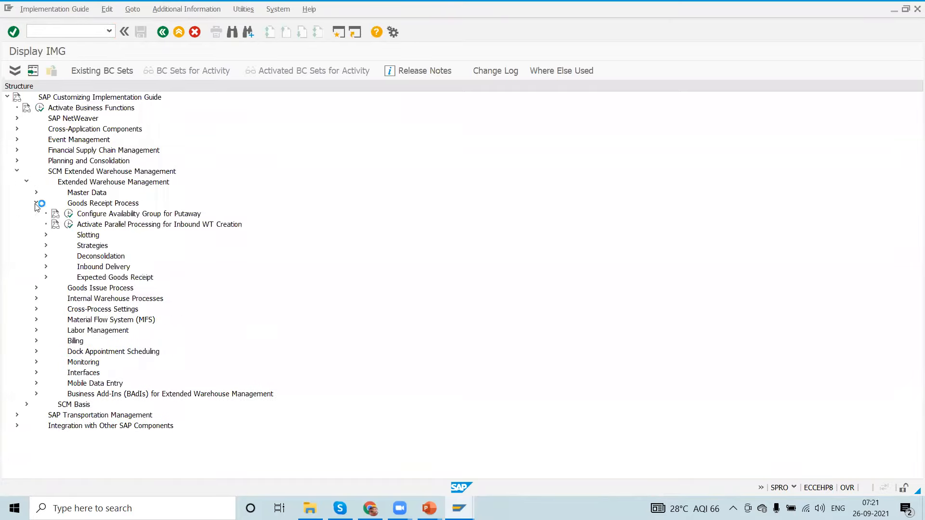
pyautogui.click(46, 246)
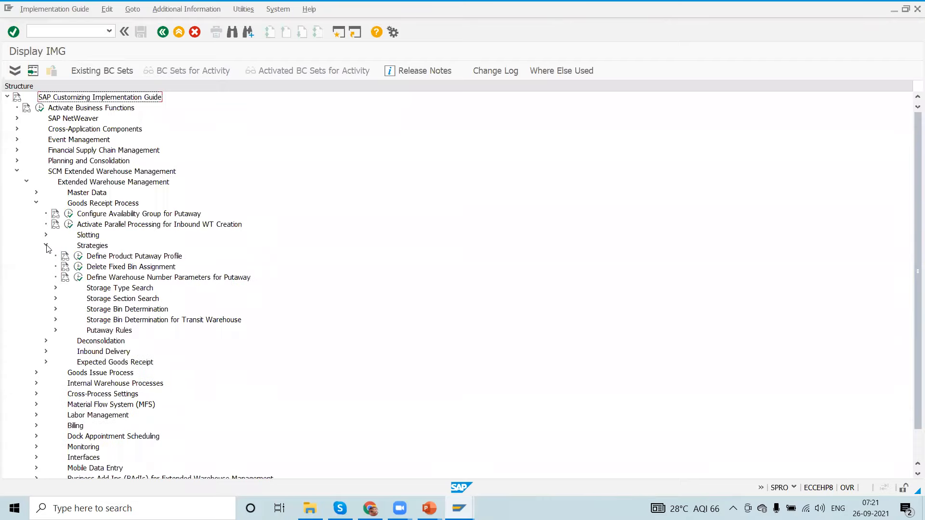
pyautogui.click(56, 289)
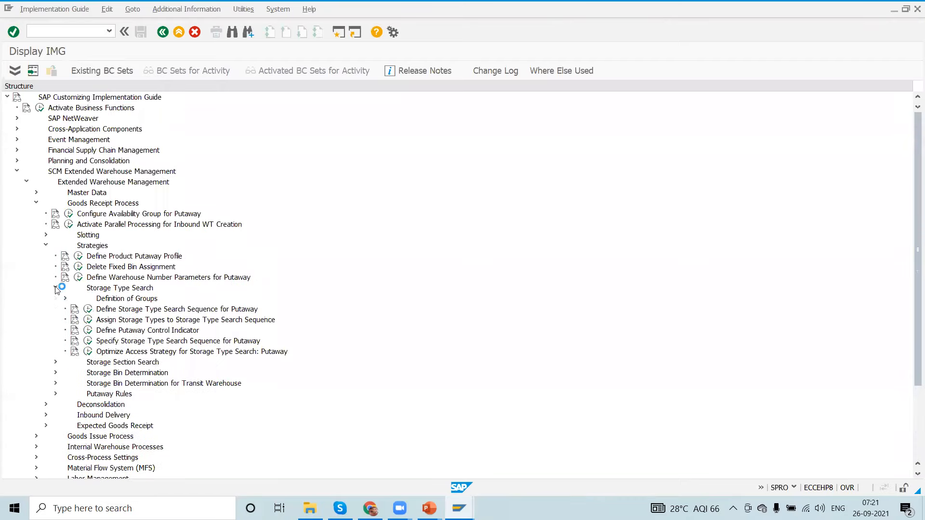
pyautogui.click(87, 341)
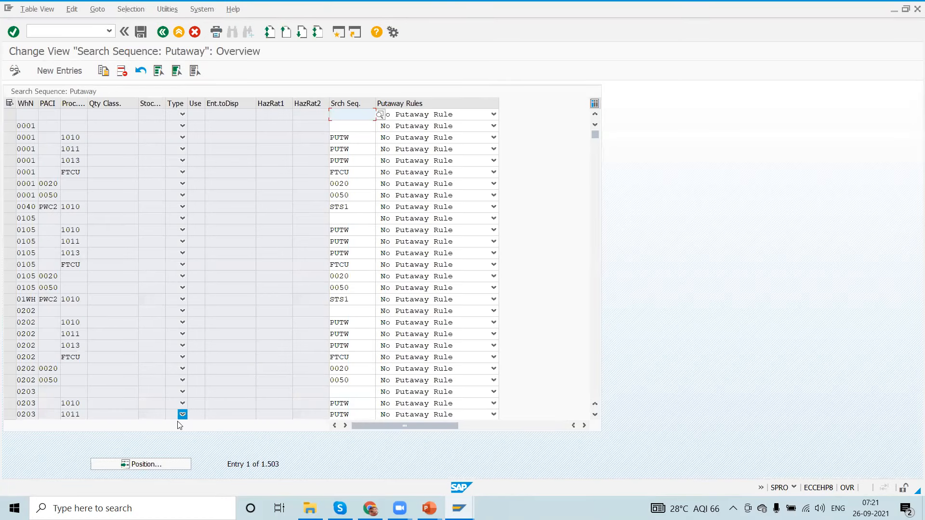
# Position the putaway search sequence table on warehouse KMPW, examine its entries, and return to the Customizing guide.
pyautogui.click(145, 462)
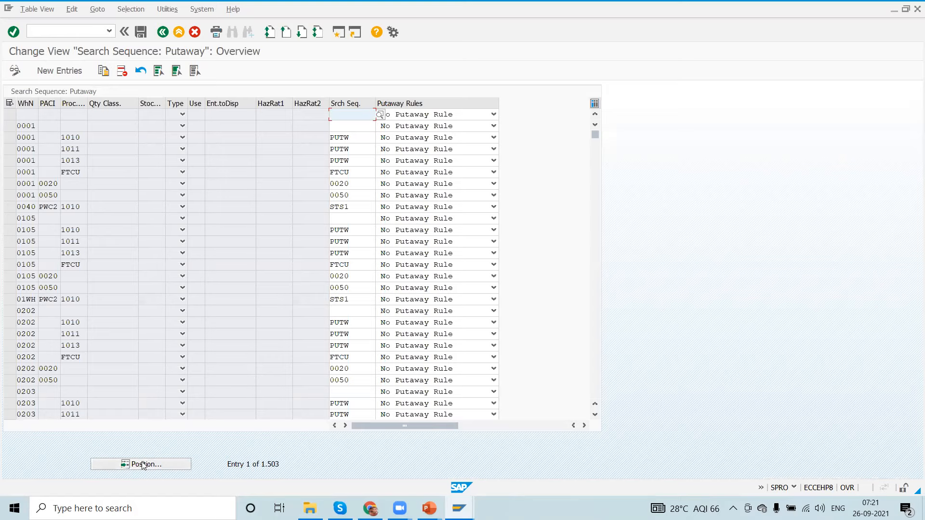
pyautogui.write('kmpw')
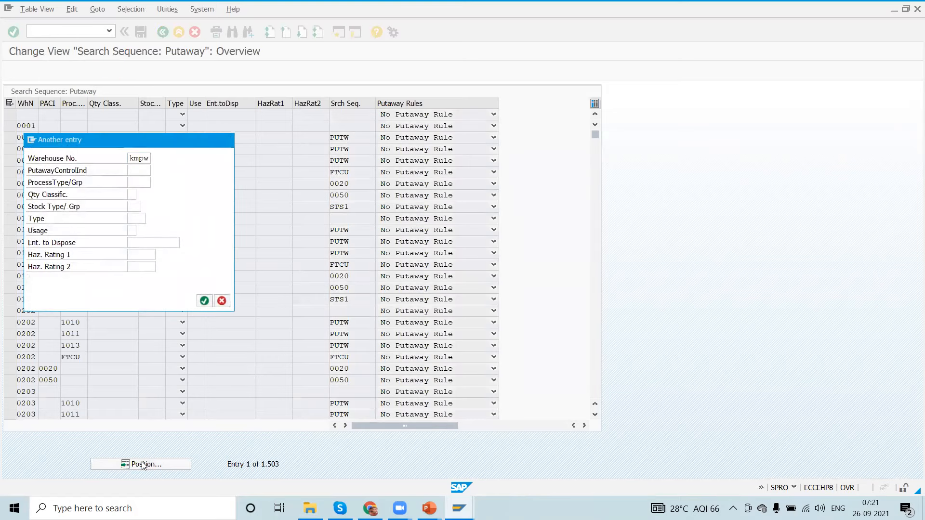
pyautogui.press('Return')
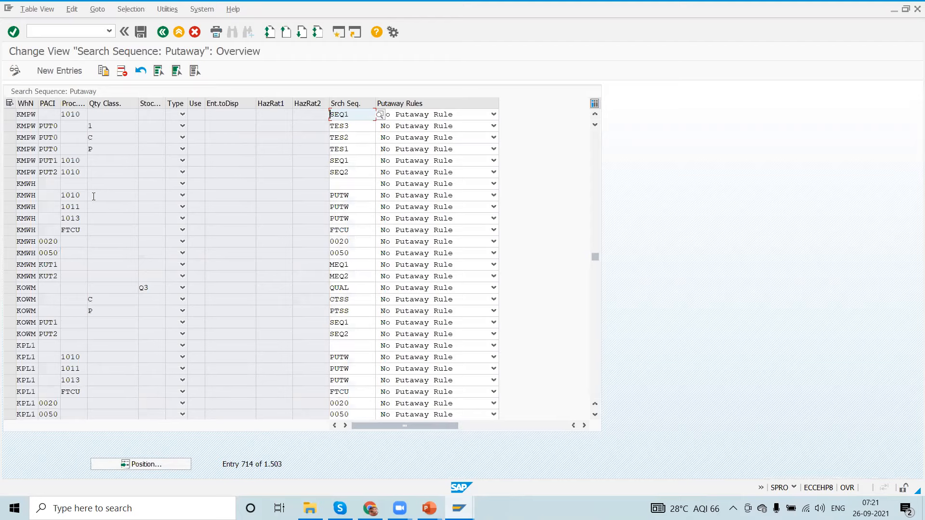
pyautogui.click(11, 116)
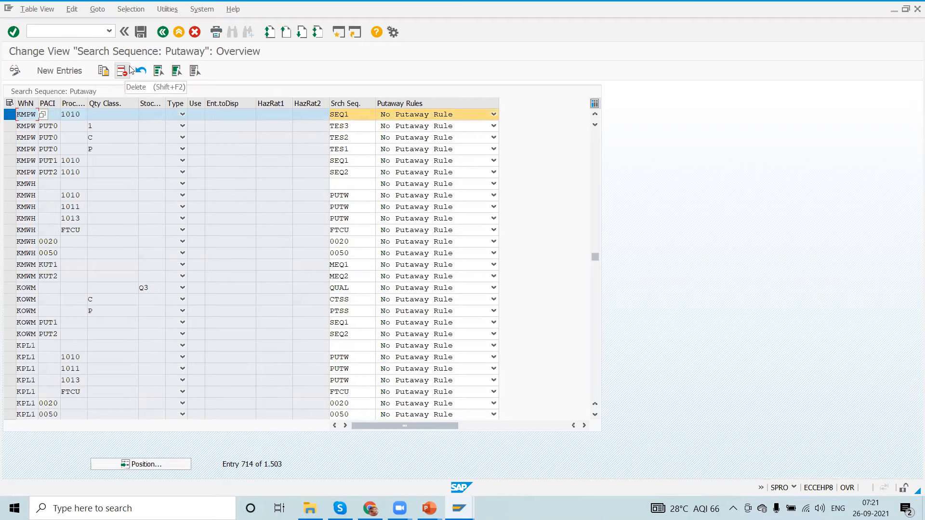
pyautogui.click(162, 32)
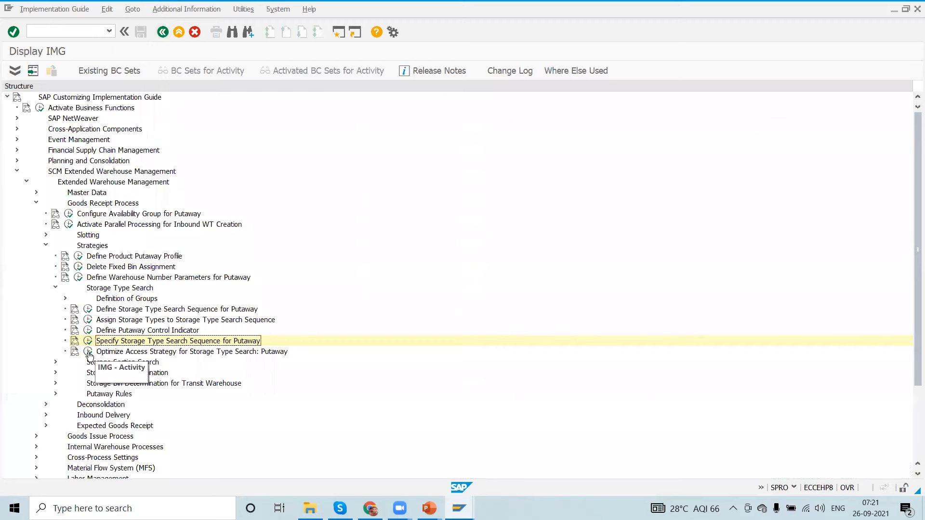
# Switch to the warehouse product maintenance of product 112, save it, and return to its initial screen.
pyautogui.hotkey('alt', 'Tab')
pyautogui.hotkey('alt', 'Tab')
pyautogui.hotkey('alt', 'Tab')
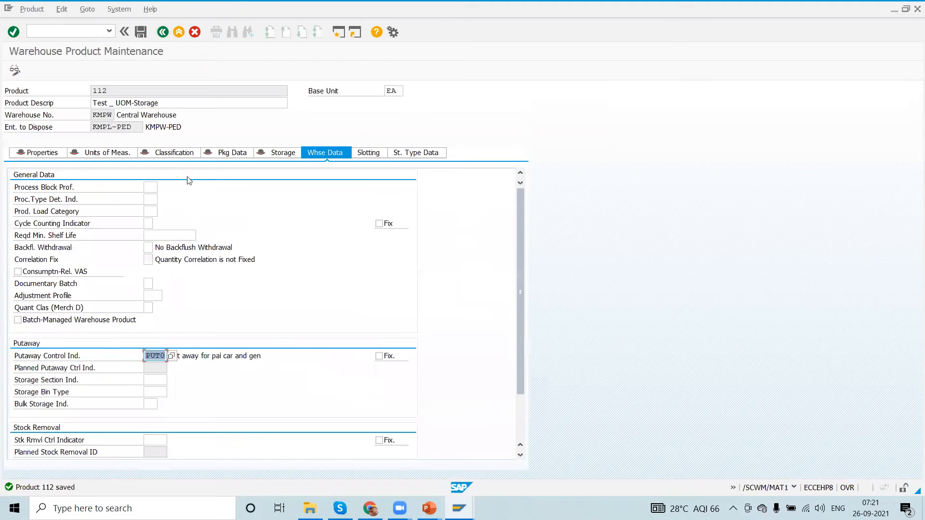
pyautogui.click(141, 31)
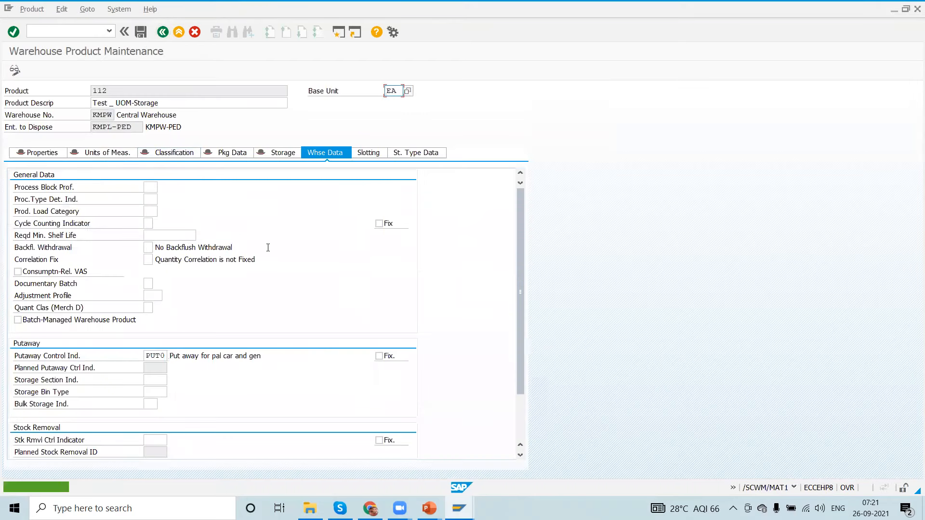
pyautogui.click(162, 33)
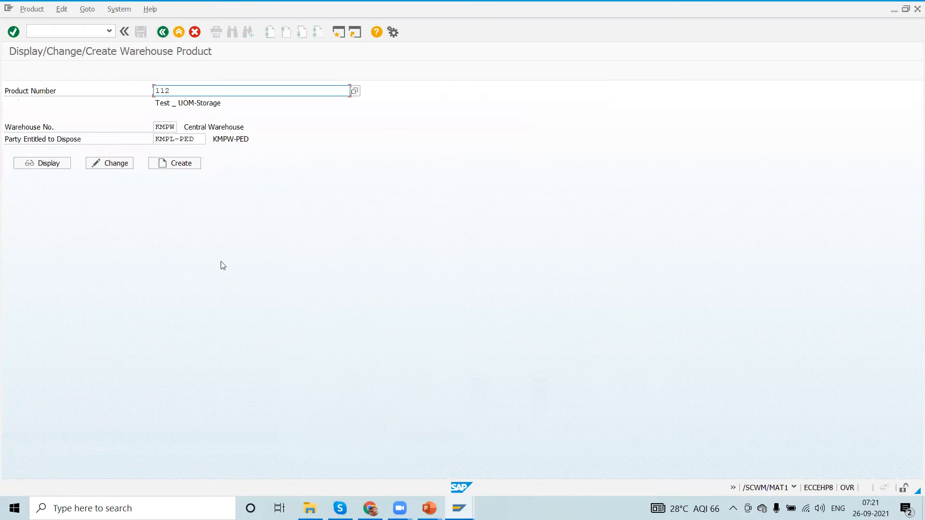
# In the putaway search sequence settings, delete warehouse KMPW's SEQ1 entry for process type 1010 without a putaway control indicator, and save.
pyautogui.hotkey('alt', 'Tab')
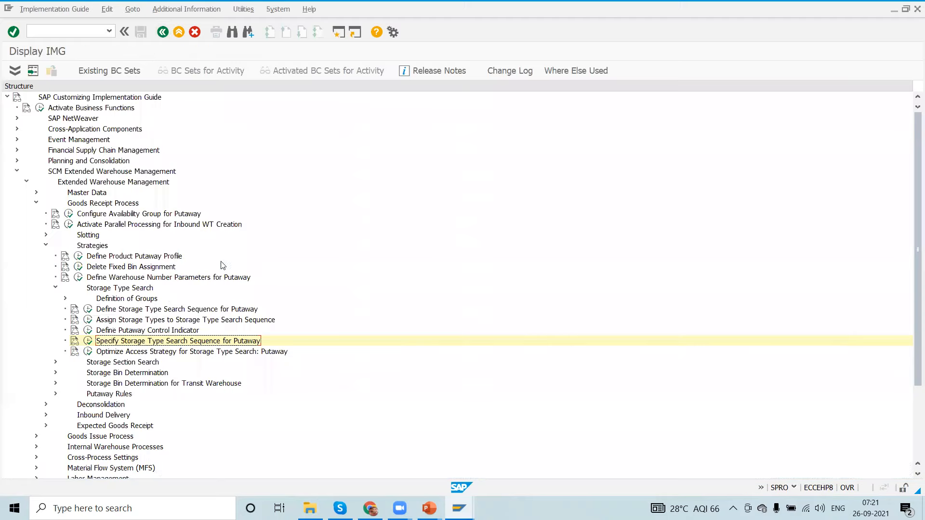
pyautogui.click(88, 342)
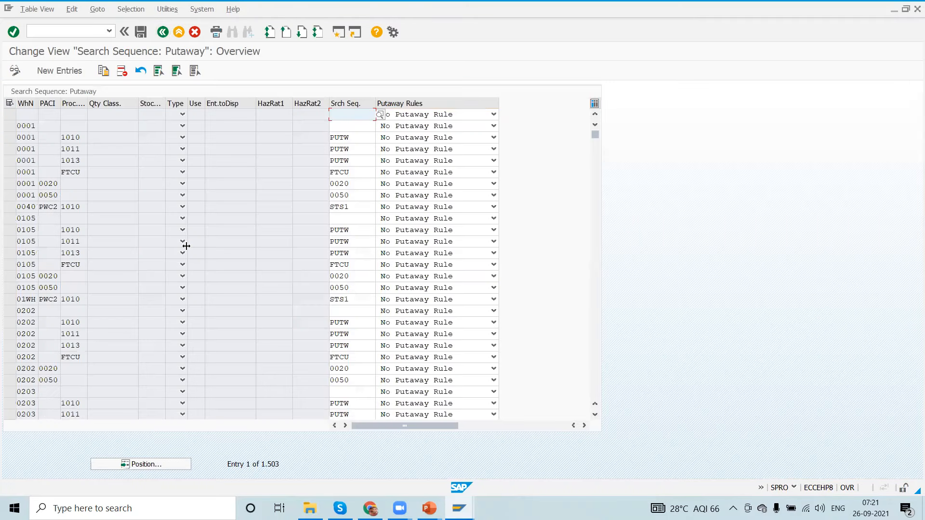
pyautogui.click(155, 463)
pyautogui.write('kmpw')
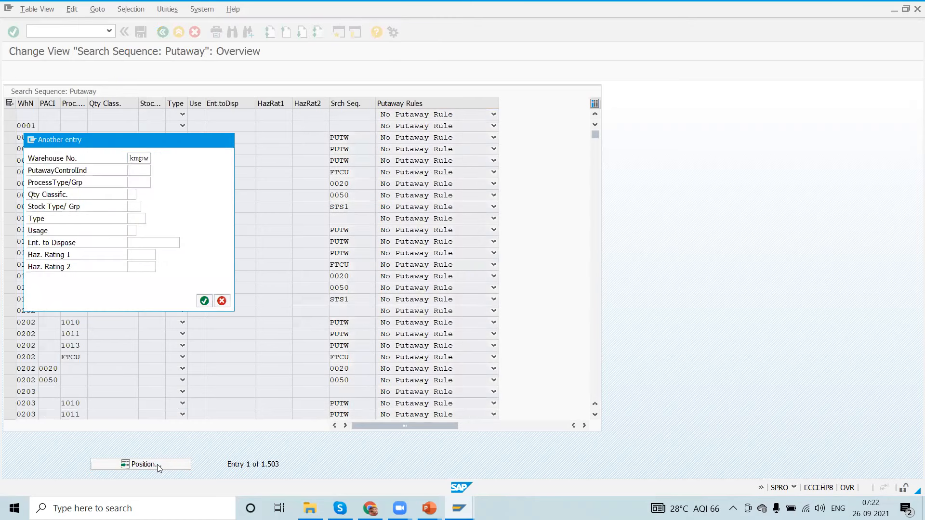
pyautogui.press('Return')
pyautogui.click(10, 114)
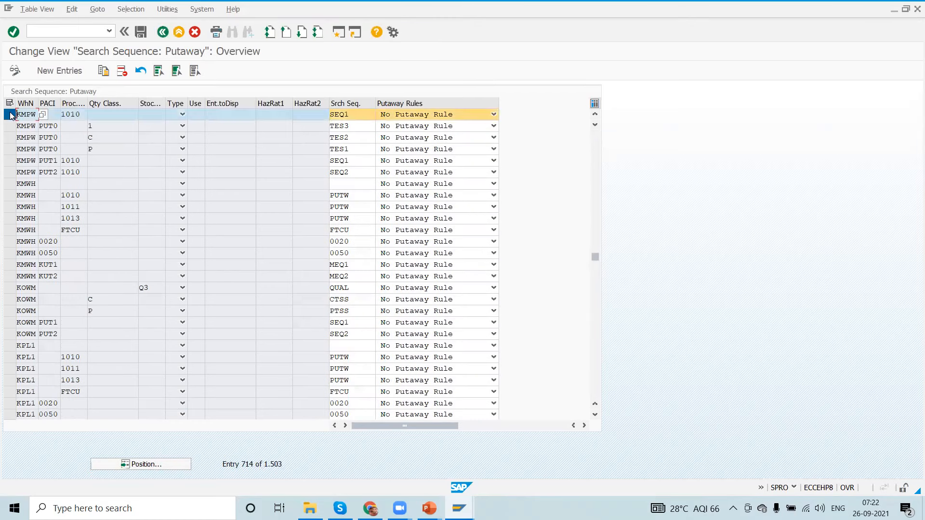
pyautogui.click(121, 72)
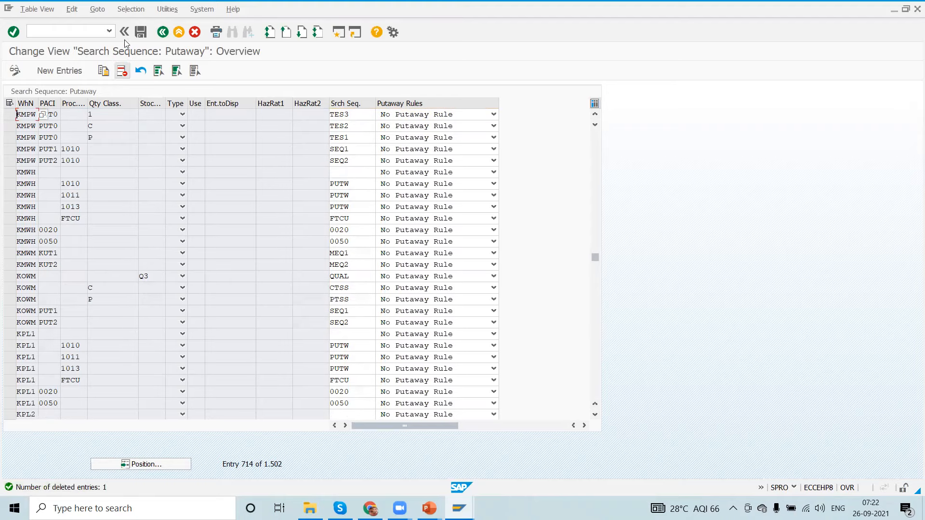
pyautogui.click(141, 32)
pyautogui.click(190, 193)
pyautogui.click(162, 32)
# Open Optimize Access Strategy for Storage Type Search: Putaway and examine the access sequence entries of warehouse KMPW.
pyautogui.click(87, 351)
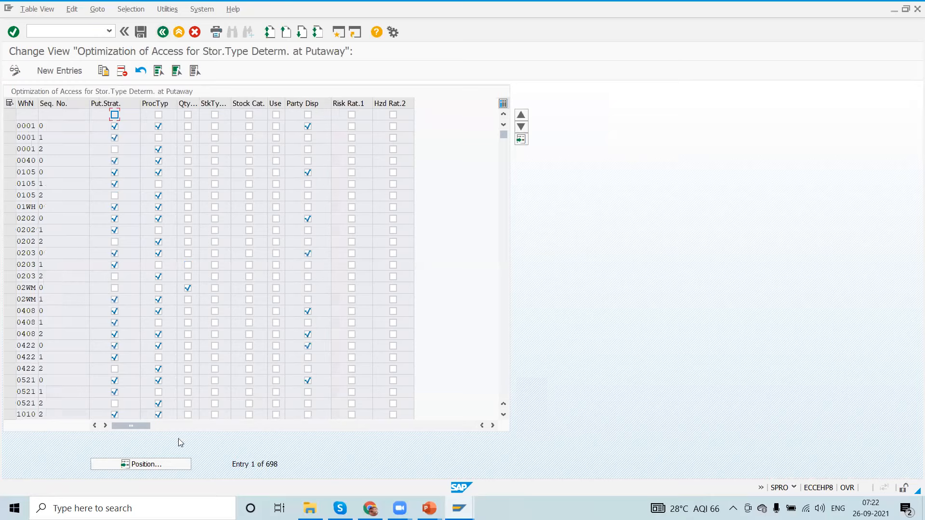
pyautogui.click(161, 467)
pyautogui.write('pw')
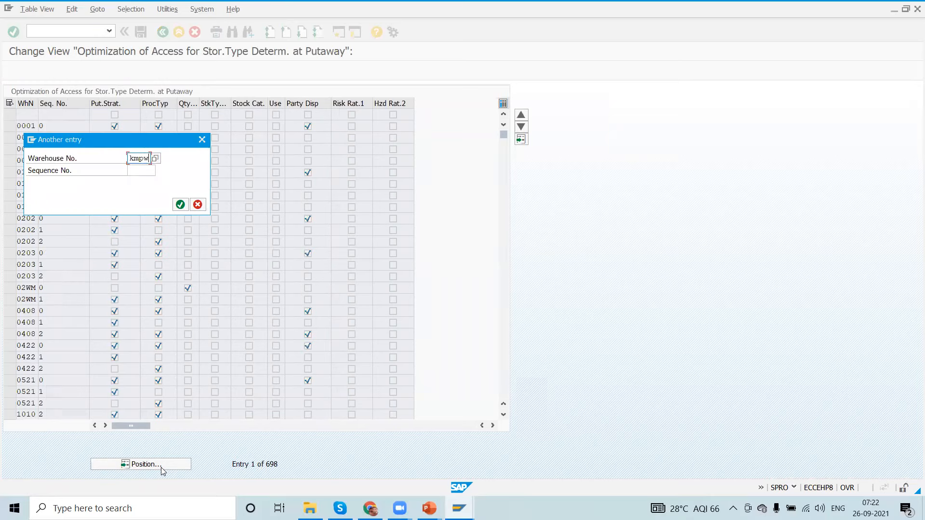
pyautogui.press('Return')
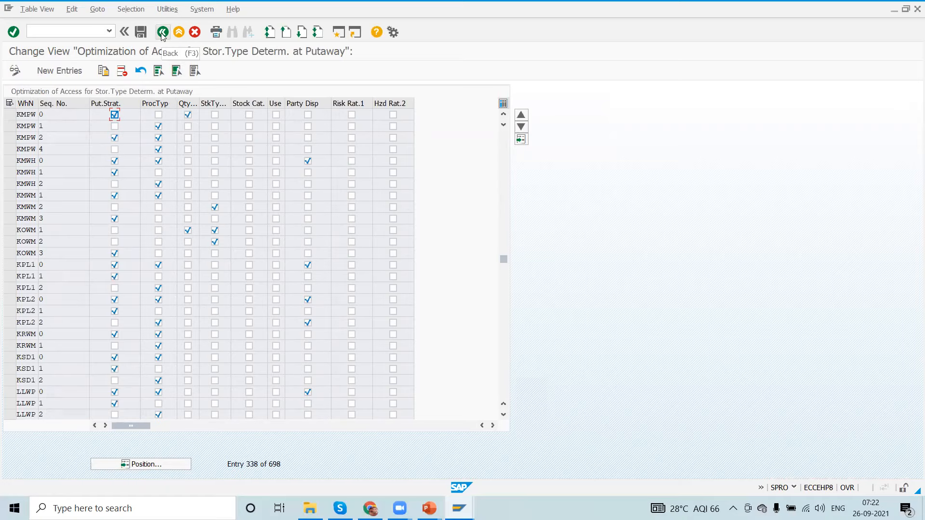
# Discard the open warehouse task data, reopen putaway task creation from the inbound delivery, and try to create the task for item 10.
pyautogui.hotkey('alt', 'Tab')
pyautogui.hotkey('alt', 'Tab')
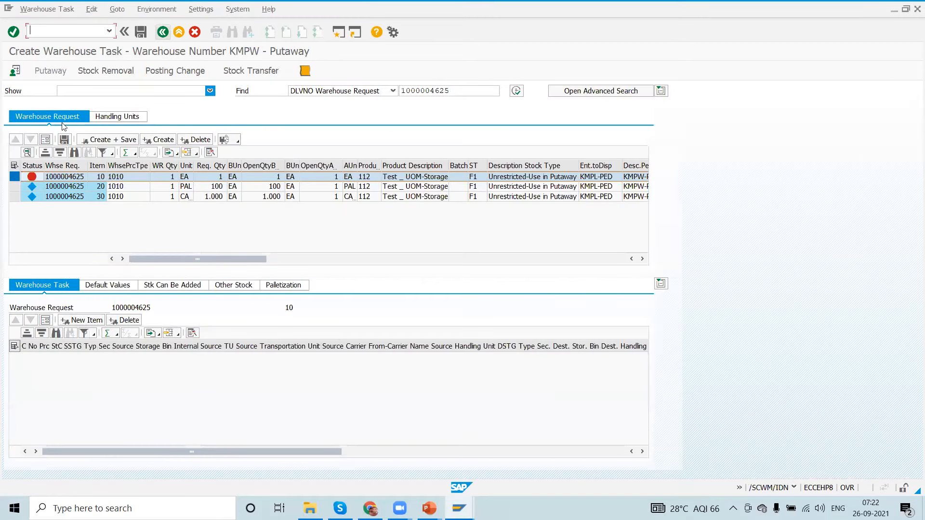
pyautogui.click(163, 32)
pyautogui.moveTo(258, 209); pyautogui.dragTo(255, 214)
pyautogui.click(255, 219)
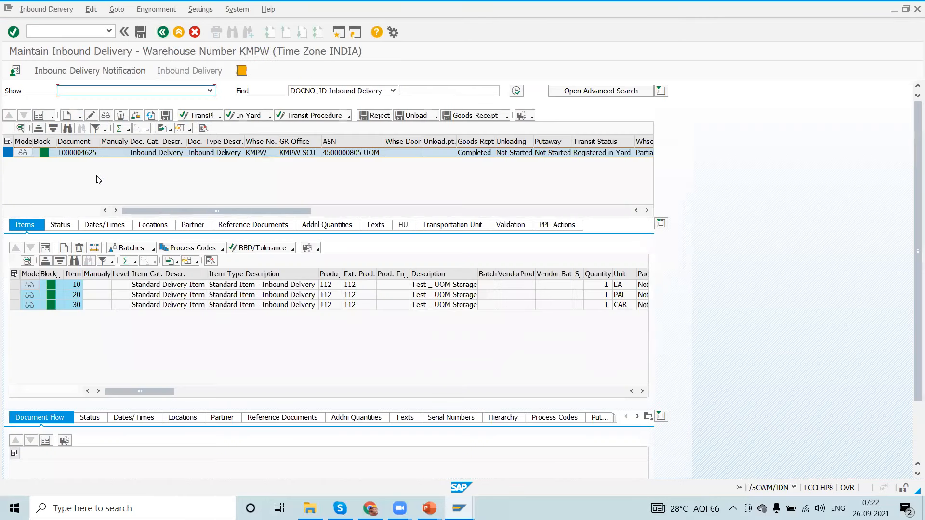
pyautogui.click(23, 10)
pyautogui.moveTo(53, 35)
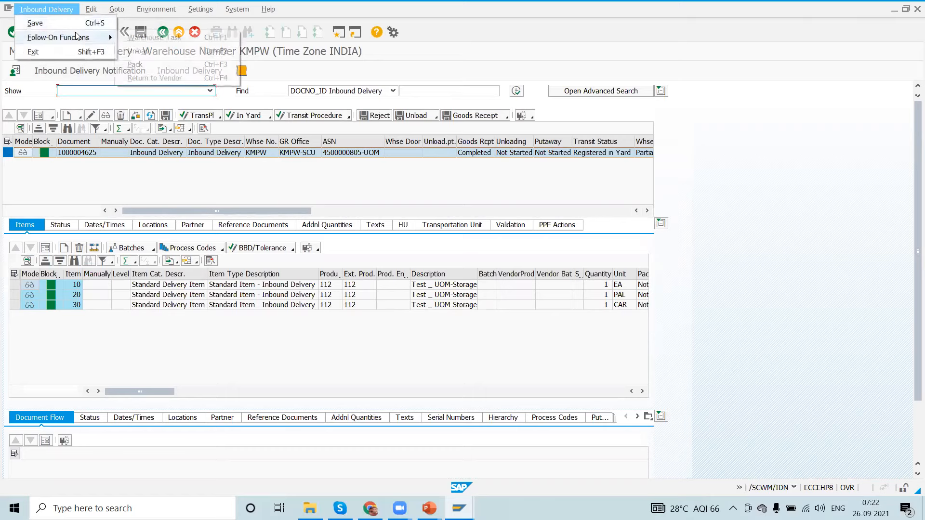
pyautogui.click(138, 37)
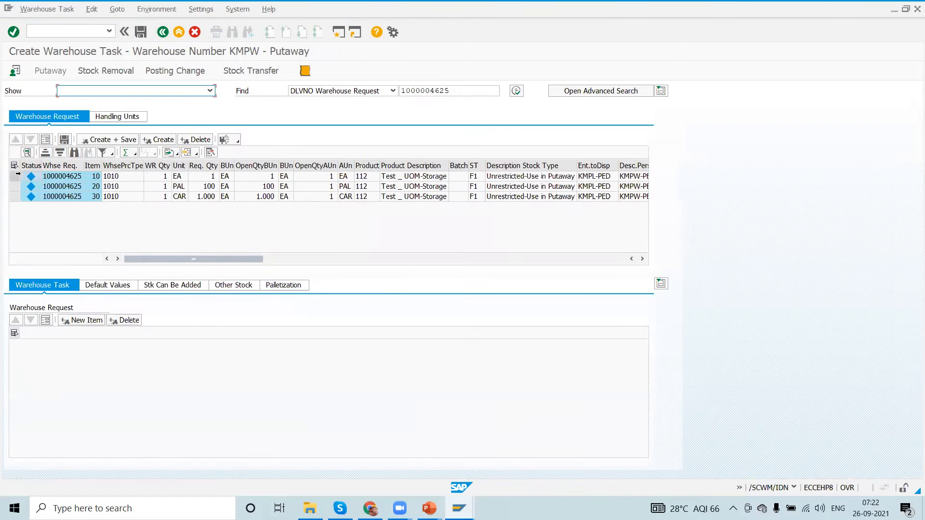
pyautogui.click(157, 140)
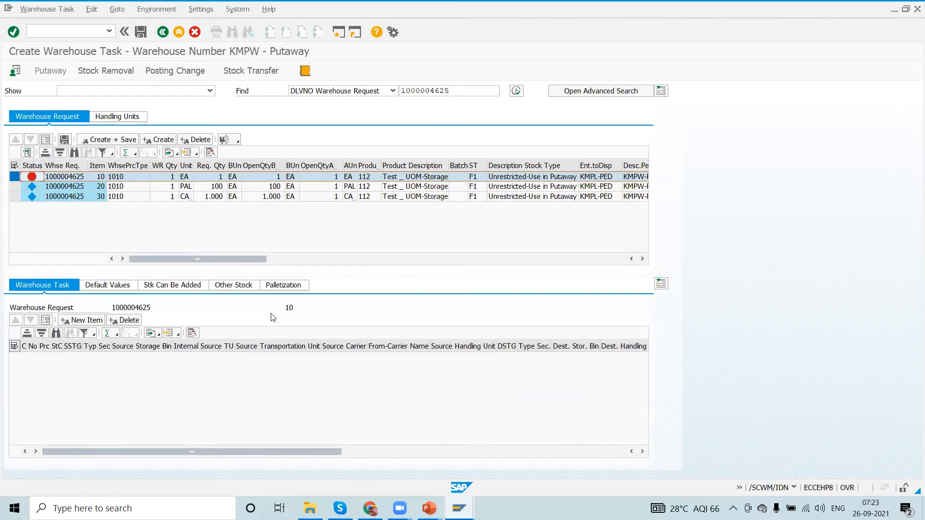
# Reopen the putaway search sequence settings in Customizing and check the quantity classifications of warehouse KMPW's PUT0 entries.
pyautogui.hotkey('alt', 'Tab')
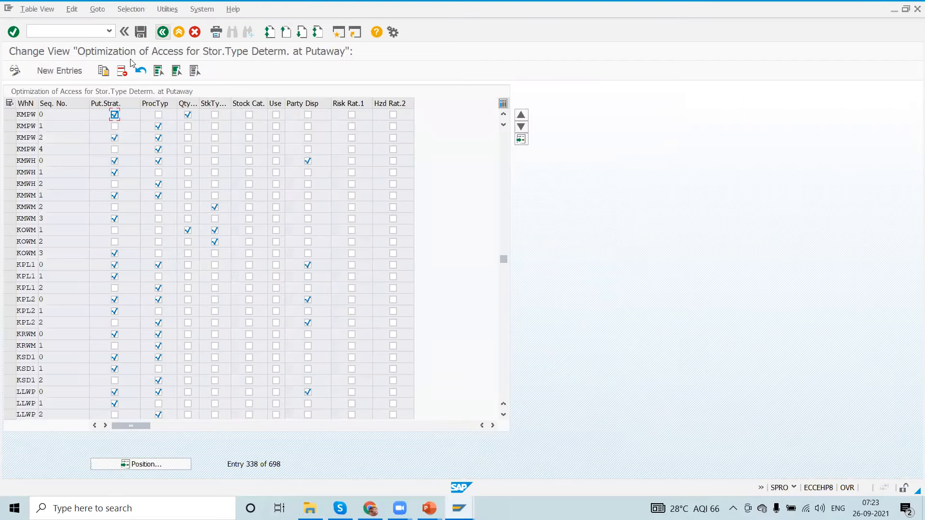
pyautogui.click(167, 31)
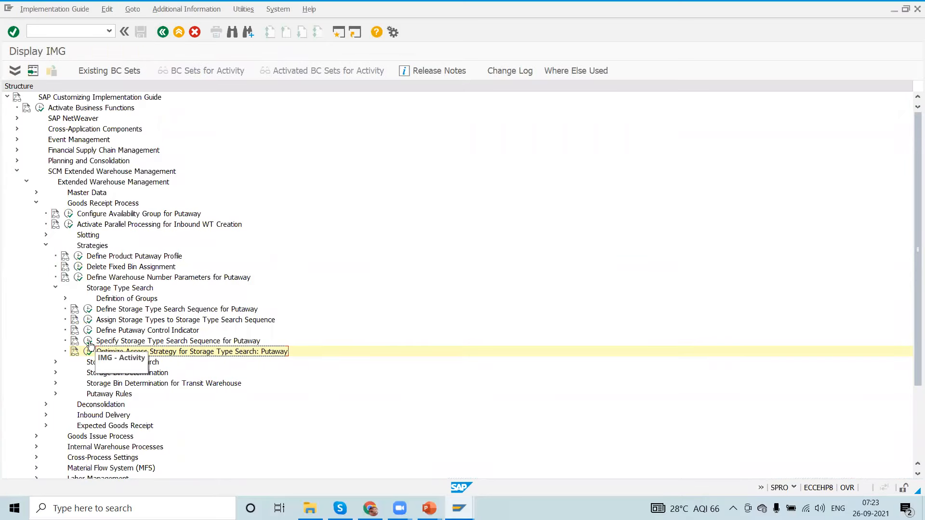
pyautogui.click(89, 341)
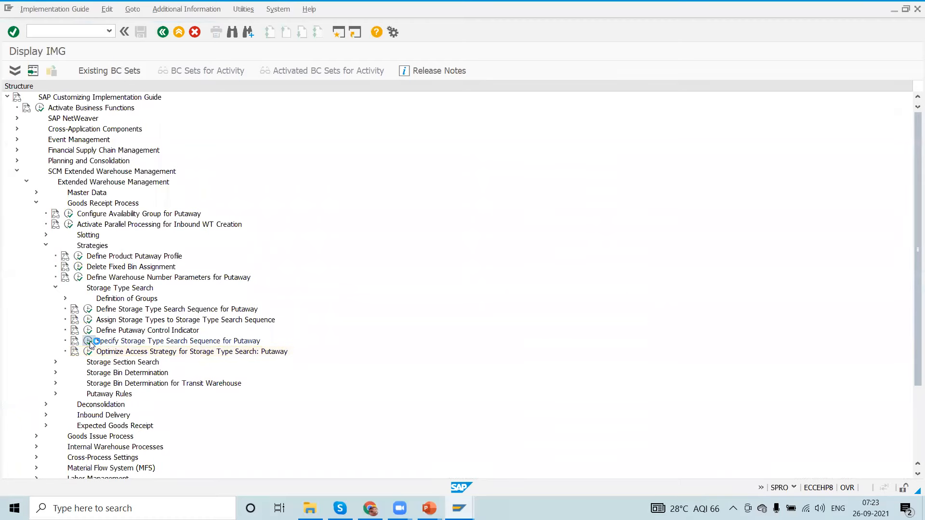
pyautogui.click(136, 465)
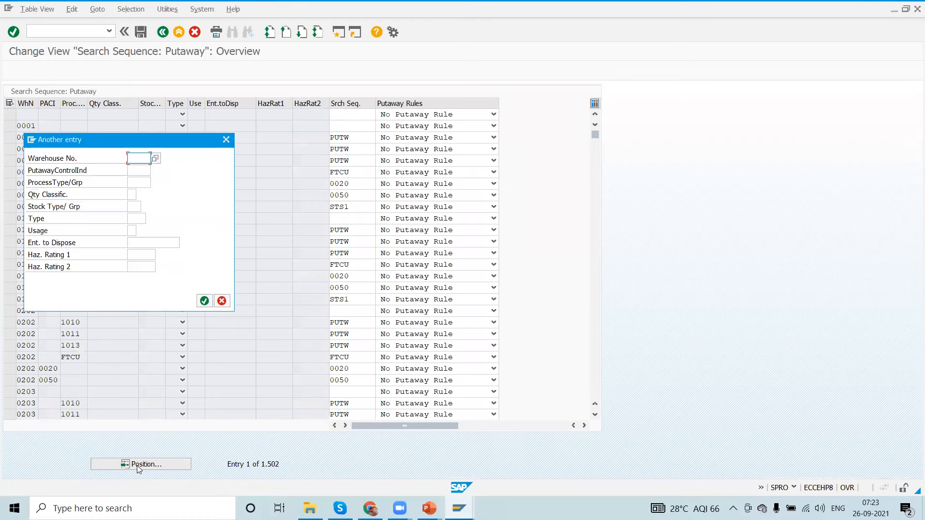
pyautogui.write('kmpw')
pyautogui.press('Return')
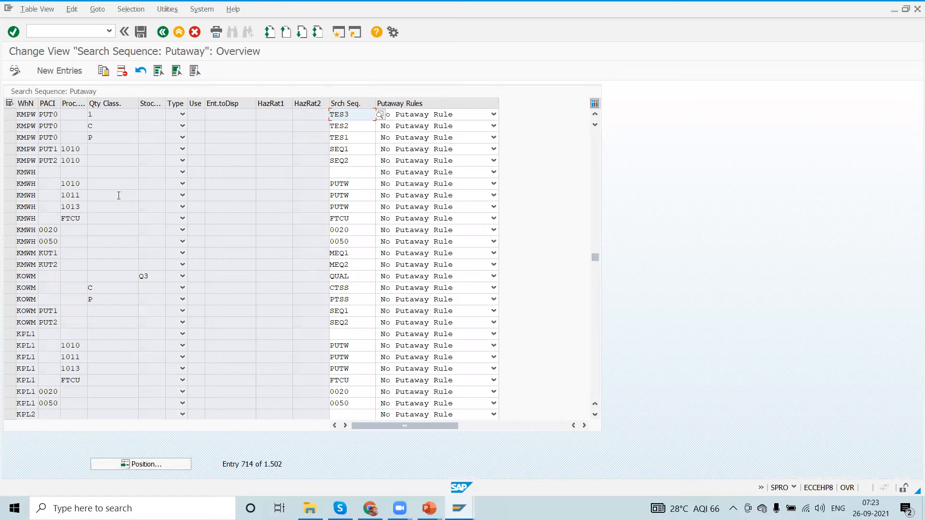
pyautogui.click(113, 114)
pyautogui.click(113, 127)
pyautogui.click(113, 138)
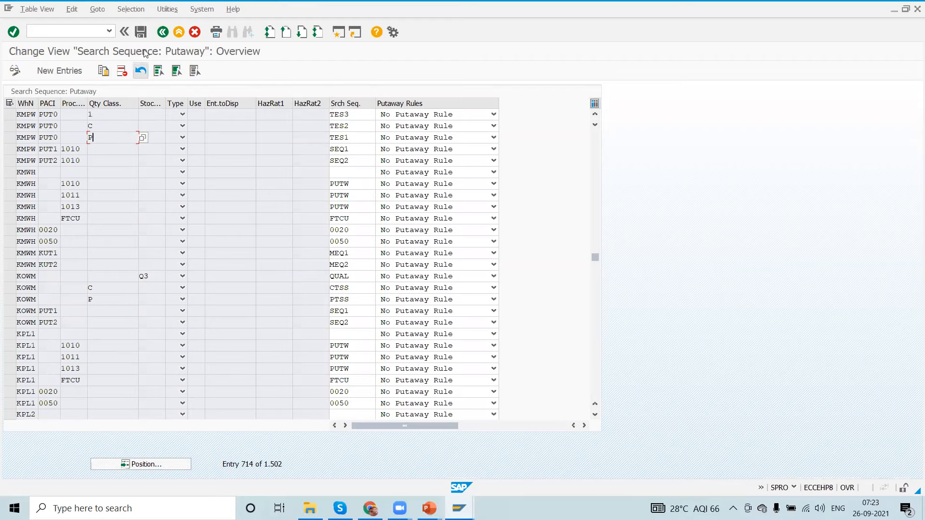
pyautogui.click(161, 33)
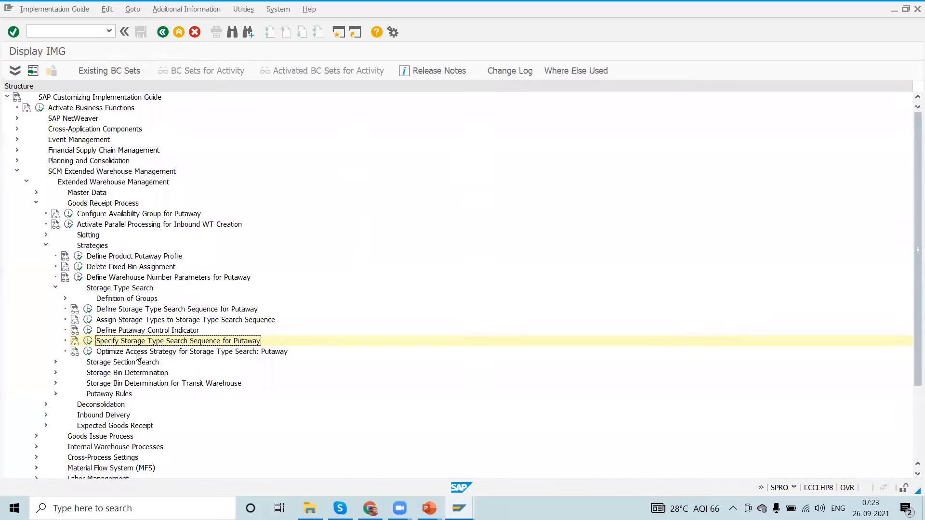
# Open Define Putaway Control Indicator and examine the search sequences assigned to warehouse KMPW's indicators.
pyautogui.click(88, 331)
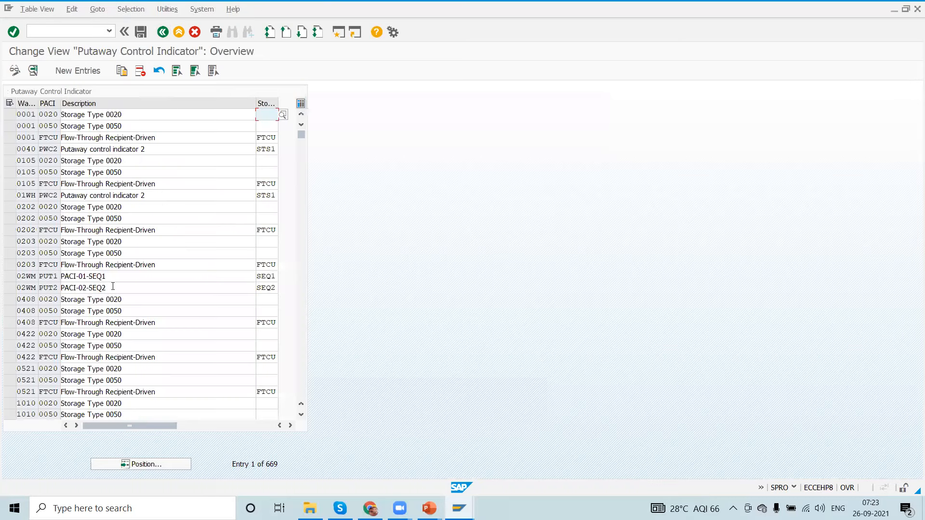
pyautogui.click(139, 467)
pyautogui.write('kmpw')
pyautogui.press('Return')
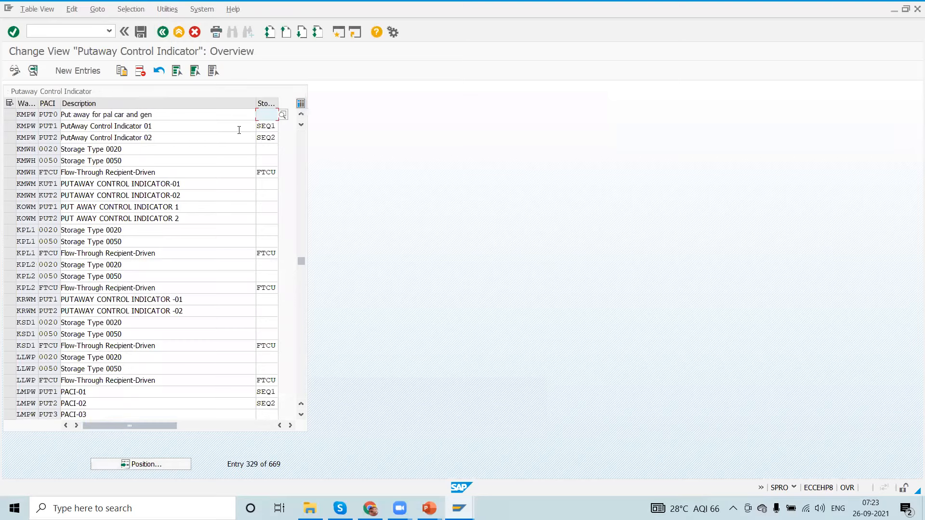
pyautogui.moveTo(258, 127); pyautogui.dragTo(278, 139)
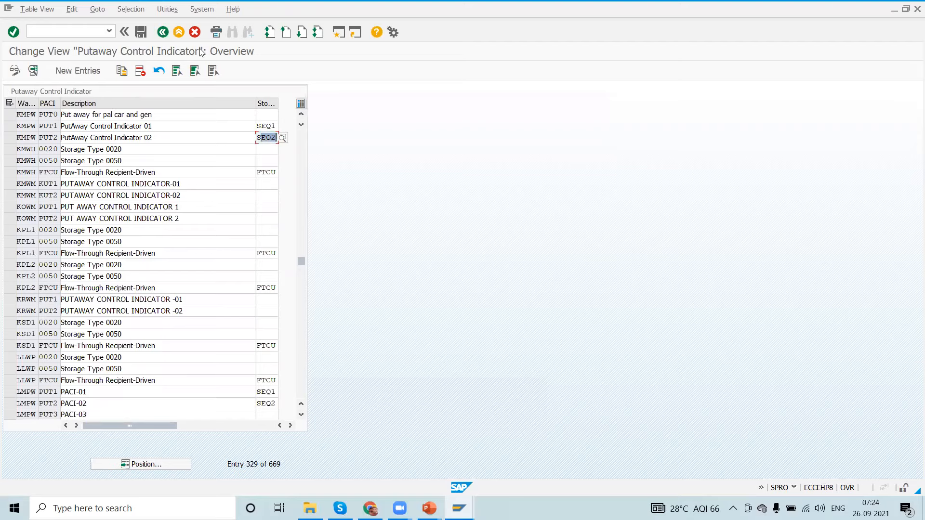
pyautogui.click(162, 32)
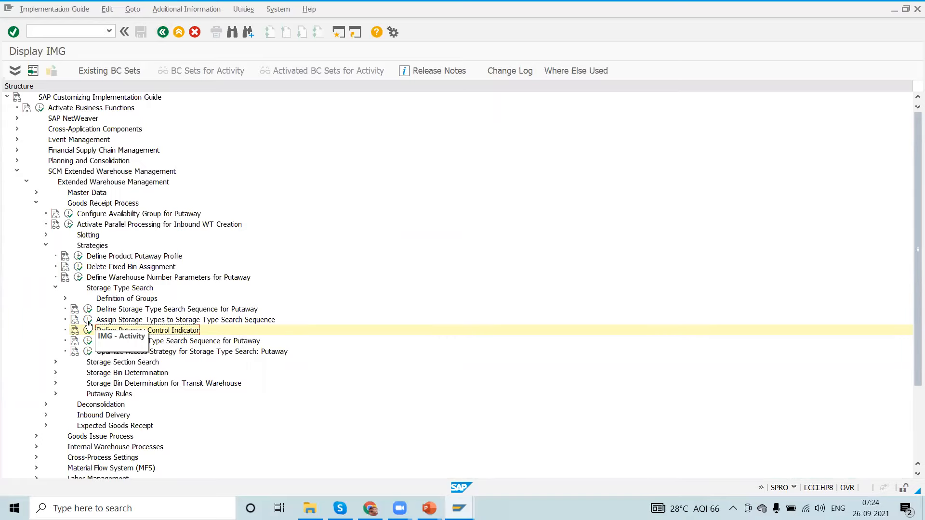
# Mark putaway control indicator PUT0 as fixed in the warehouse data of product 112 and save the product.
pyautogui.hotkey('alt', 'Tab')
pyautogui.hotkey('alt', 'Tab')
pyautogui.click(114, 164)
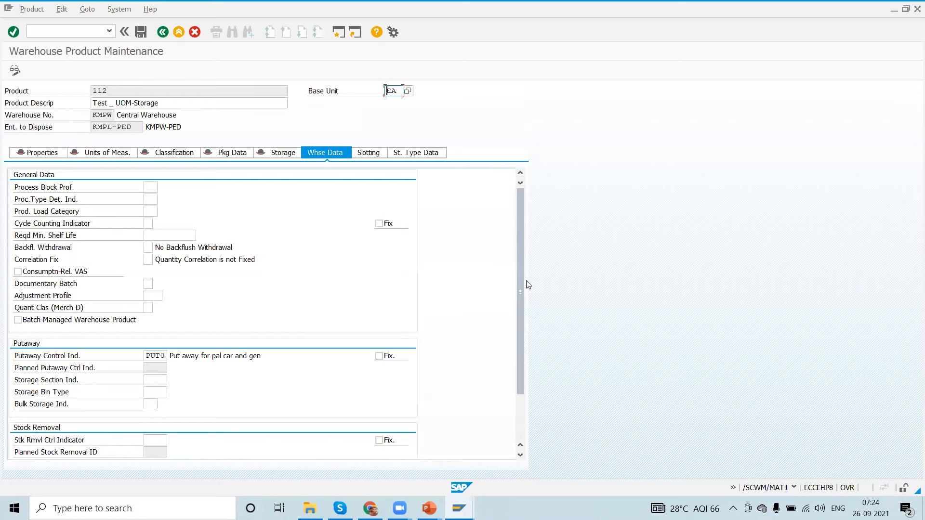
pyautogui.moveTo(519, 261); pyautogui.dragTo(519, 311)
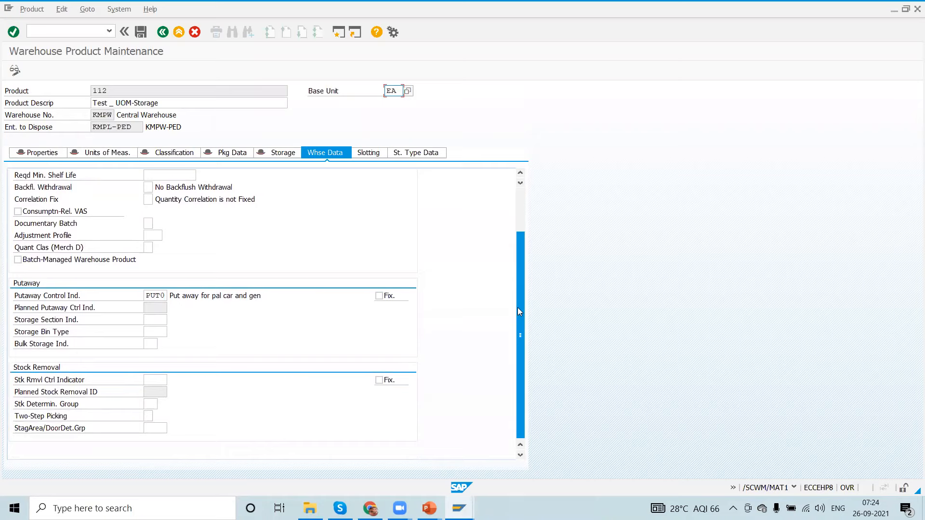
pyautogui.moveTo(517, 302); pyautogui.dragTo(515, 256)
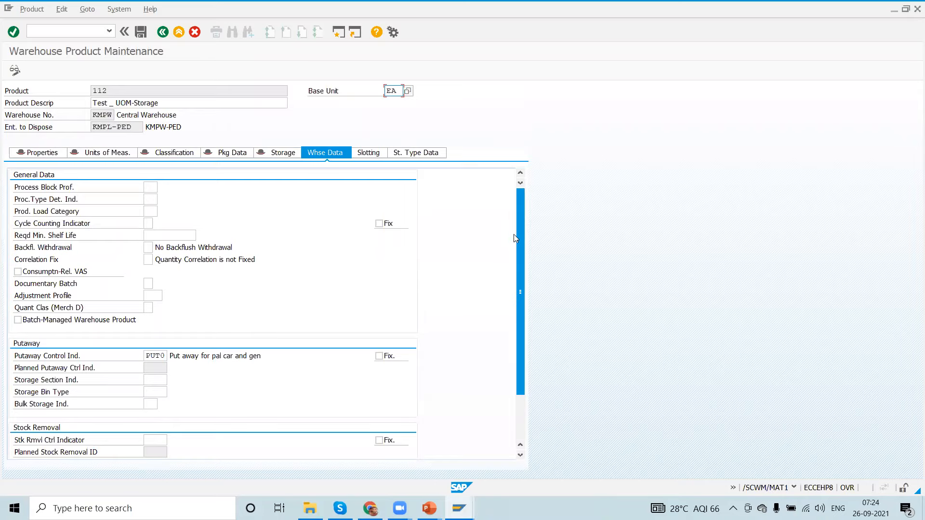
pyautogui.scroll(-2, 513, 270)
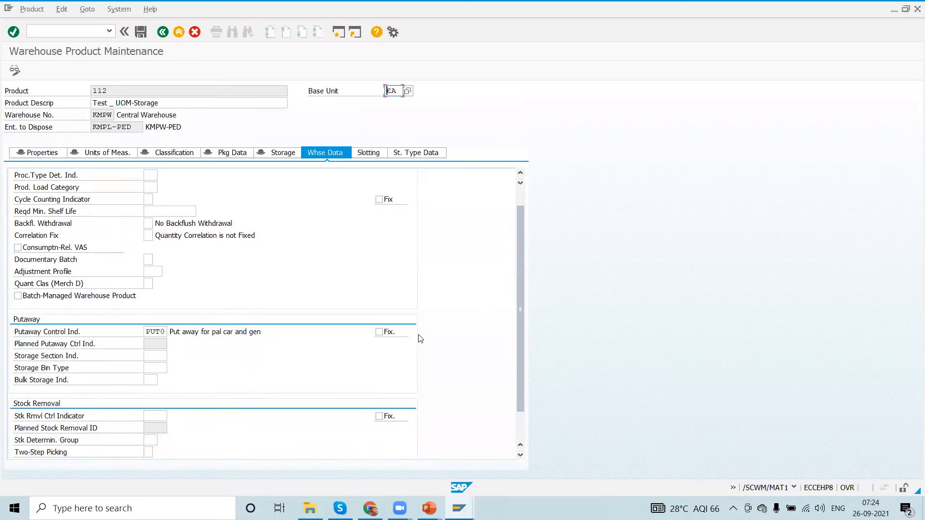
pyautogui.click(379, 332)
pyautogui.click(140, 32)
pyautogui.click(164, 32)
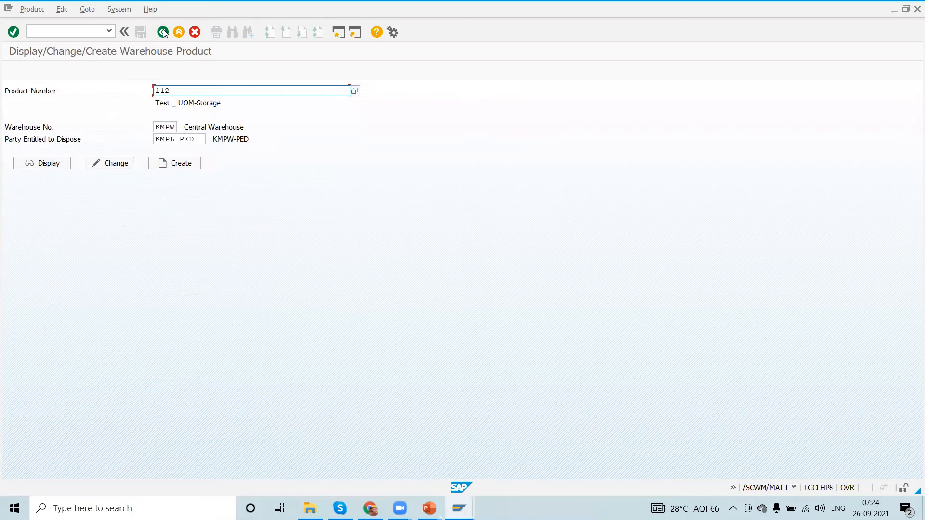
# Leave the open putaway screen without saving, start warehouse task creation again from the inbound delivery, and retry the task for item 10.
pyautogui.hotkey('alt', 'Tab')
pyautogui.hotkey('alt', 'Tab')
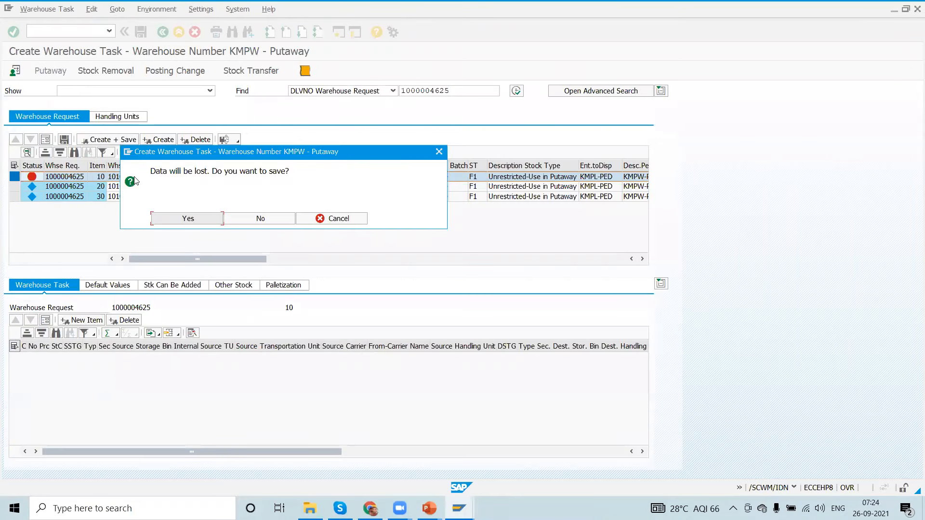
pyautogui.click(245, 220)
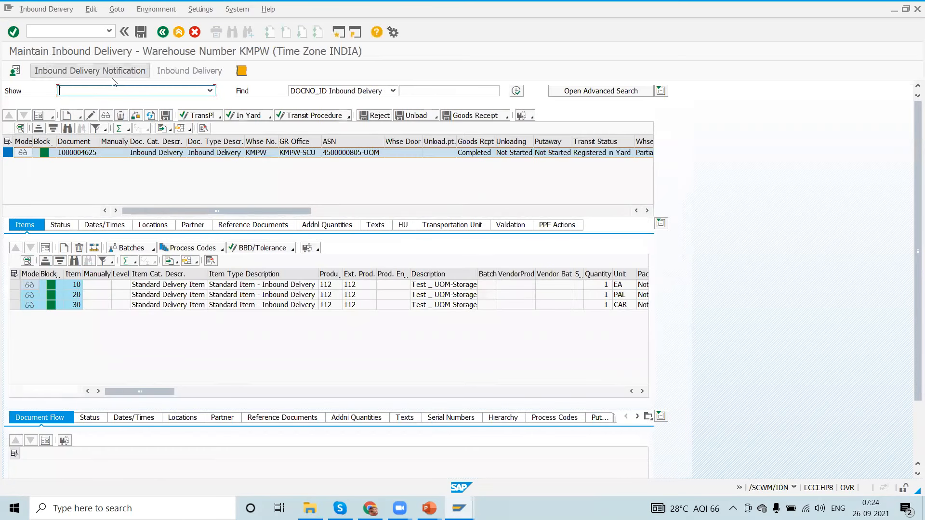
pyautogui.click(46, 9)
pyautogui.moveTo(90, 38)
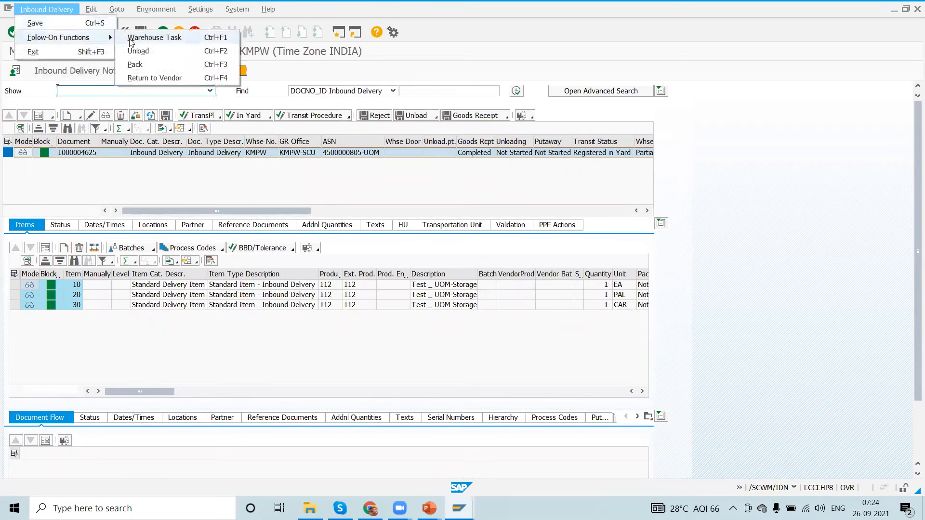
pyautogui.click(145, 38)
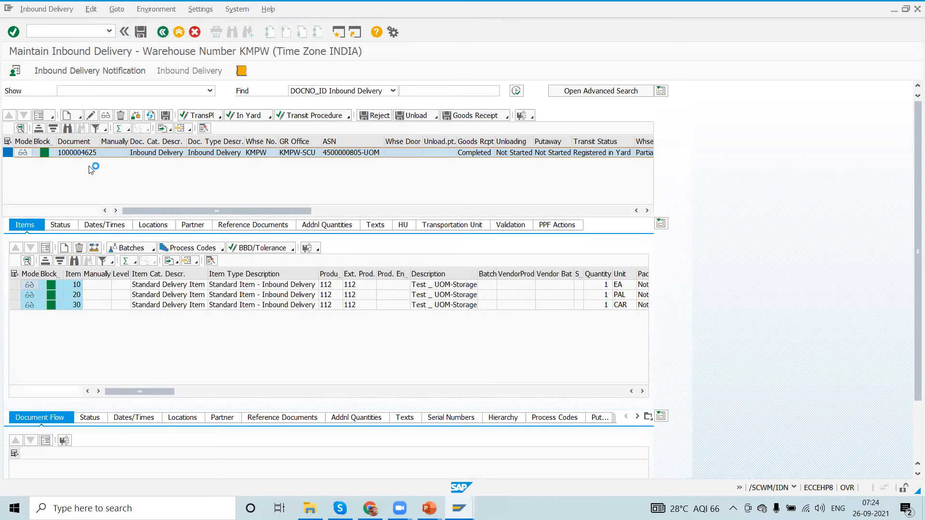
pyautogui.click(14, 177)
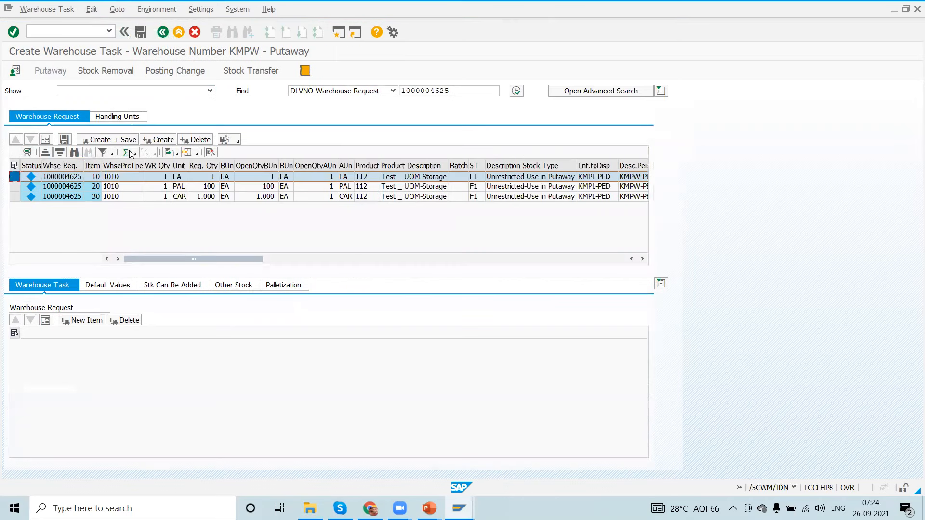
pyautogui.click(158, 139)
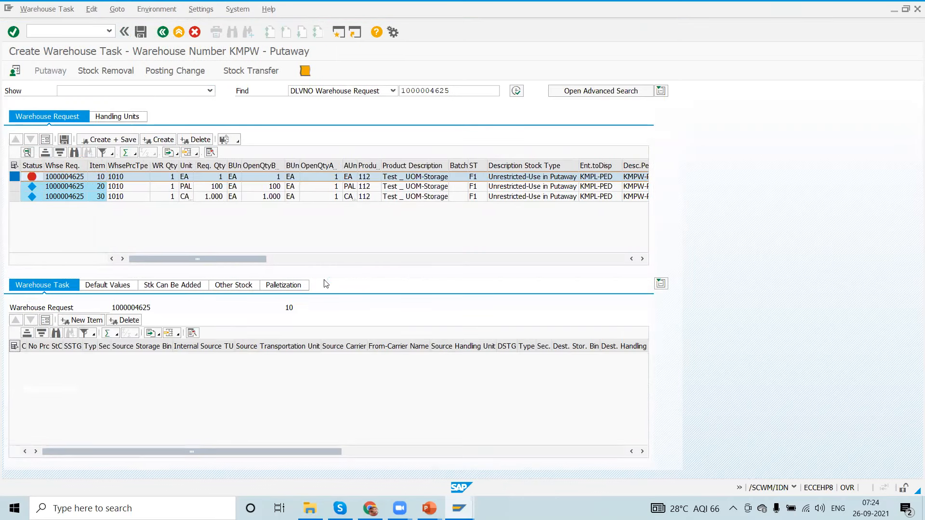
# Set item 10's destination to storage type GENE and bin GENE-01 in the default values, and create its warehouse task.
pyautogui.click(104, 285)
pyautogui.click(118, 403)
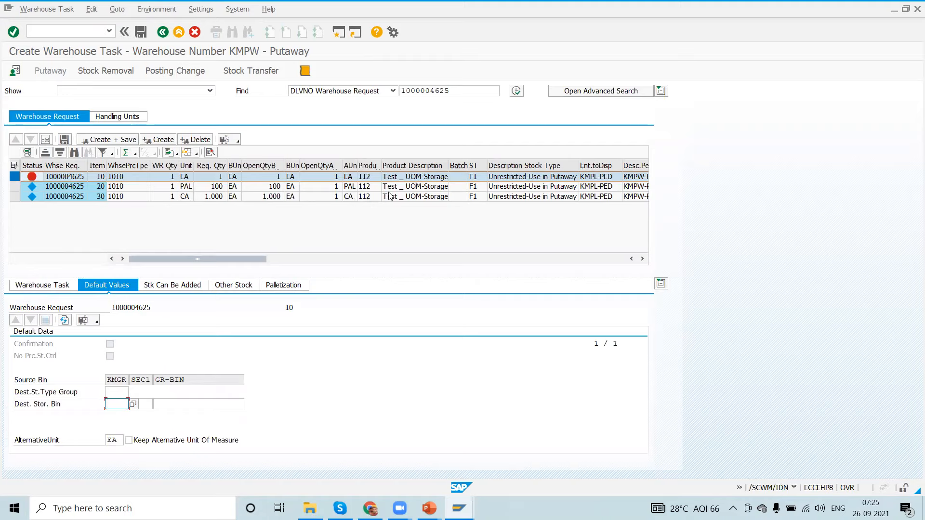
pyautogui.click(132, 405)
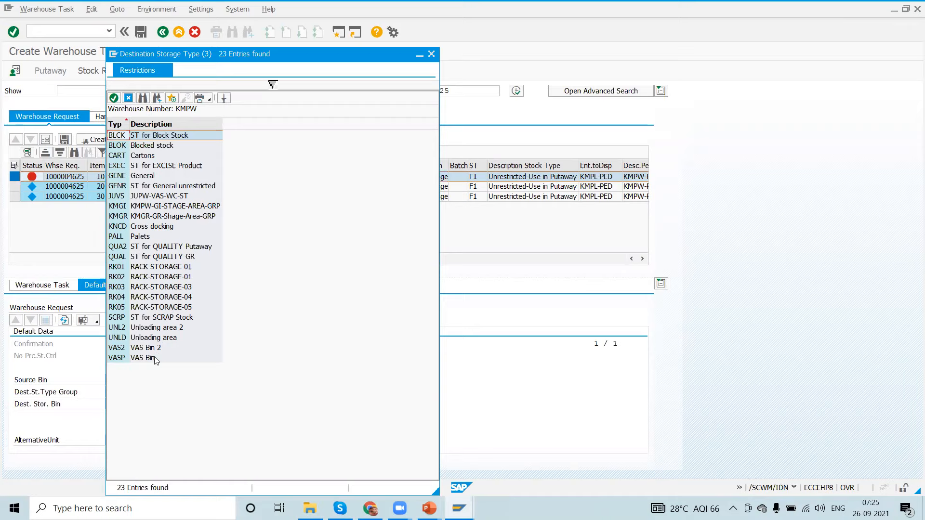
pyautogui.doubleClick(160, 176)
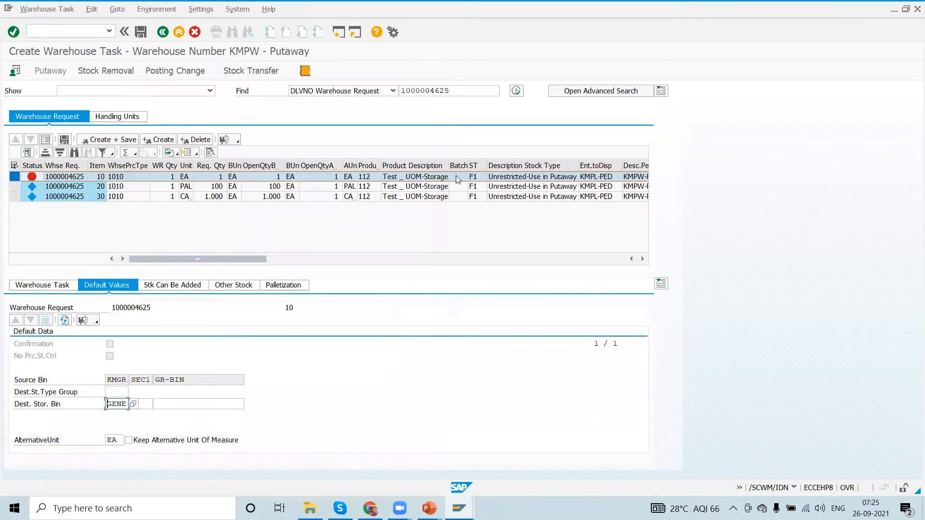
pyautogui.click(147, 405)
pyautogui.click(157, 405)
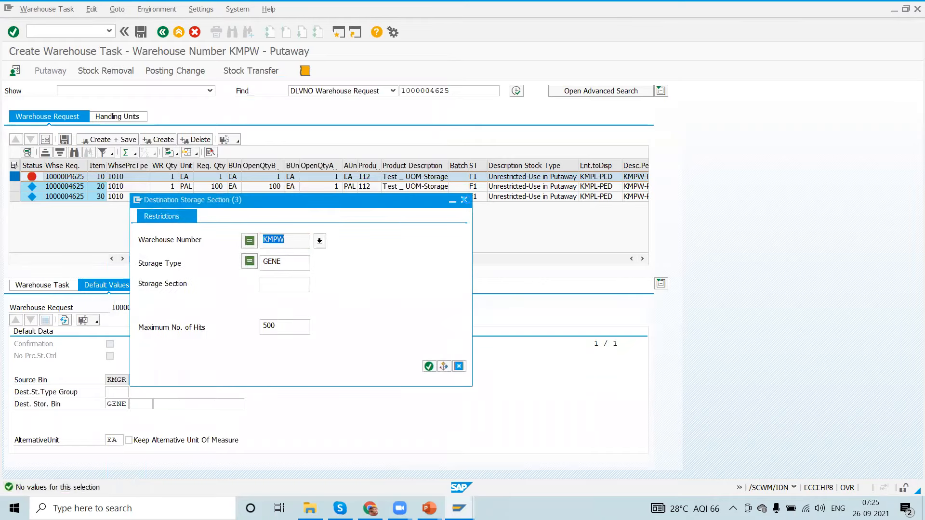
pyautogui.click(464, 200)
pyautogui.click(230, 405)
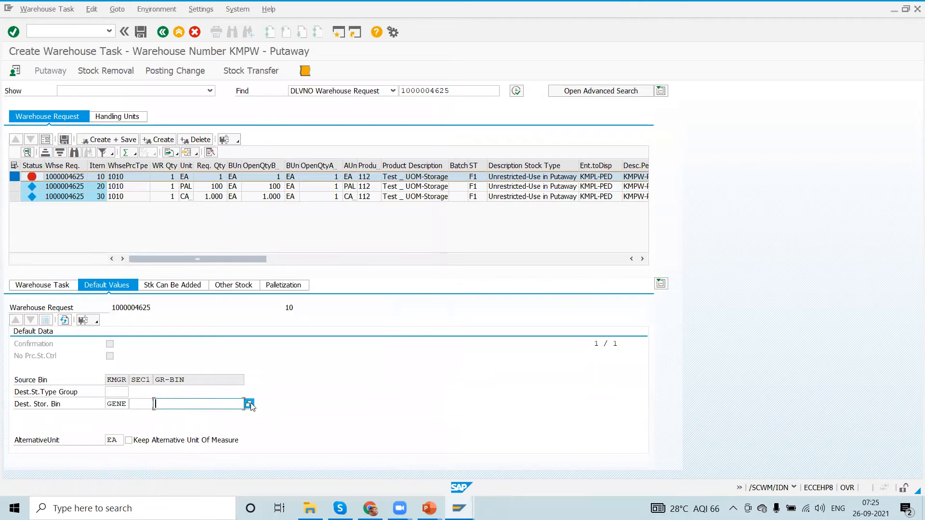
pyautogui.click(249, 404)
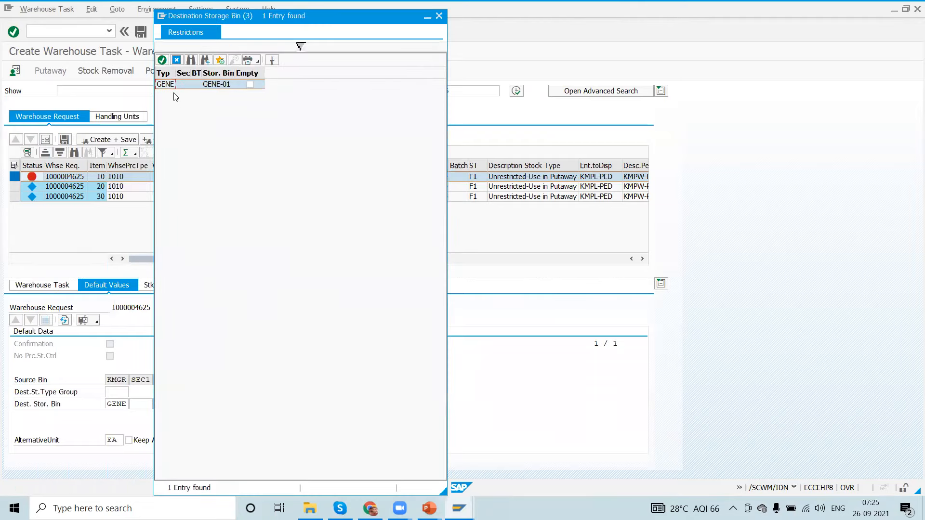
pyautogui.doubleClick(166, 85)
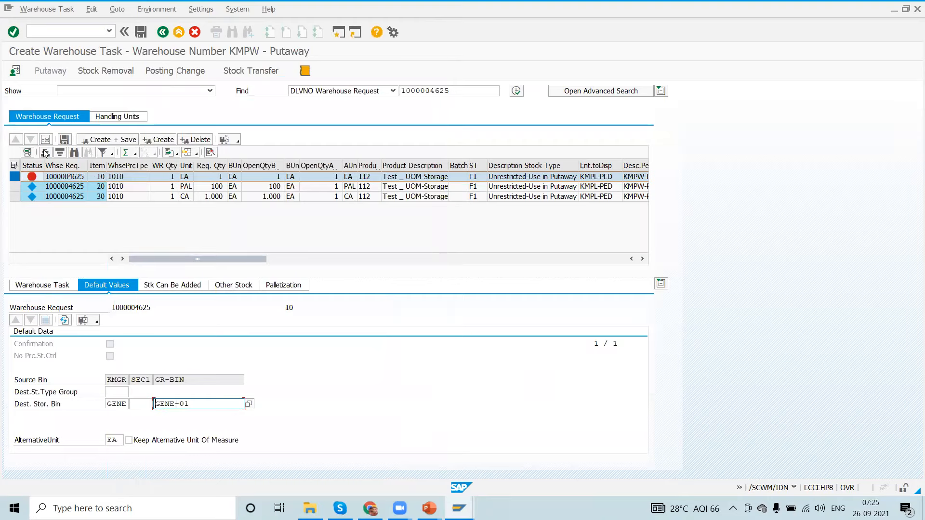
pyautogui.click(158, 140)
# Set item 20's destination to storage type PALL and bin PALL-01, and create its warehouse task.
pyautogui.click(14, 186)
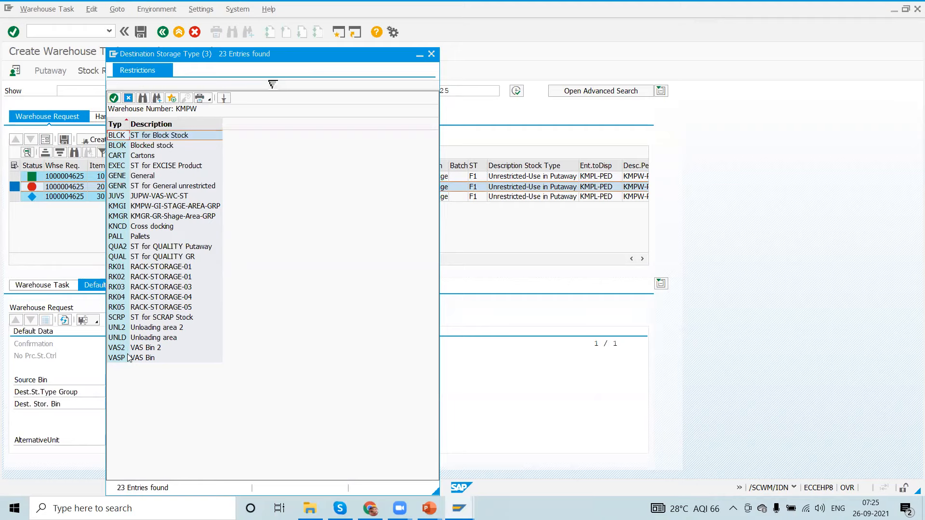
pyautogui.doubleClick(139, 237)
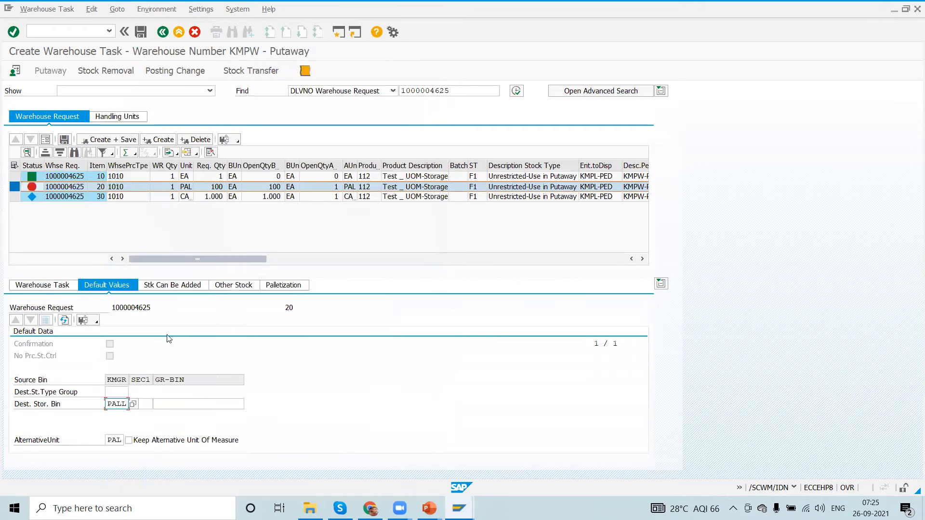
pyautogui.click(173, 400)
pyautogui.click(249, 404)
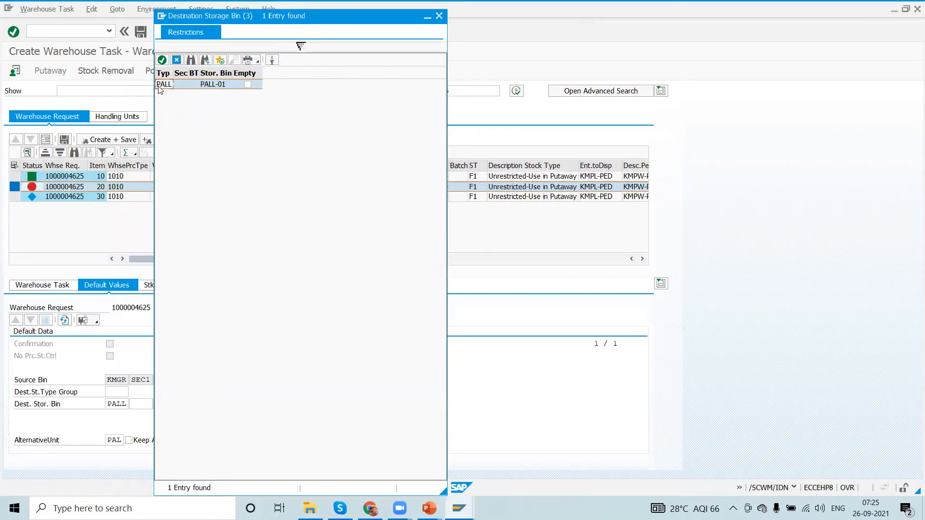
pyautogui.doubleClick(159, 85)
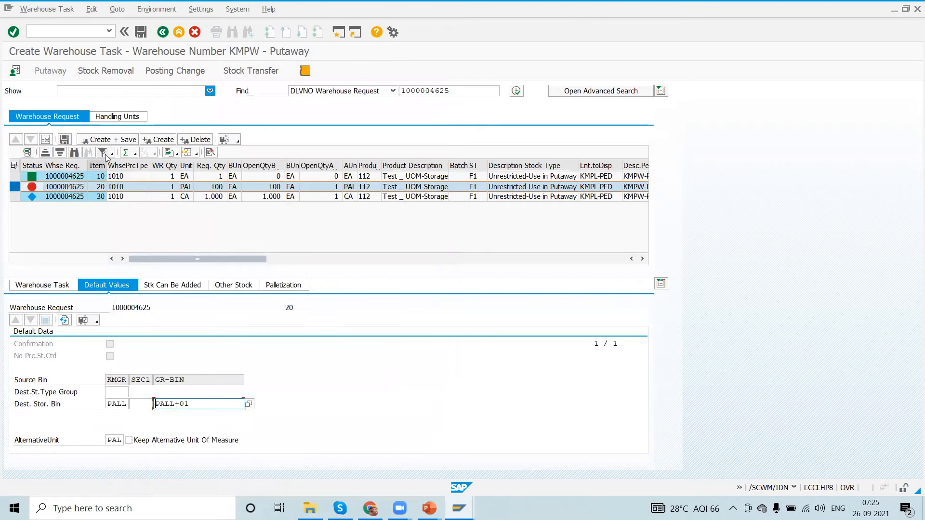
pyautogui.click(161, 139)
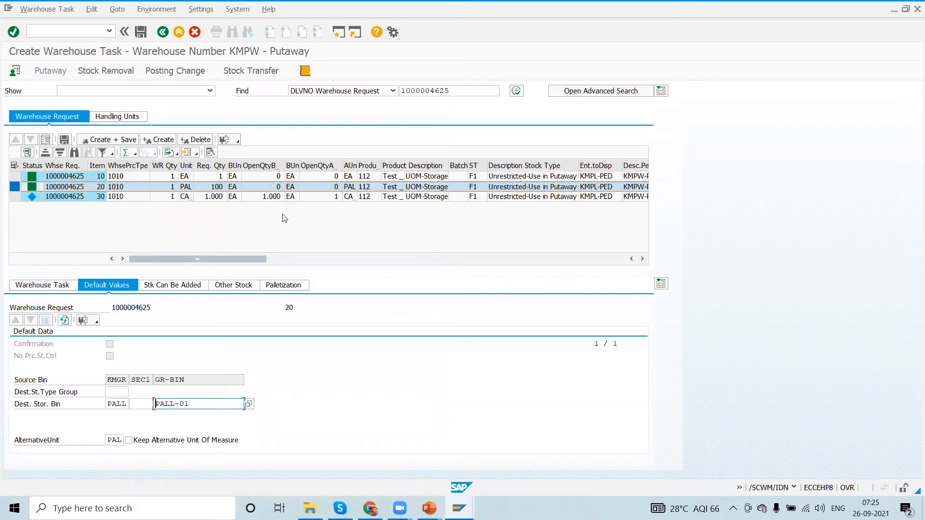
# Create the warehouse task for item 30 and compare the destination bins of the tasks for all three items.
pyautogui.click(14, 197)
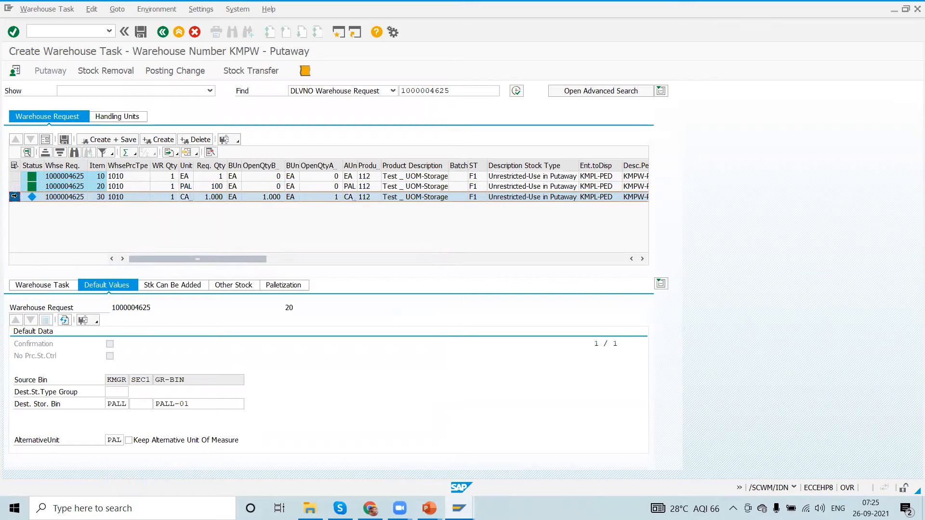
pyautogui.click(160, 140)
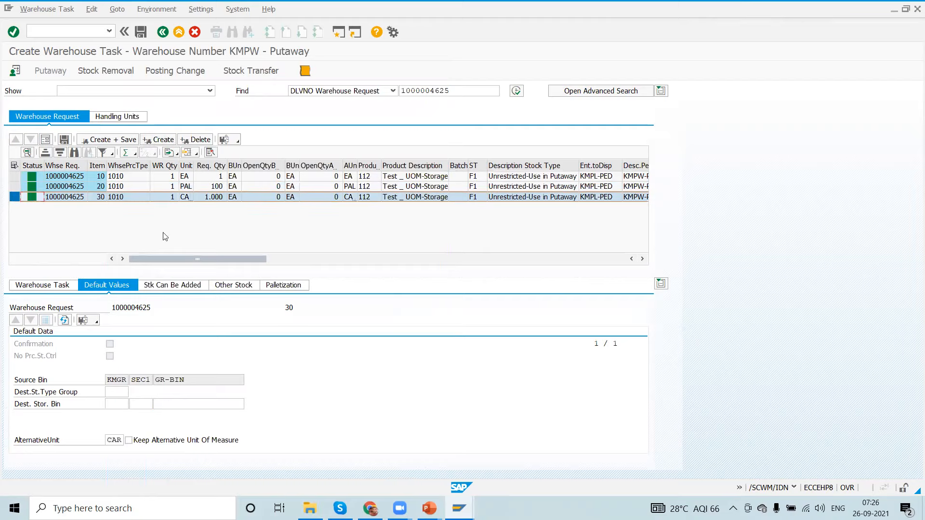
pyautogui.click(60, 287)
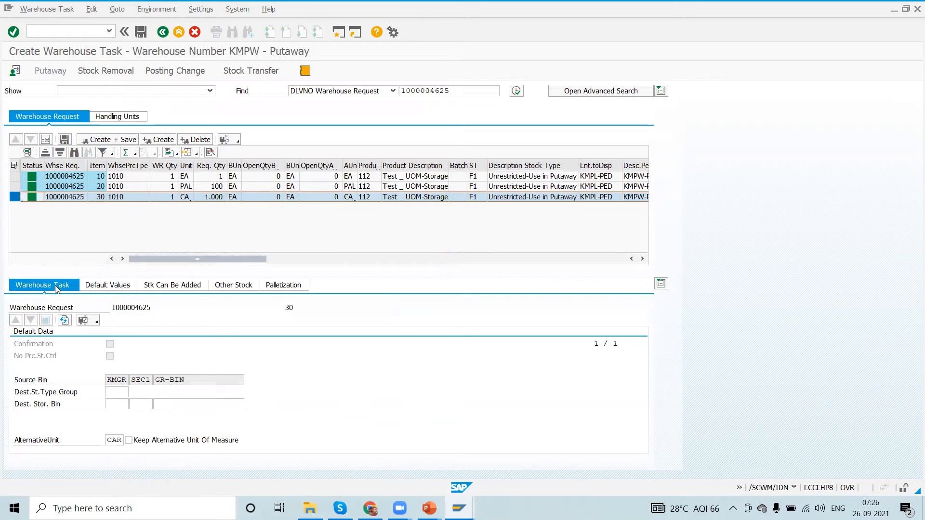
pyautogui.click(118, 285)
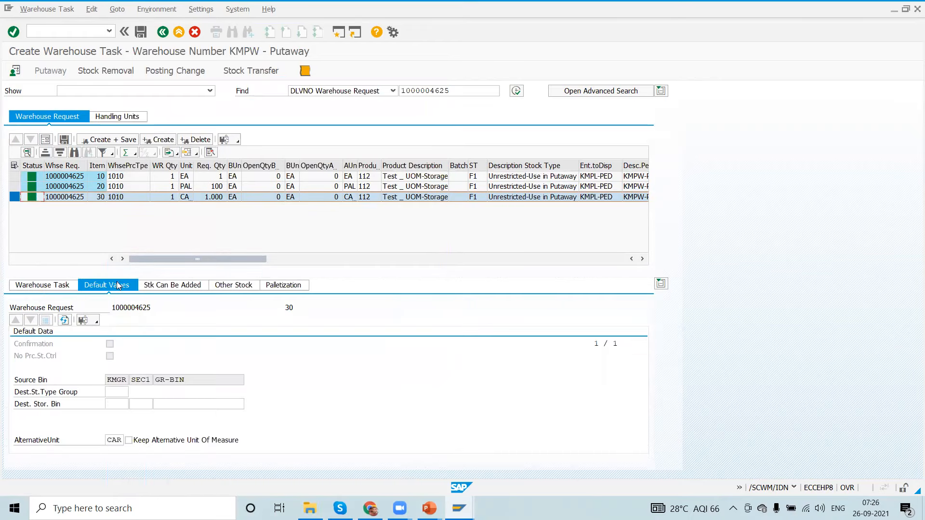
pyautogui.click(51, 286)
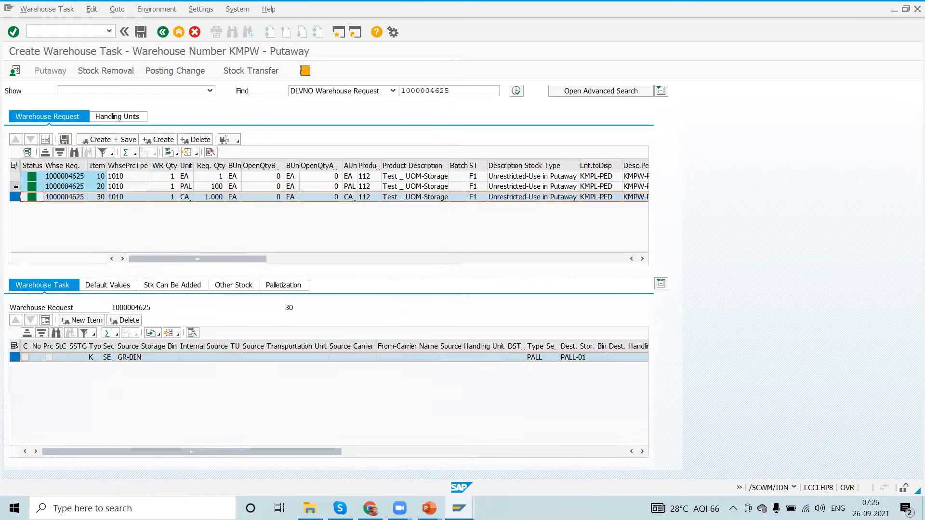
pyautogui.click(15, 186)
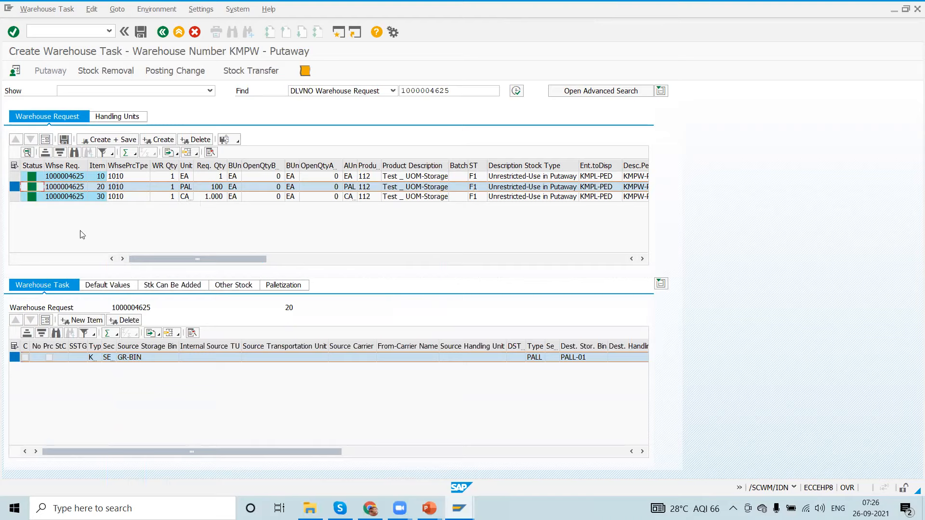
pyautogui.click(15, 176)
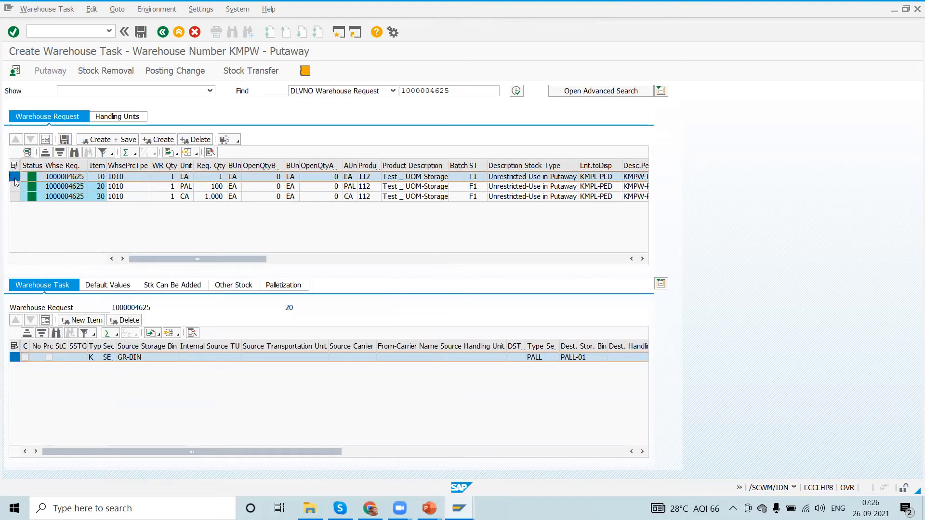
pyautogui.click(15, 187)
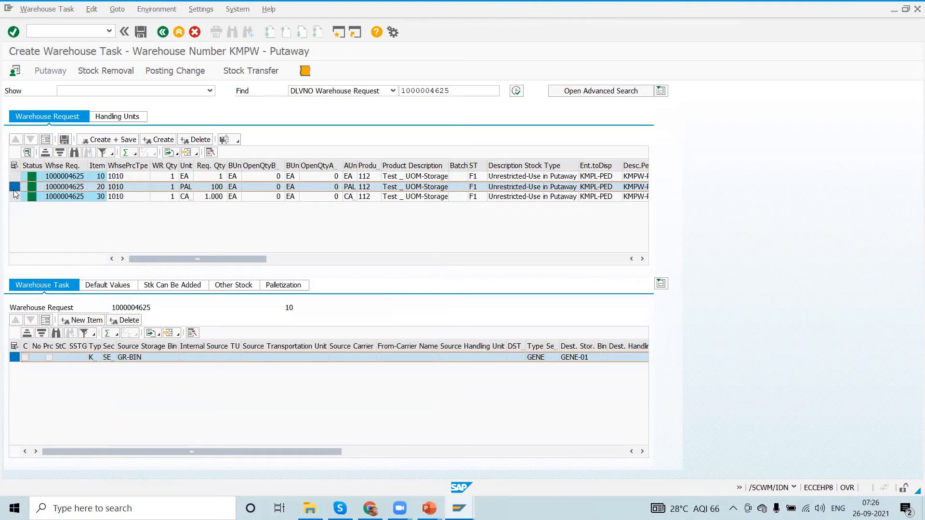
pyautogui.click(16, 197)
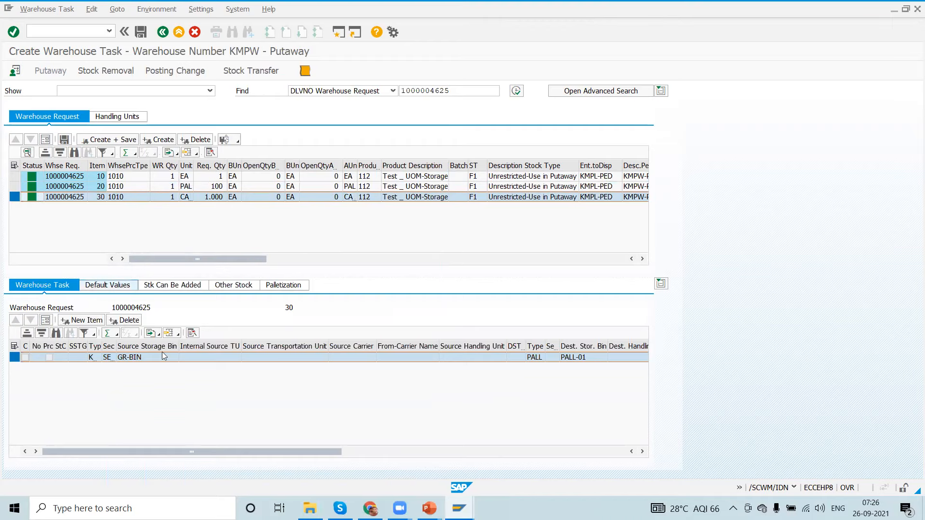
# Enter storage type CART and bin CART-01 as item 30's default destination, and create and save the warehouse tasks.
pyautogui.click(122, 404)
pyautogui.click(134, 404)
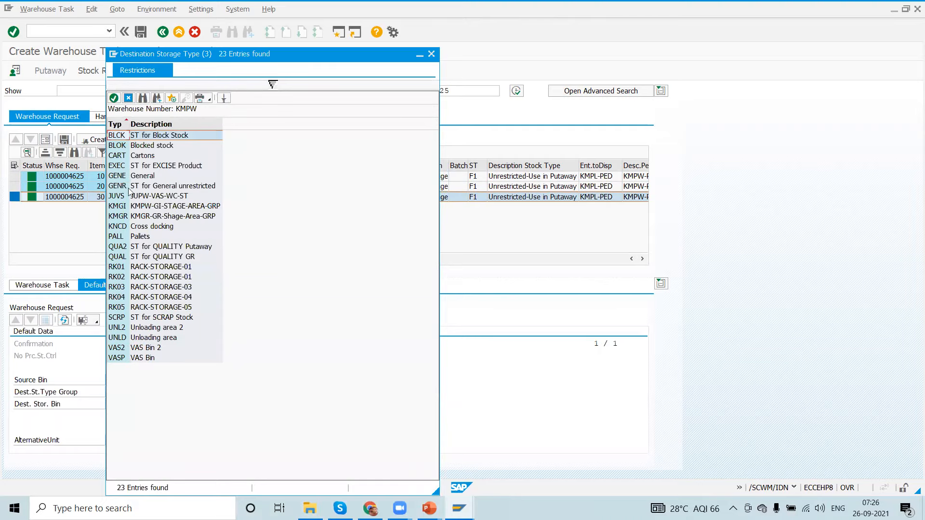
pyautogui.doubleClick(123, 155)
pyautogui.click(179, 403)
pyautogui.click(248, 405)
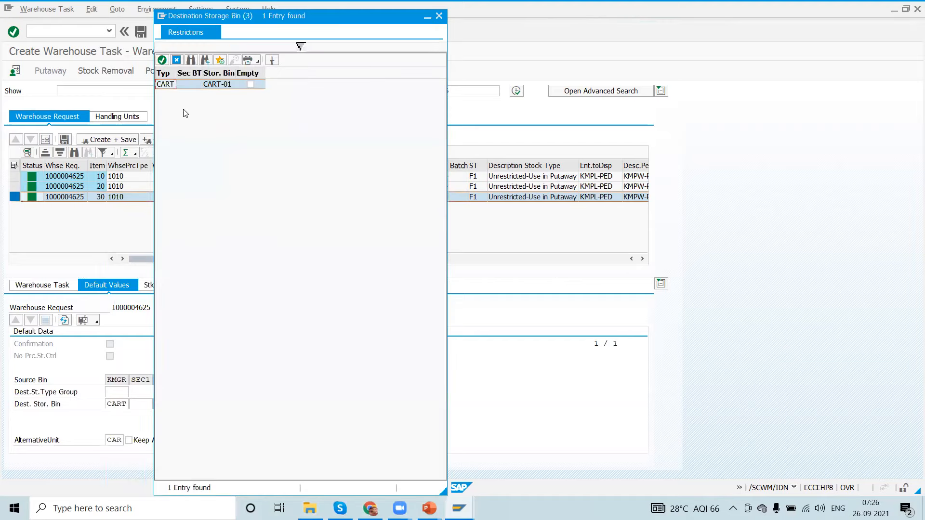
pyautogui.doubleClick(165, 84)
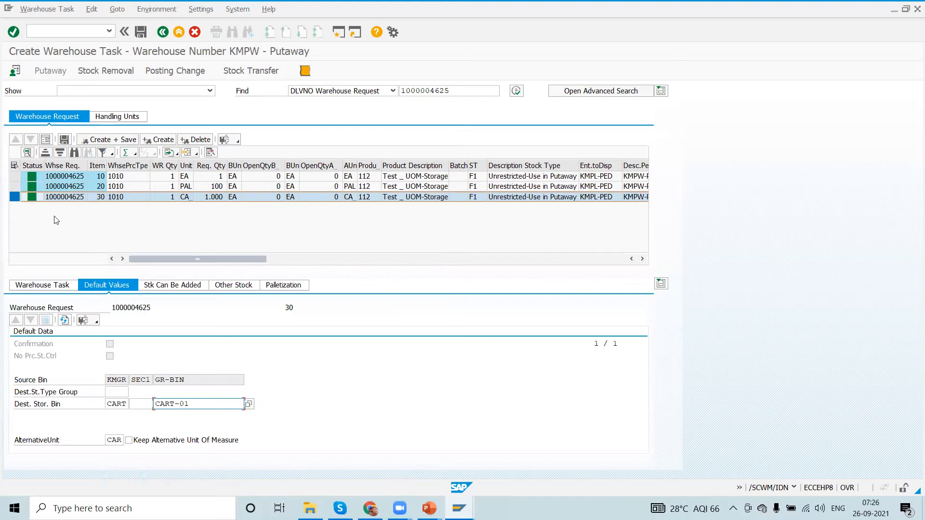
pyautogui.click(110, 140)
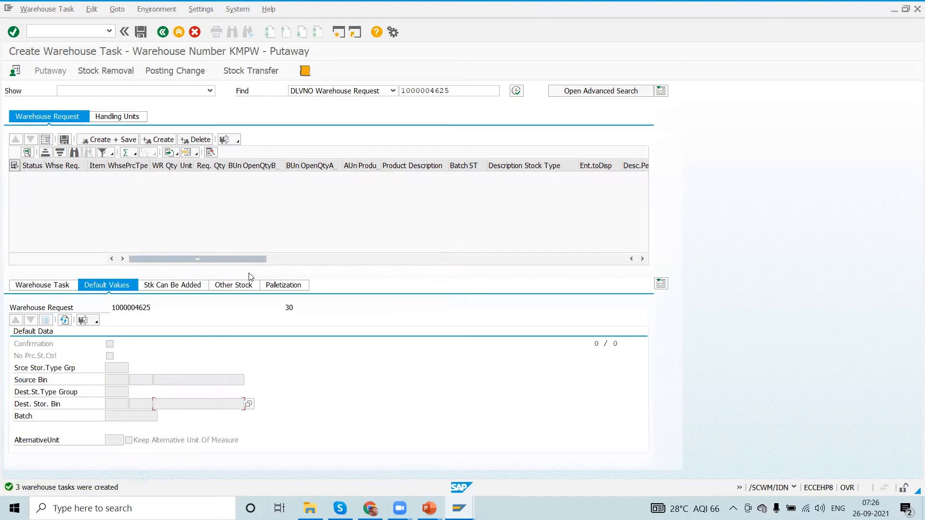
# Switch to the Warehouse Management Monitor, refresh the stock overview of product 112, and widen the storage bin column to check the bins.
pyautogui.hotkey('alt', 'Tab')
pyautogui.hotkey('alt', 'Tab')
pyautogui.hotkey('alt', 'Tab')
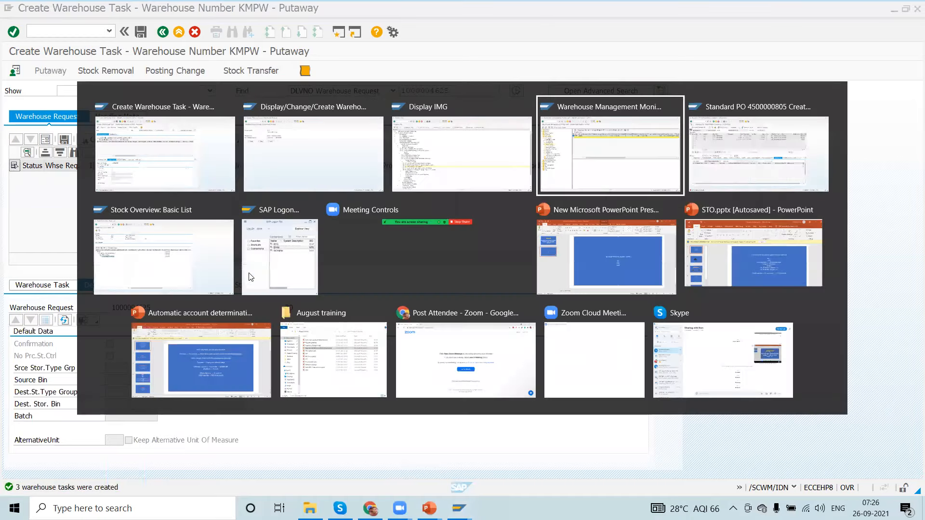
pyautogui.moveTo(209, 211); pyautogui.dragTo(143, 212)
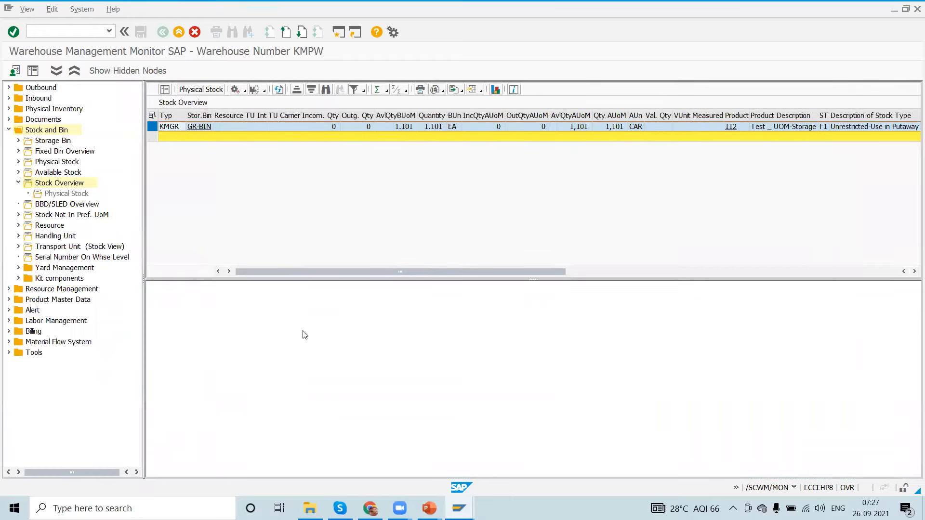
pyautogui.click(278, 91)
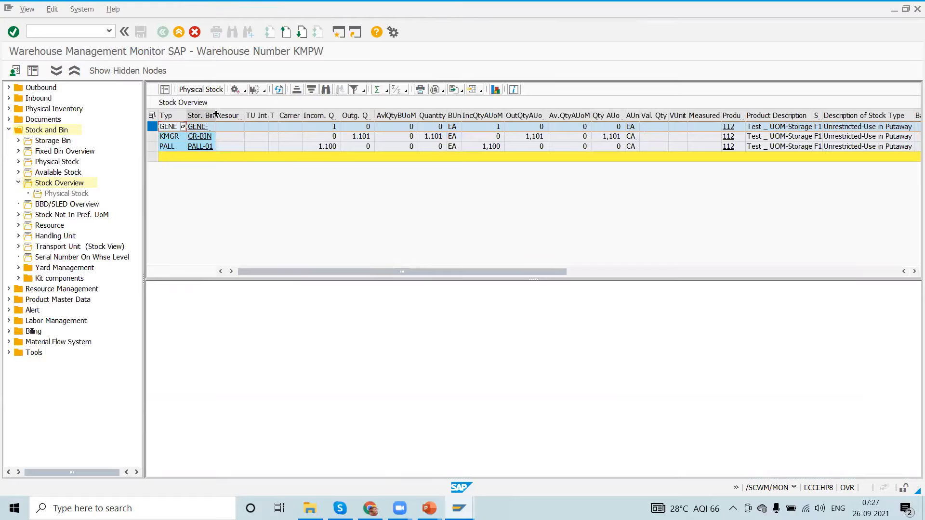
pyautogui.moveTo(216, 114); pyautogui.dragTo(246, 115)
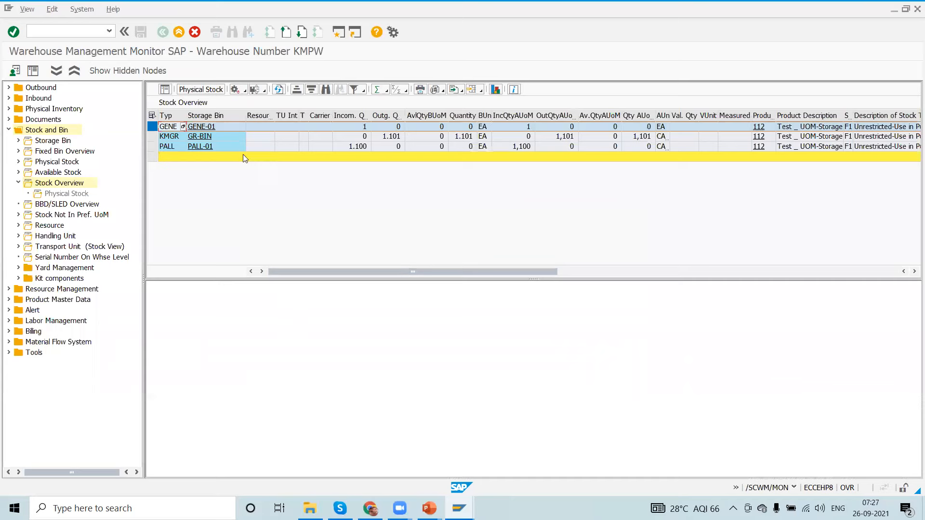
# Confirm and save the warehouse order holding the three putaway tasks of product 112, and widen the destination storage type column.
pyautogui.hotkey('alt', 'Tab')
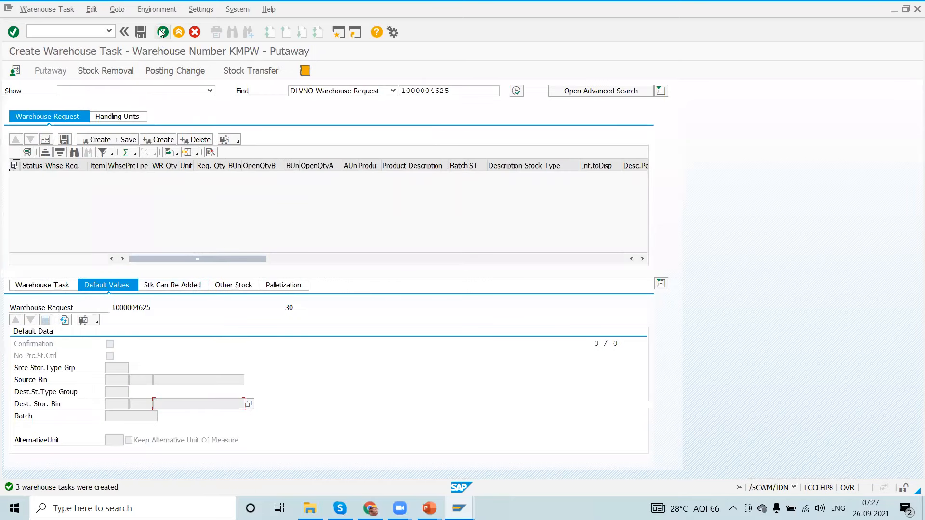
pyautogui.click(46, 9)
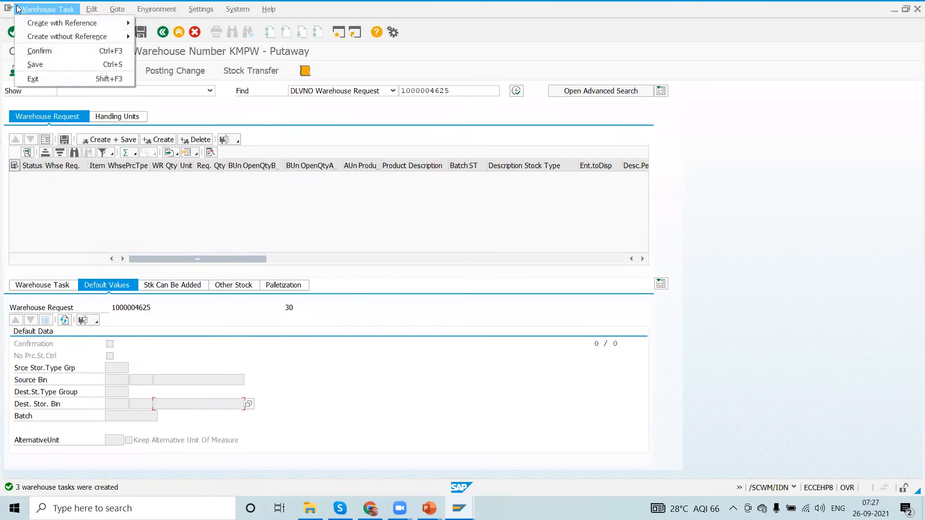
pyautogui.click(73, 54)
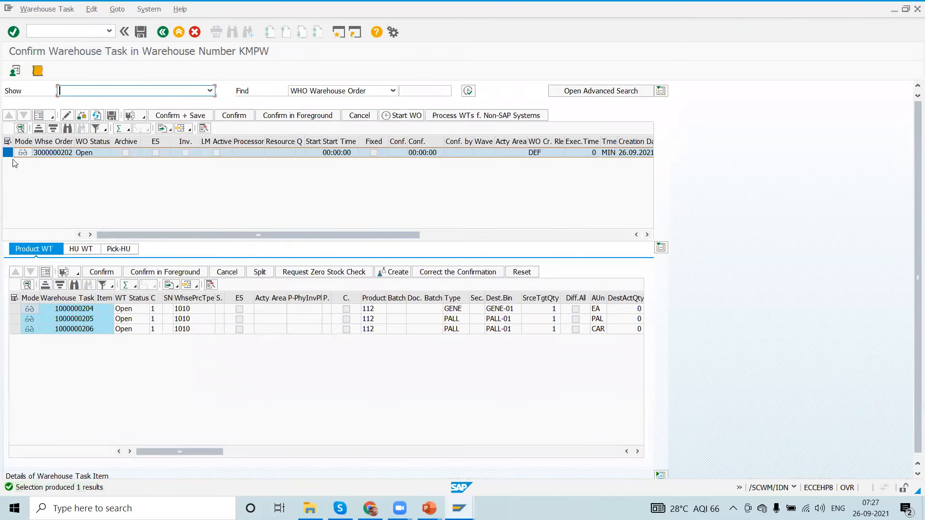
pyautogui.click(179, 118)
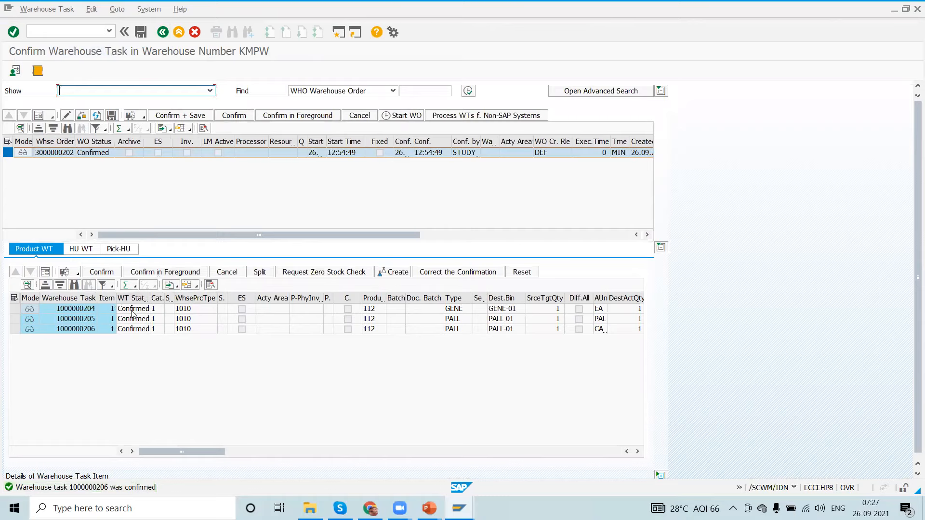
pyautogui.click(14, 309)
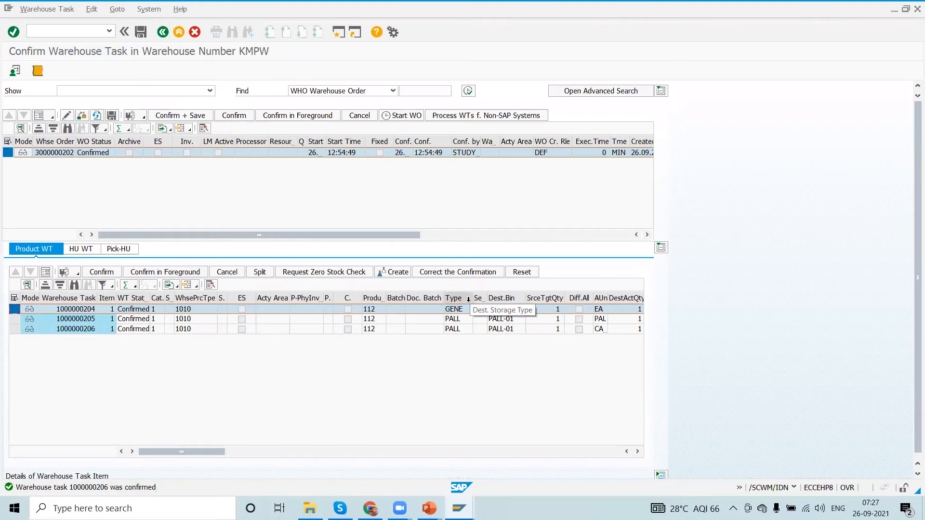
pyautogui.moveTo(473, 299); pyautogui.dragTo(489, 302)
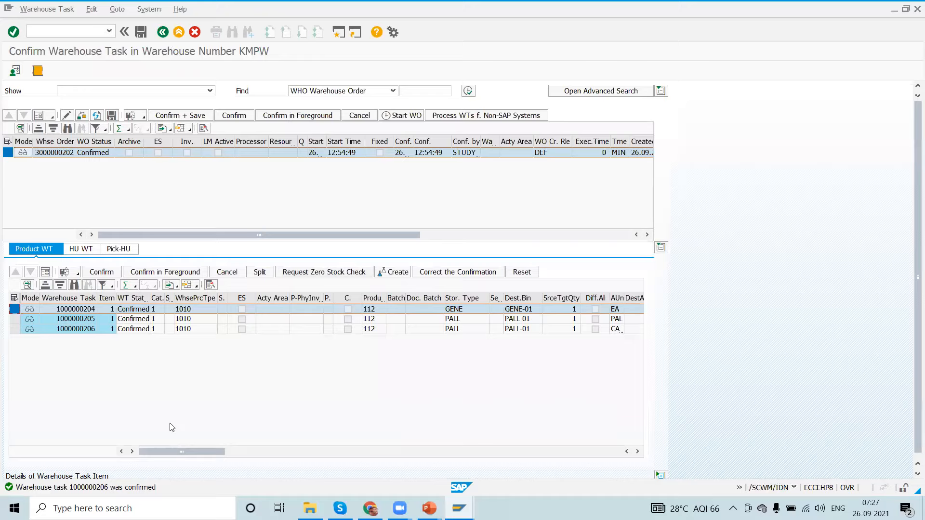
# Switch to the Warehouse Management Monitor, refresh the stock overview of product 112, and widen the storage type and storage bin columns.
pyautogui.hotkey('alt', 'Tab')
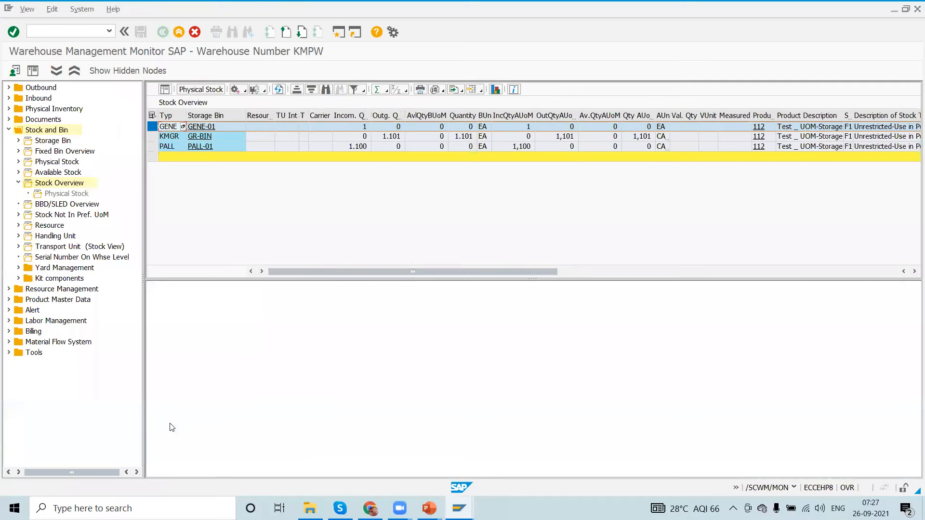
pyautogui.click(278, 89)
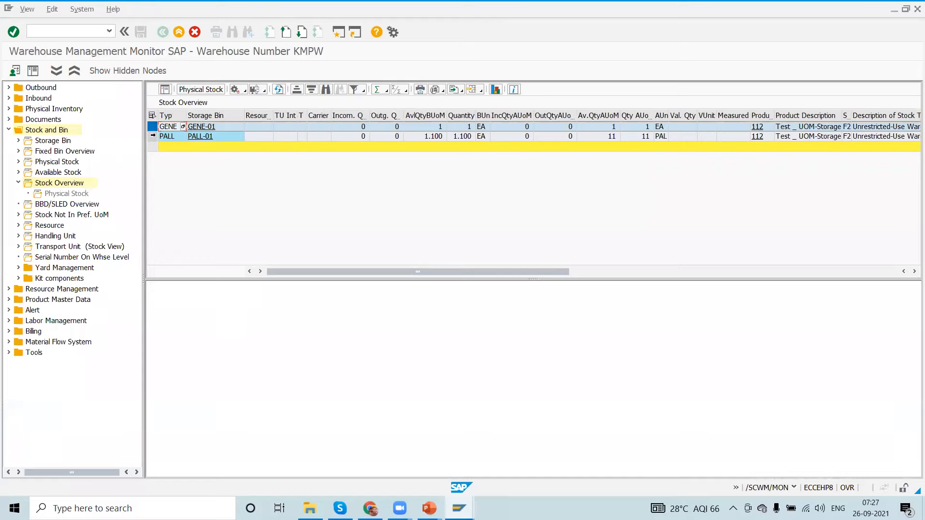
pyautogui.click(153, 136)
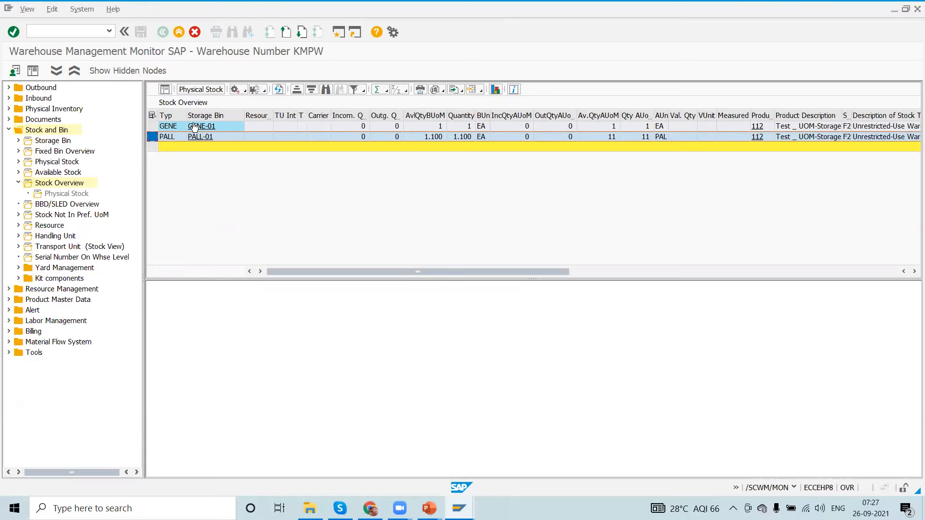
pyautogui.moveTo(186, 114); pyautogui.dragTo(203, 115)
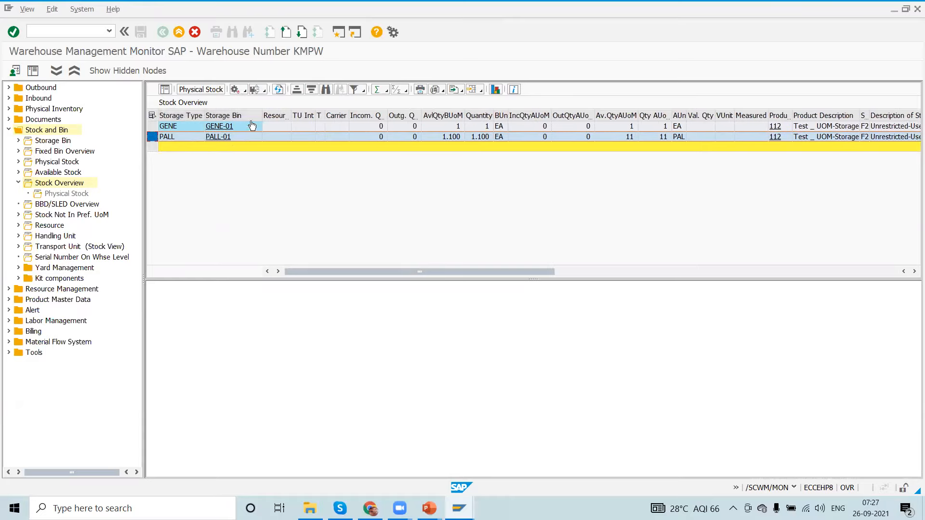
pyautogui.moveTo(262, 114); pyautogui.dragTo(287, 115)
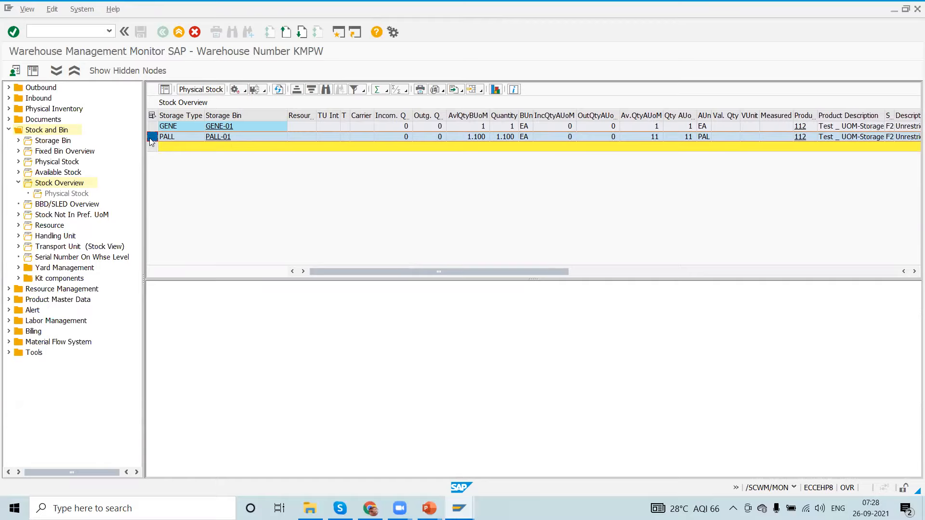
# Examine the stock overview's remaining columns for bins GENE-01 and PALL-01, including quantities, units, stock type and goods receipt data.
pyautogui.click(657, 273)
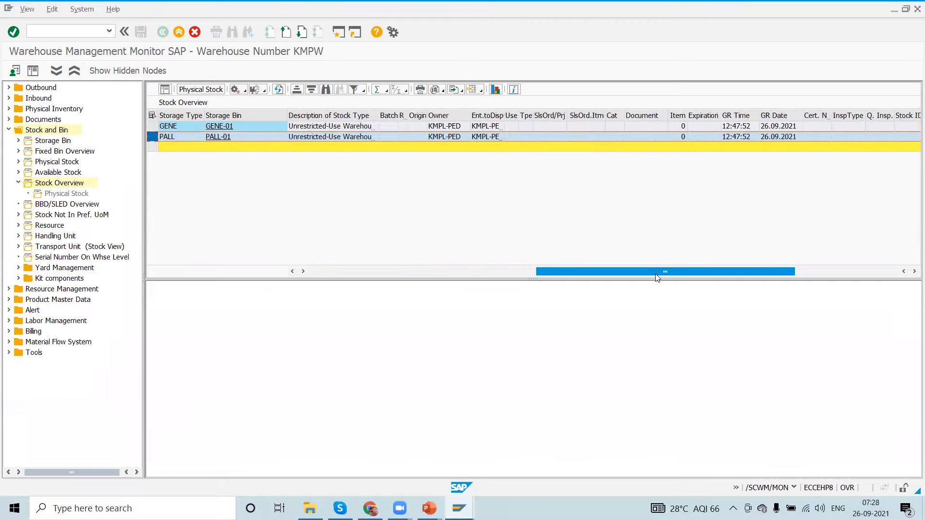
pyautogui.moveTo(674, 274); pyautogui.dragTo(764, 273)
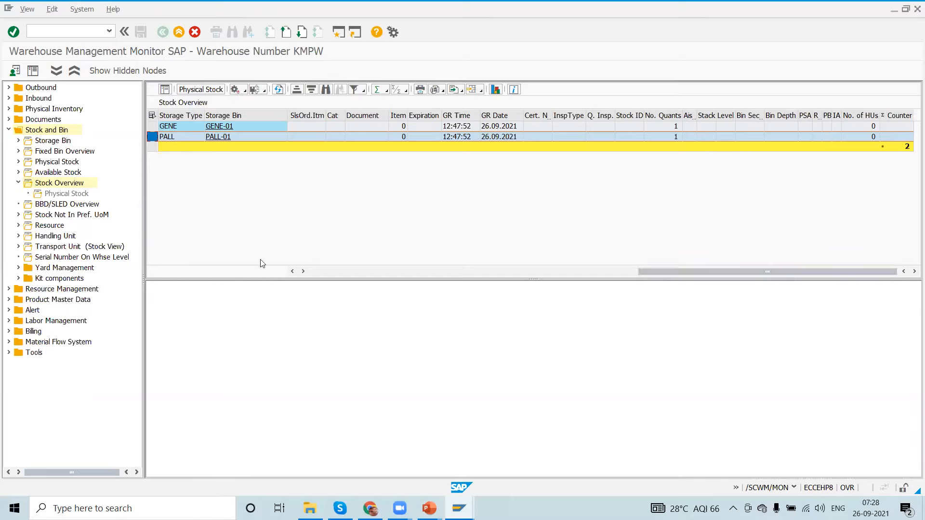
pyautogui.click(292, 271)
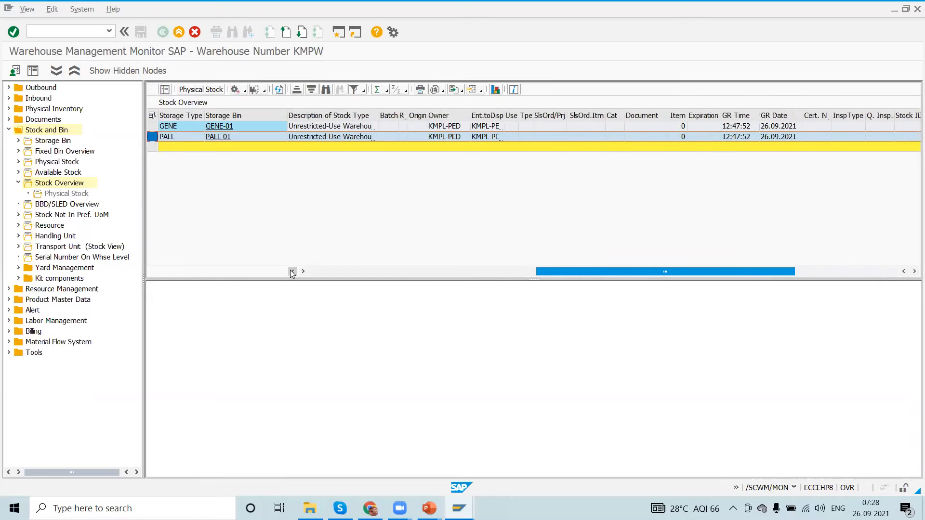
pyautogui.click(292, 271)
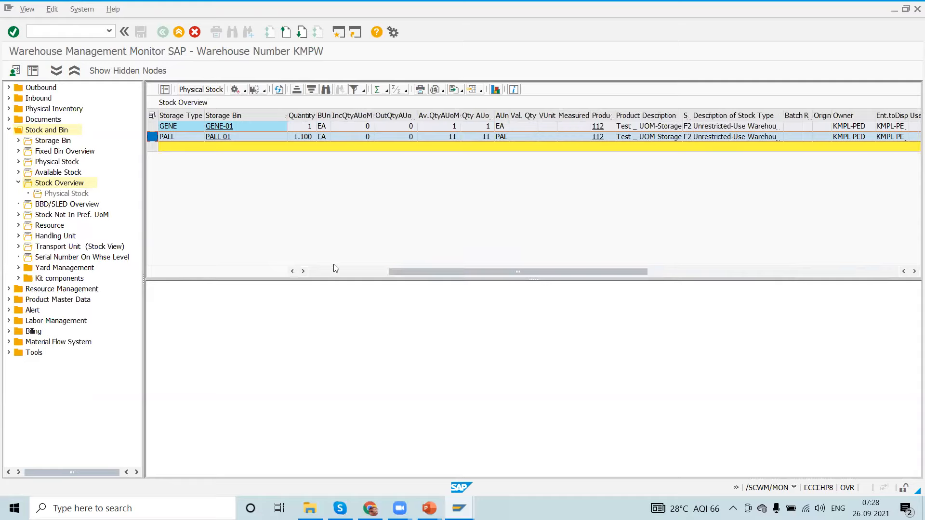
pyautogui.click(291, 272)
pyautogui.click(291, 272)
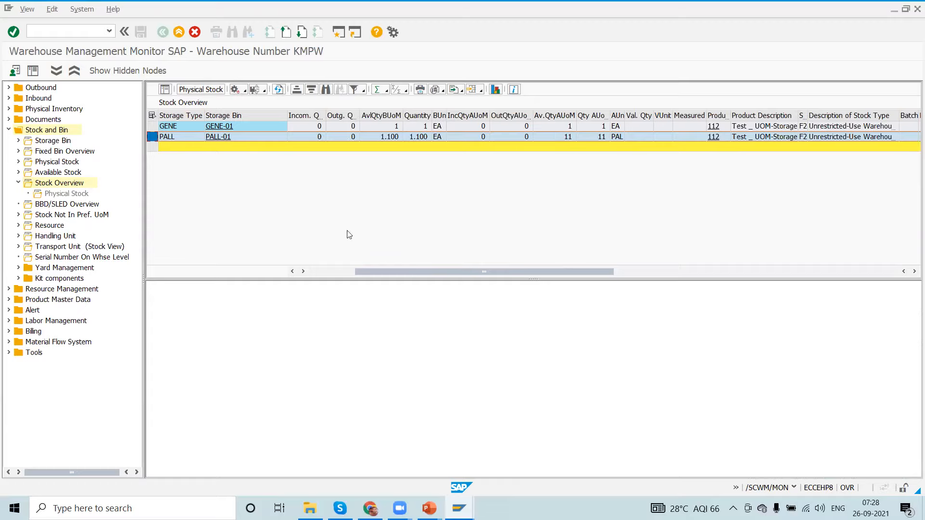
pyautogui.click(293, 272)
pyautogui.click(292, 272)
pyautogui.click(292, 273)
pyautogui.click(292, 272)
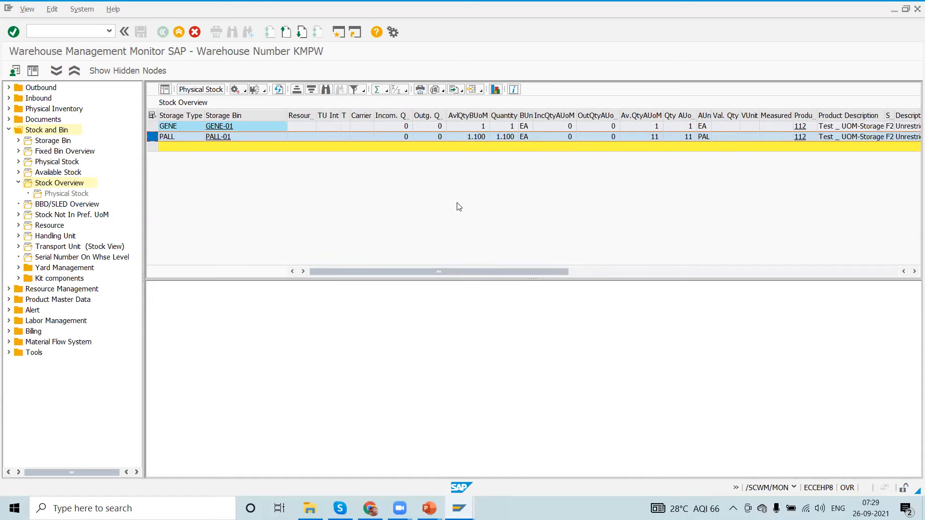
# Switch to the MMBE stock overview, refresh material 112, and check the unrestricted-use stock of storage location ROD RECEIVE ON DOC.
pyautogui.hotkey('alt', 'Tab')
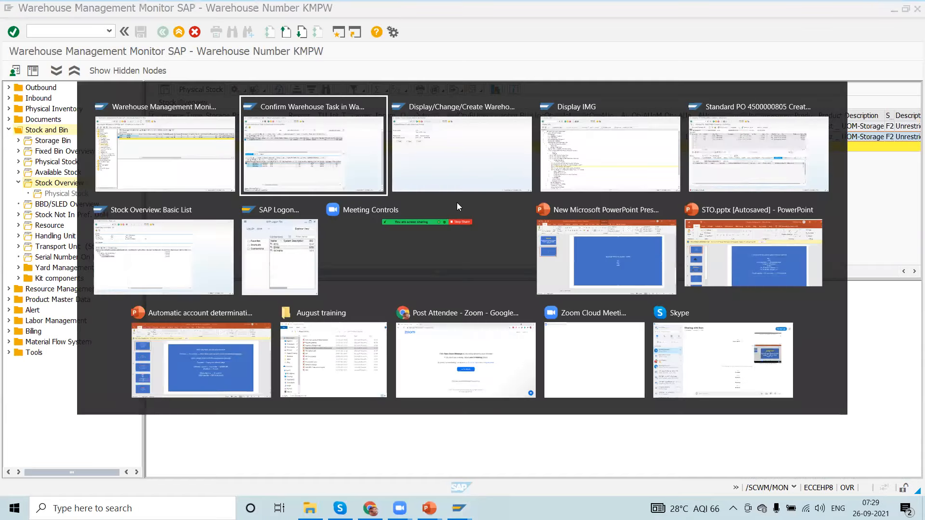
pyautogui.hotkey('alt', 'Tab')
pyautogui.hotkey('alt', 'Tab')
pyautogui.hotkey('alt', 'Tab')
pyautogui.hotkey('alt', 'Tab')
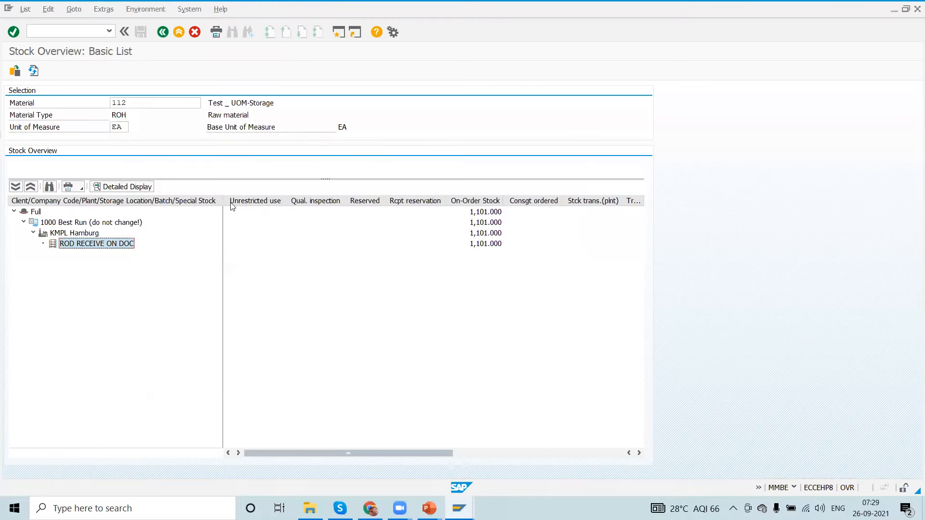
pyautogui.click(33, 66)
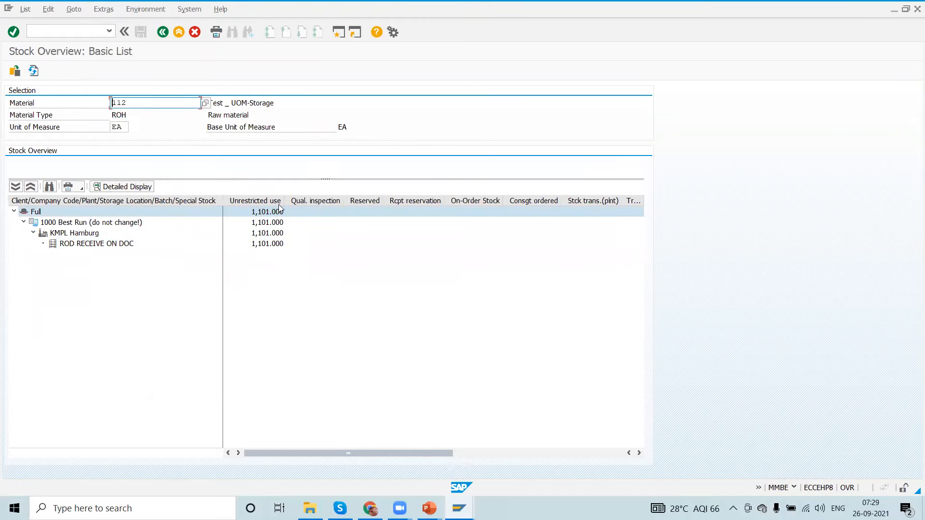
pyautogui.click(80, 244)
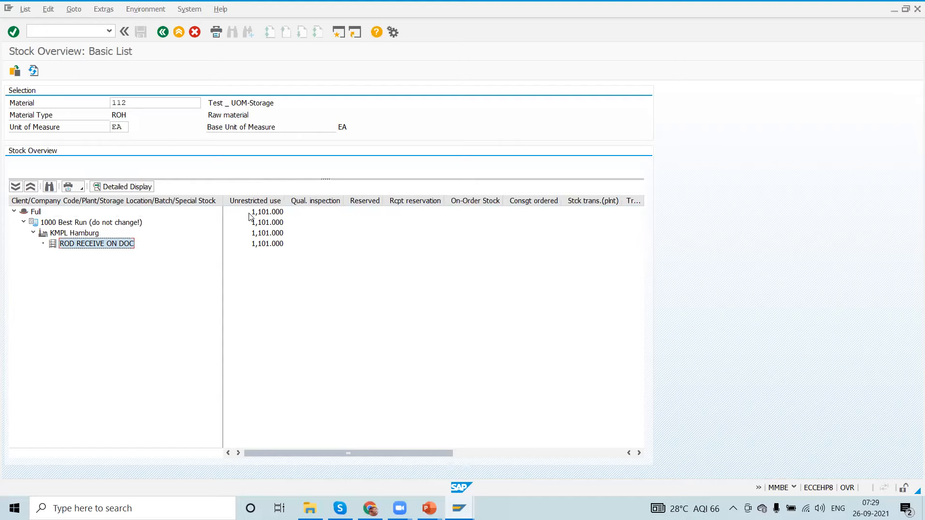
# Compare the quantities of bins GENE-01 and PALL-01 in the Warehouse Management Monitor, and return to the warehouse task confirmation.
pyautogui.hotkey('alt', 'Tab')
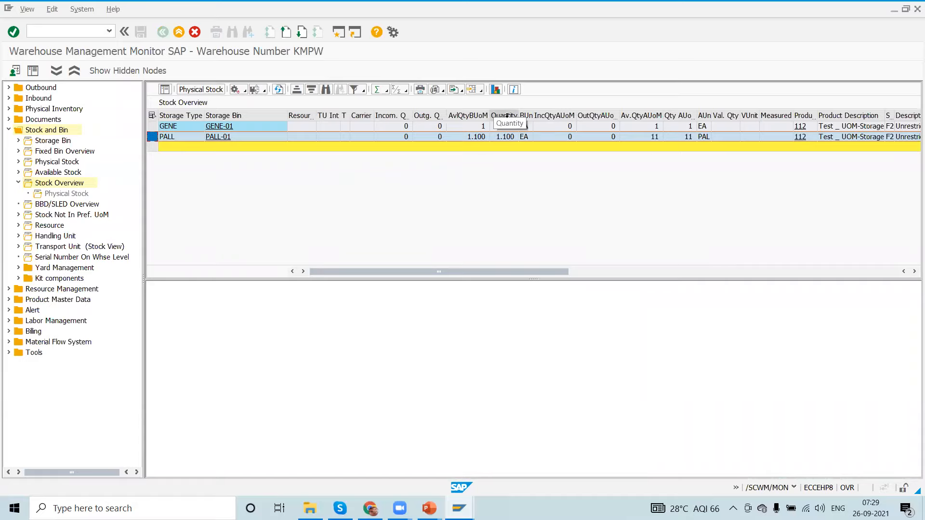
pyautogui.click(508, 115)
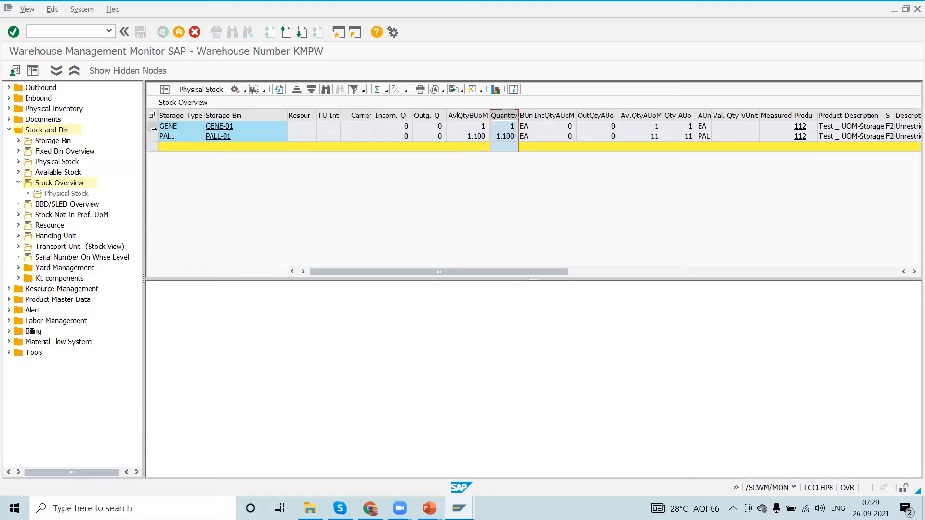
pyautogui.click(153, 126)
pyautogui.click(152, 136)
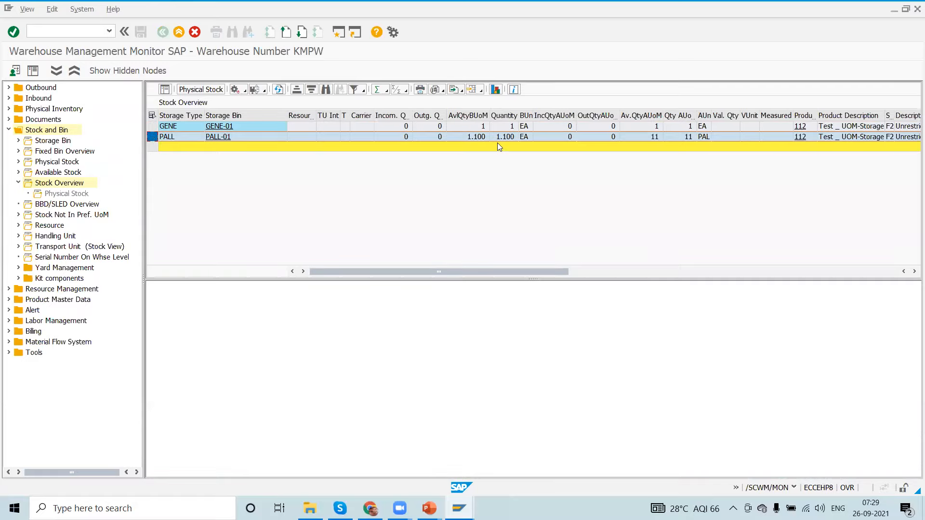
pyautogui.click(152, 126)
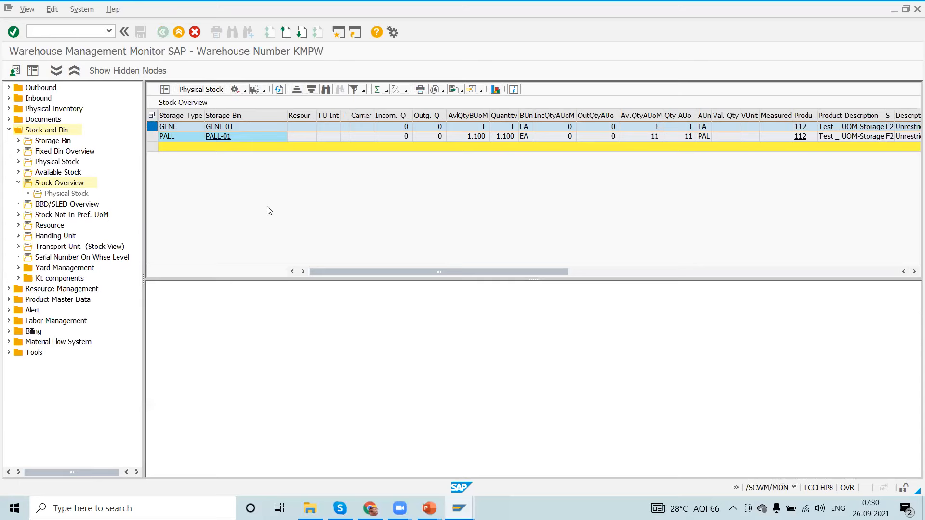
pyautogui.hotkey('alt', 'Tab')
pyautogui.hotkey('alt', 'Tab')
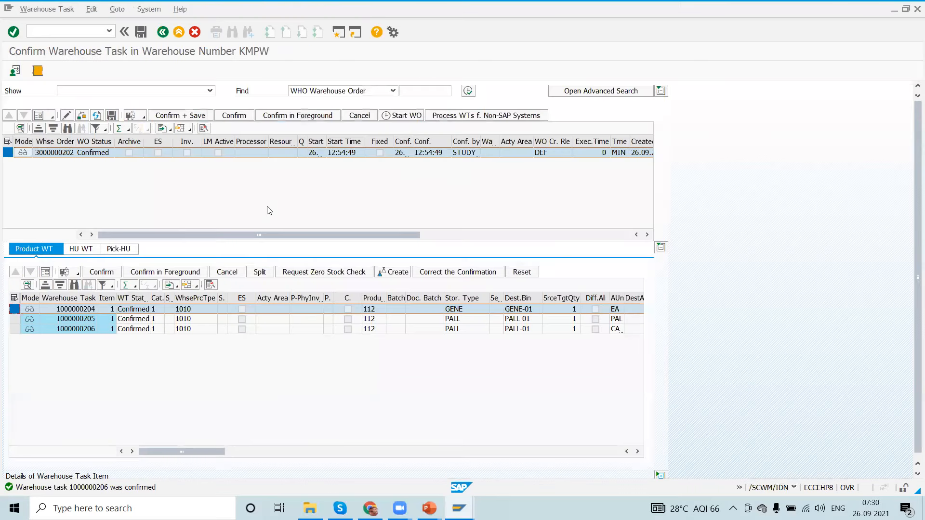